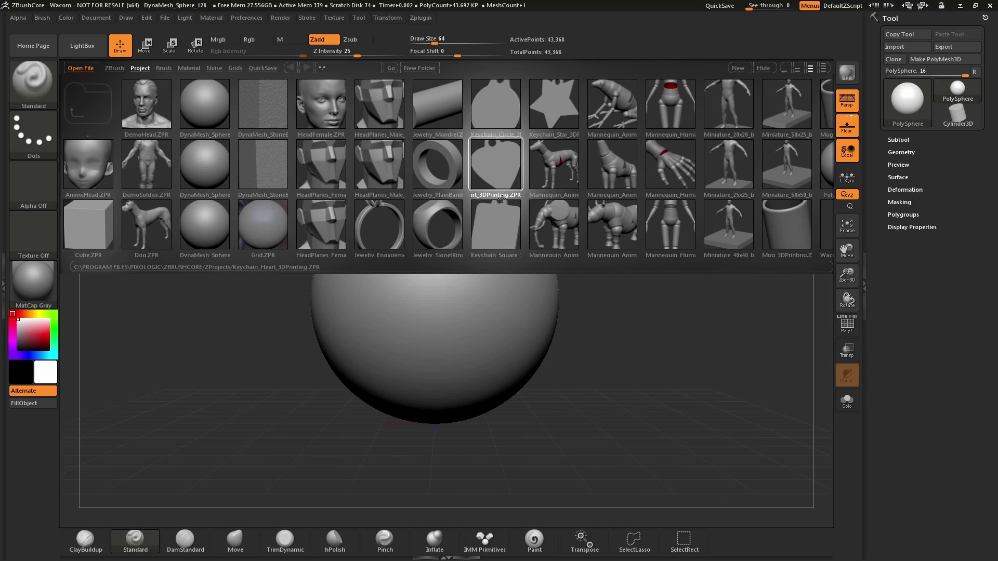
# Open the Keychain_Heart_3DPrinting project.
pyautogui.doubleClick(497, 164)
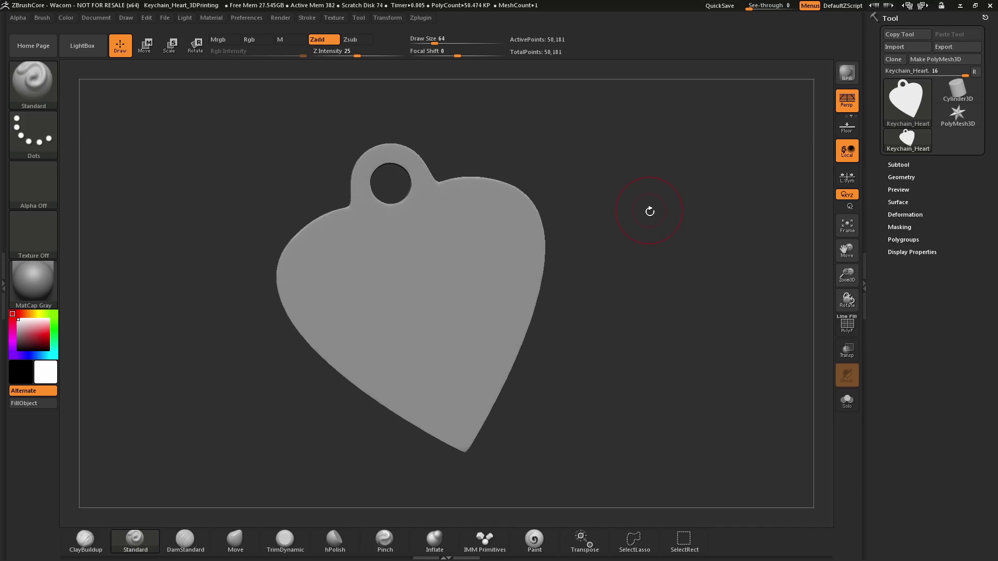
# Examine the heart keychain's face, hole and thickness from the front, side and several angles, near and far.
pyautogui.moveTo(650, 213)
pyautogui.mouseDown()
pyautogui.moveTo(697, 210)
pyautogui.moveTo(640, 225)
pyautogui.moveTo(682, 211)
pyautogui.moveTo(651, 216)
pyautogui.moveTo(647, 245)
pyautogui.moveTo(639, 235)
pyautogui.moveTo(678, 224)
pyautogui.moveTo(670, 230)
pyautogui.moveTo(703, 232)
pyautogui.moveTo(659, 235)
pyautogui.moveTo(675, 251)
pyautogui.moveTo(651, 254)
pyautogui.mouseUp()
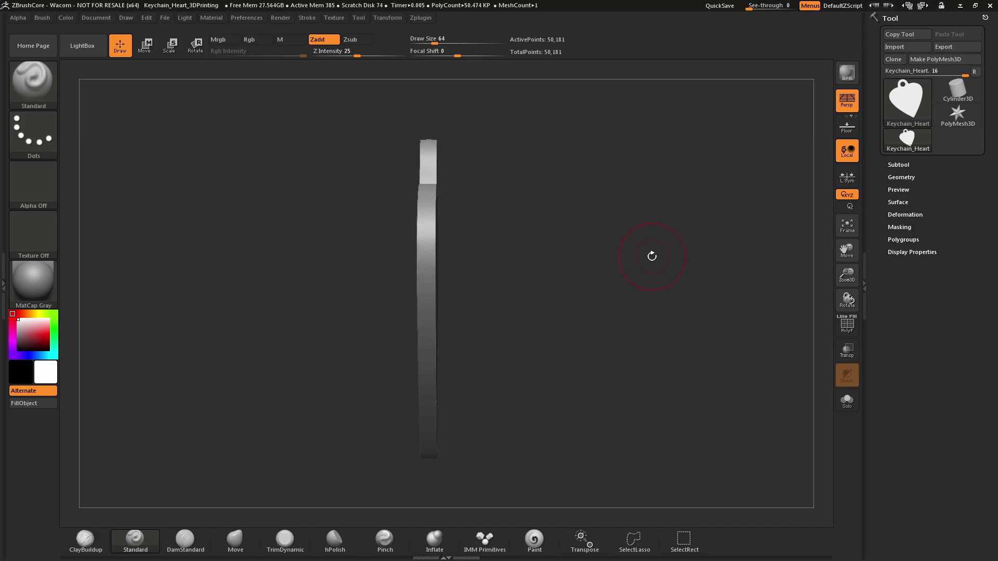
pyautogui.moveTo(630, 245)
pyautogui.mouseDown()
pyautogui.moveTo(677, 240)
pyautogui.moveTo(647, 229)
pyautogui.moveTo(651, 329)
pyautogui.moveTo(652, 224)
pyautogui.moveTo(631, 261)
pyautogui.moveTo(674, 257)
pyautogui.mouseUp()
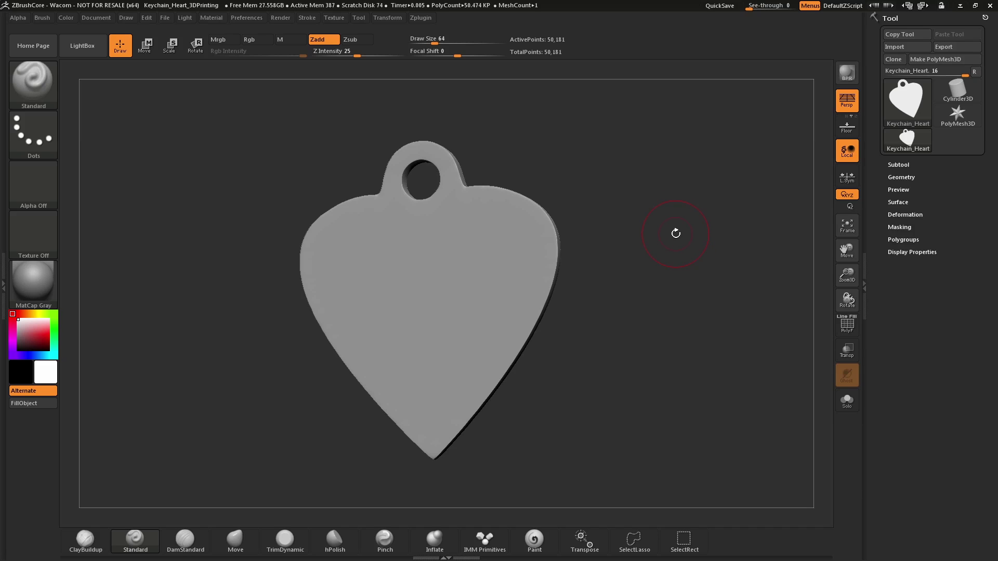
pyautogui.keyDown('alt'); pyautogui.moveTo(675, 227); pyautogui.dragTo(645, 229); pyautogui.keyUp('alt')
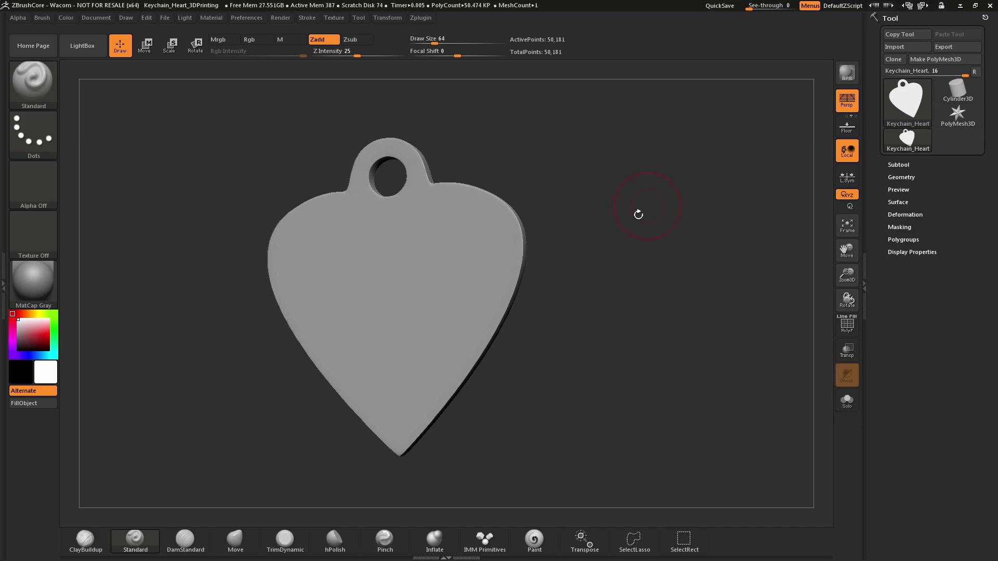
pyautogui.moveTo(651, 223); pyautogui.dragTo(650, 244)
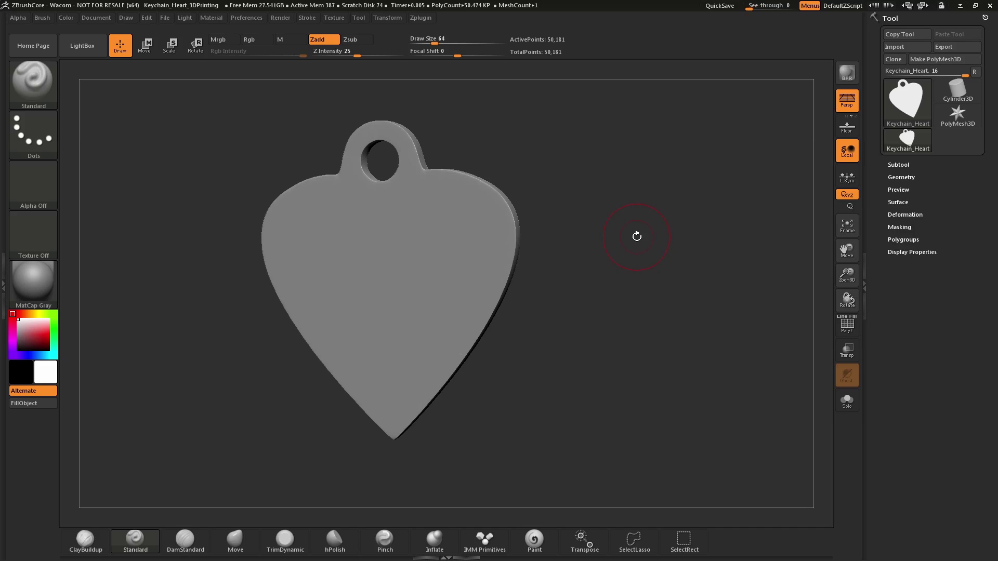
pyautogui.moveTo(642, 236)
pyautogui.mouseDown()
pyautogui.moveTo(643, 247)
pyautogui.moveTo(643, 208)
pyautogui.moveTo(645, 234)
pyautogui.mouseUp()
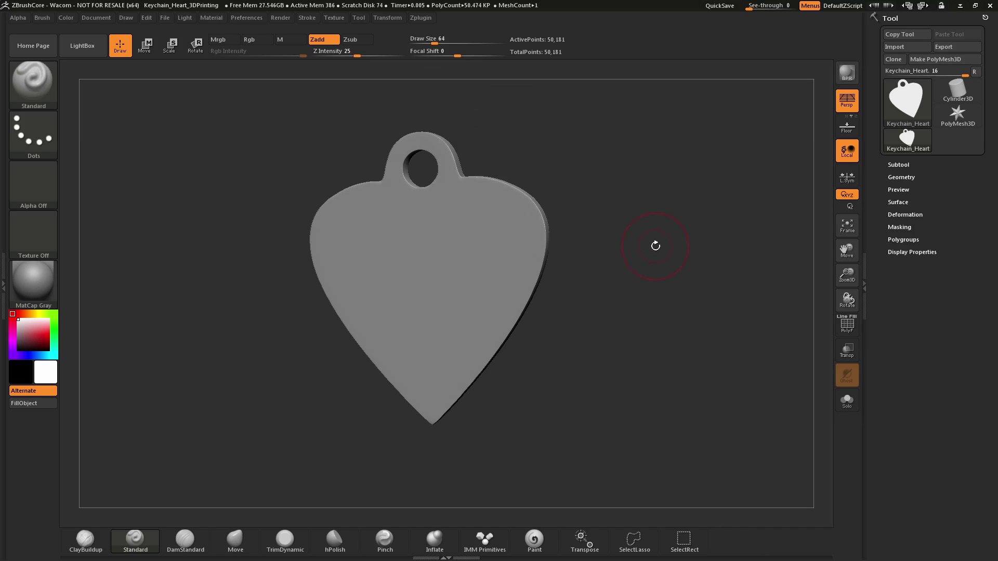
pyautogui.moveTo(657, 243); pyautogui.dragTo(659, 276)
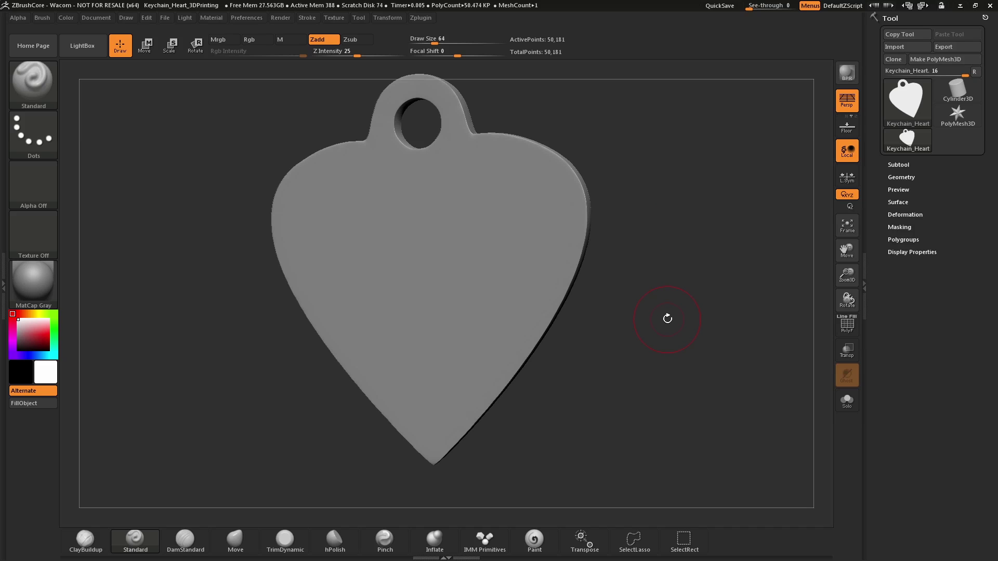
pyautogui.moveTo(668, 292); pyautogui.dragTo(681, 265)
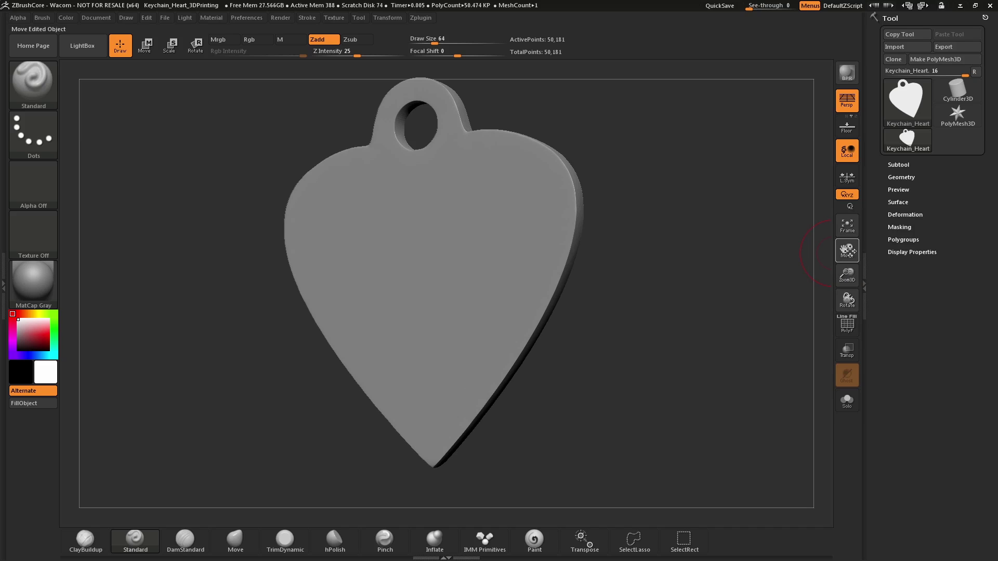
pyautogui.moveTo(847, 251); pyautogui.dragTo(847, 274)
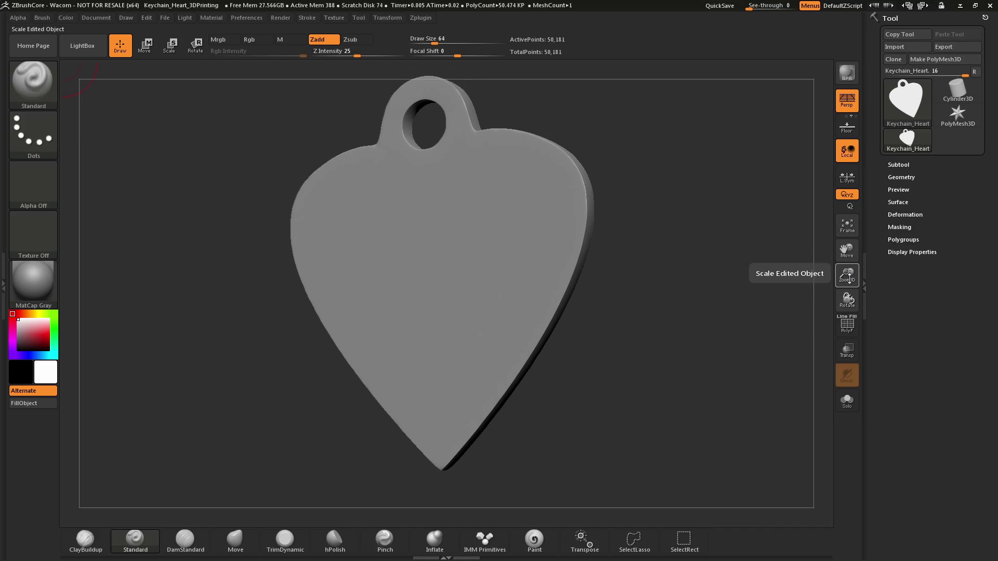
pyautogui.moveTo(848, 299)
pyautogui.mouseDown()
pyautogui.moveTo(828, 296)
pyautogui.moveTo(850, 309)
pyautogui.mouseUp()
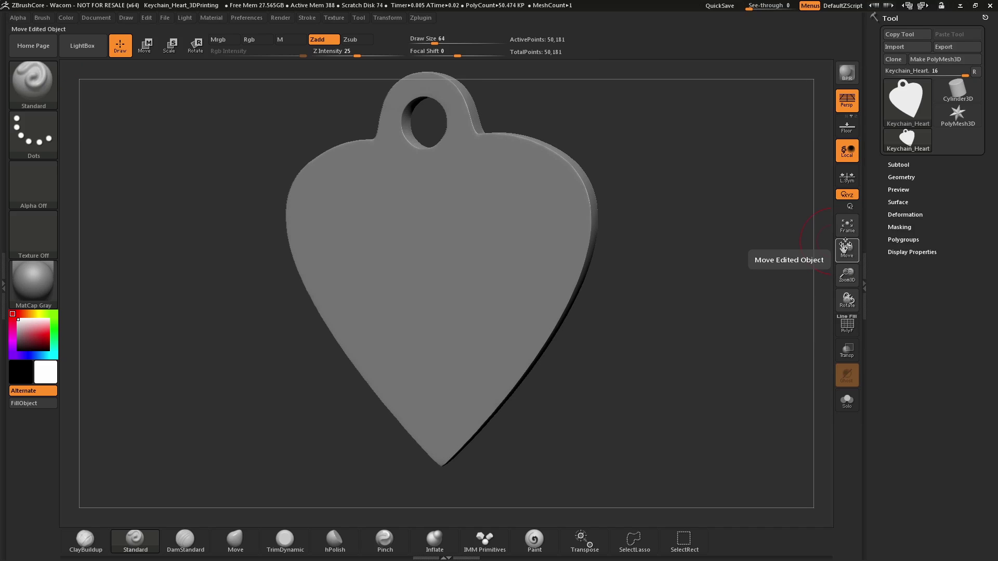
pyautogui.press('f')
pyautogui.moveTo(668, 273); pyautogui.dragTo(674, 290)
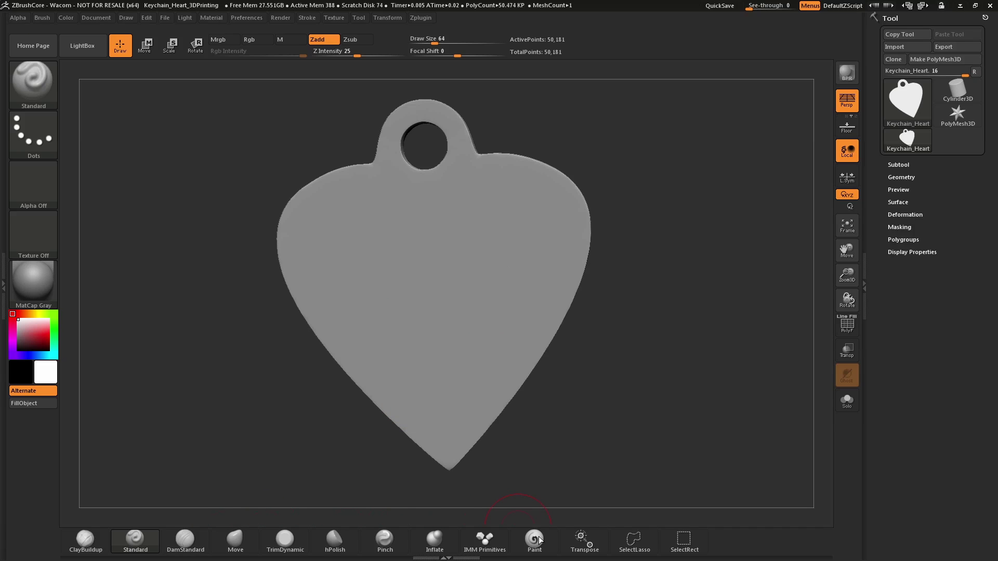
# Sculpt several wavy raised ridges with the ClayBuildup brush, mirrored on both halves of the heart's face.
pyautogui.click(90, 542)
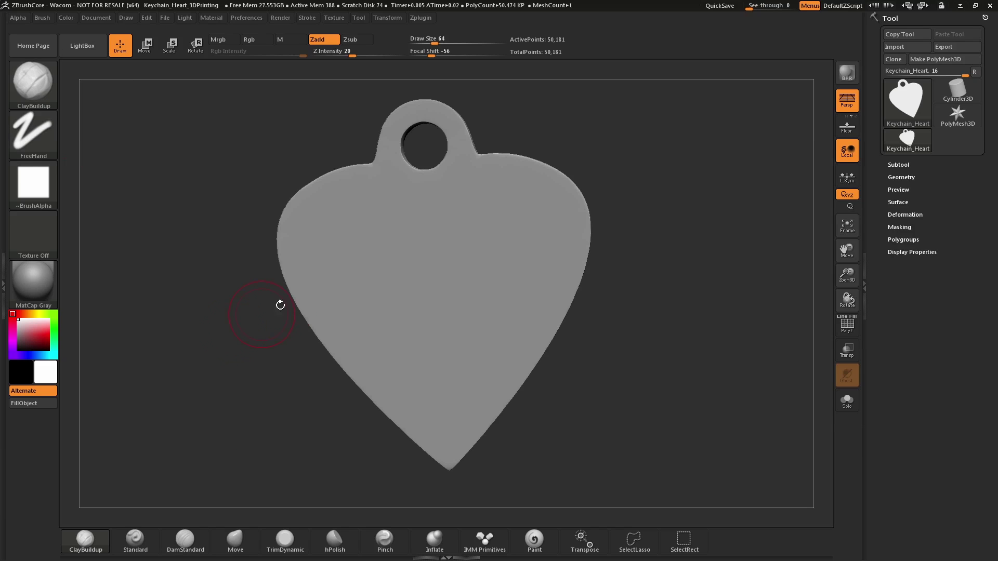
pyautogui.moveTo(521, 192)
pyautogui.mouseDown()
pyautogui.moveTo(527, 206)
pyautogui.moveTo(489, 278)
pyautogui.moveTo(483, 320)
pyautogui.mouseUp()
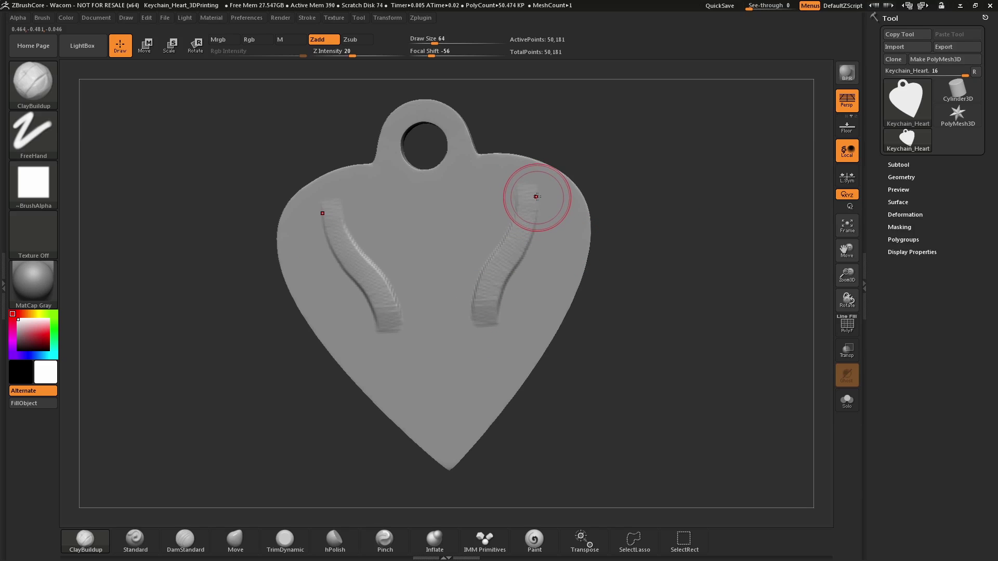
pyautogui.moveTo(535, 197)
pyautogui.mouseDown()
pyautogui.moveTo(525, 189)
pyautogui.moveTo(486, 310)
pyautogui.mouseUp()
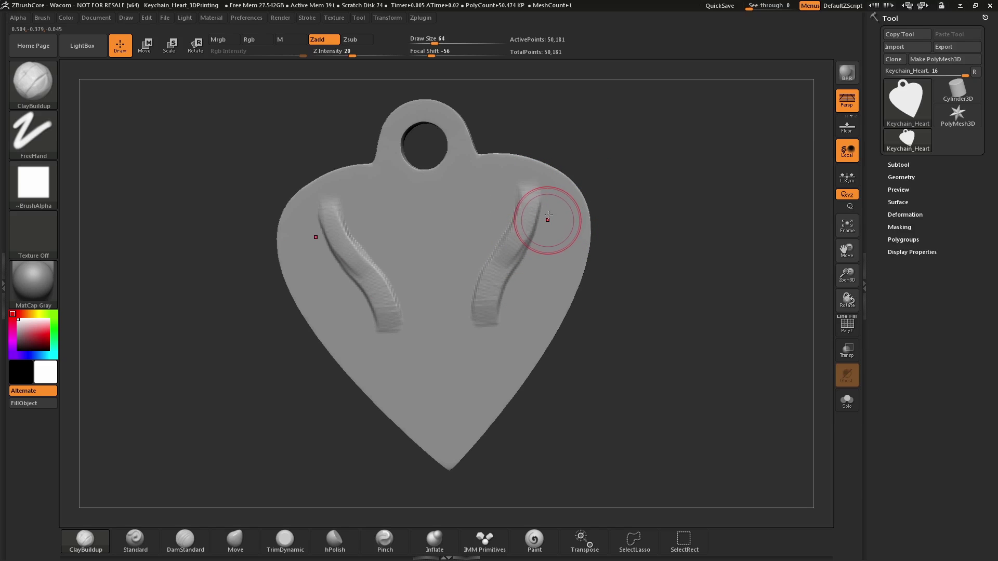
pyautogui.moveTo(548, 200)
pyautogui.mouseDown()
pyautogui.moveTo(541, 249)
pyautogui.moveTo(511, 310)
pyautogui.mouseUp()
pyautogui.moveTo(635, 198)
pyautogui.mouseDown()
pyautogui.moveTo(619, 176)
pyautogui.moveTo(629, 186)
pyautogui.mouseUp()
pyautogui.moveTo(508, 323); pyautogui.dragTo(534, 258)
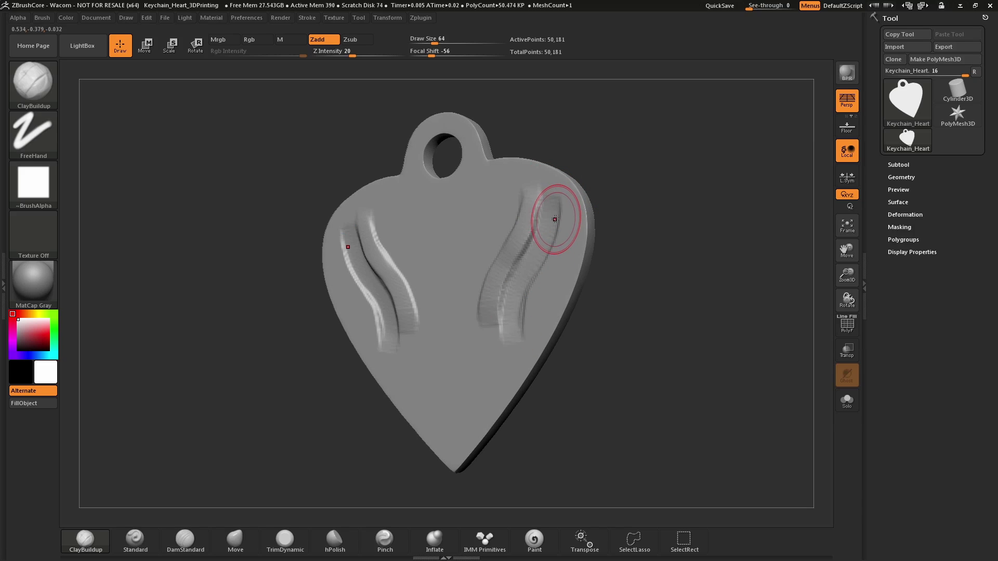
pyautogui.moveTo(515, 190); pyautogui.dragTo(464, 268)
pyautogui.moveTo(508, 332); pyautogui.dragTo(525, 279)
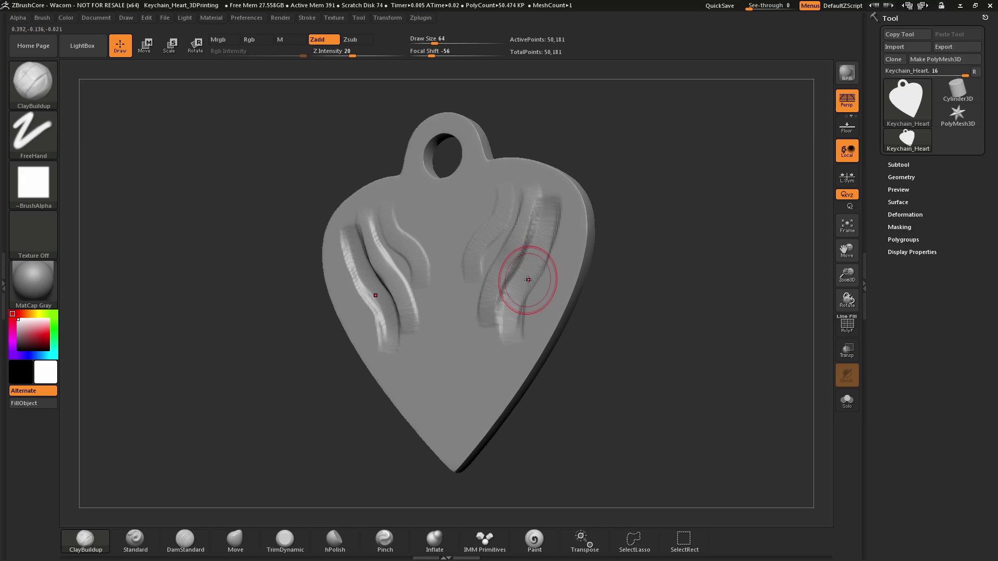
# Smooth the wavy ridges, add one more ClayBuildup stroke along the middle ridge and blend it in with Smooth.
pyautogui.moveTo(593, 160); pyautogui.dragTo(597, 181)
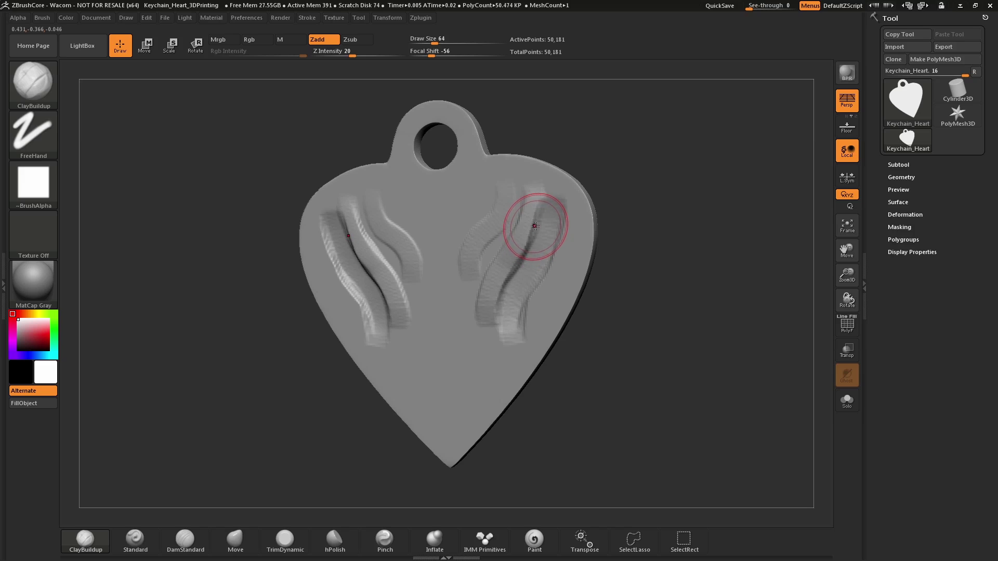
pyautogui.press('shift')
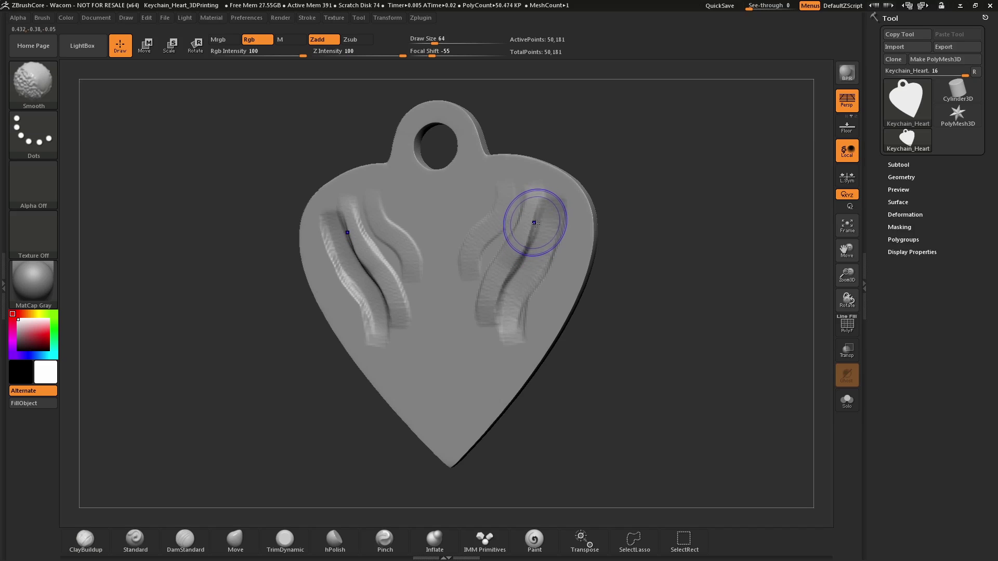
pyautogui.moveTo(537, 227)
pyautogui.keyDown('shift'); pyautogui.mouseDown()
pyautogui.moveTo(497, 306)
pyautogui.moveTo(505, 332)
pyautogui.moveTo(549, 228)
pyautogui.mouseUp(); pyautogui.keyUp('shift')
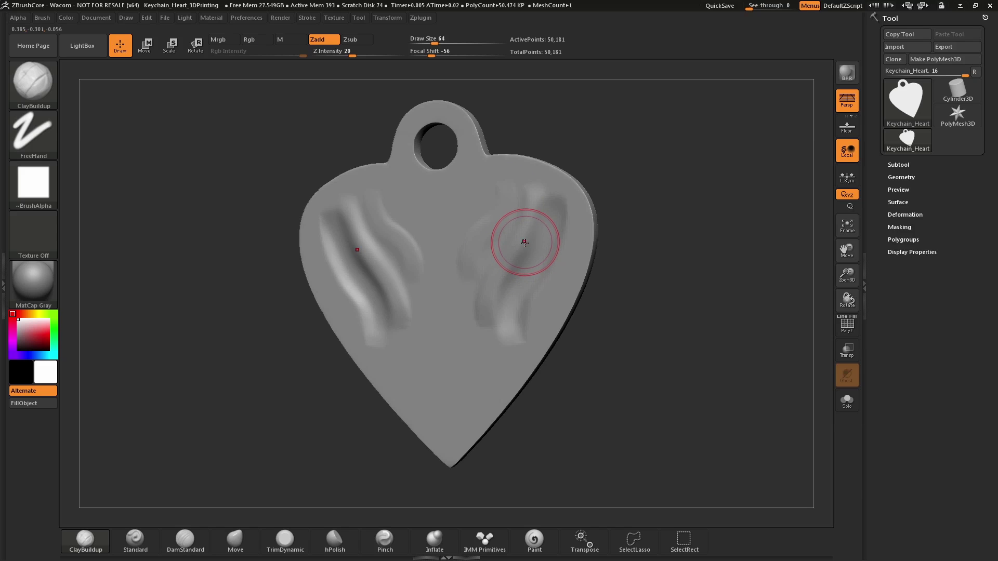
pyautogui.moveTo(520, 205)
pyautogui.mouseDown()
pyautogui.moveTo(519, 244)
pyautogui.moveTo(486, 312)
pyautogui.moveTo(525, 289)
pyautogui.moveTo(504, 327)
pyautogui.moveTo(506, 364)
pyautogui.mouseUp()
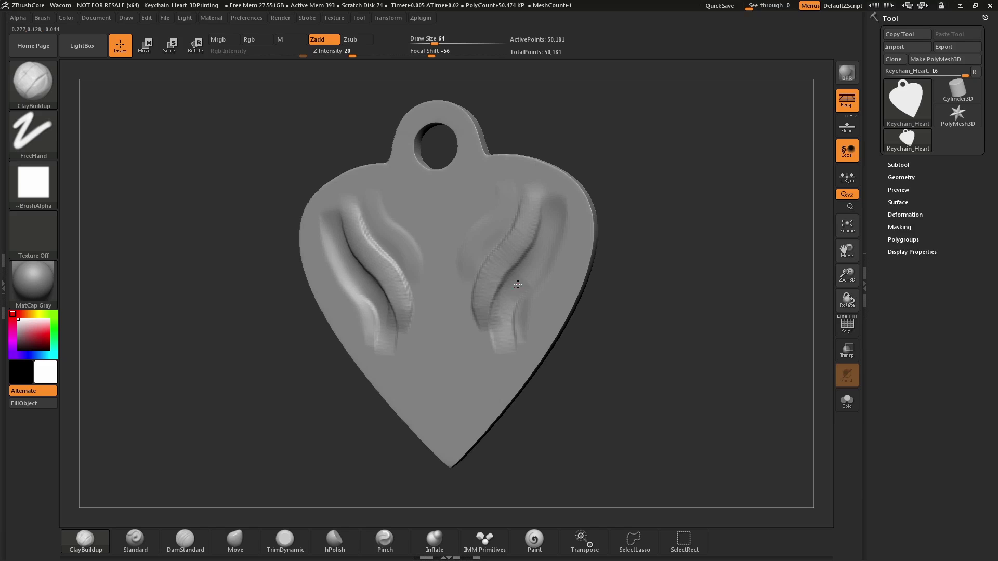
pyautogui.moveTo(539, 205)
pyautogui.keyDown('shift'); pyautogui.mouseDown()
pyautogui.moveTo(533, 240)
pyautogui.moveTo(499, 294)
pyautogui.moveTo(496, 335)
pyautogui.mouseUp(); pyautogui.keyUp('shift')
pyautogui.moveTo(496, 334)
pyautogui.keyDown('shift'); pyautogui.mouseDown()
pyautogui.moveTo(491, 312)
pyautogui.moveTo(526, 193)
pyautogui.mouseUp(); pyautogui.keyUp('shift')
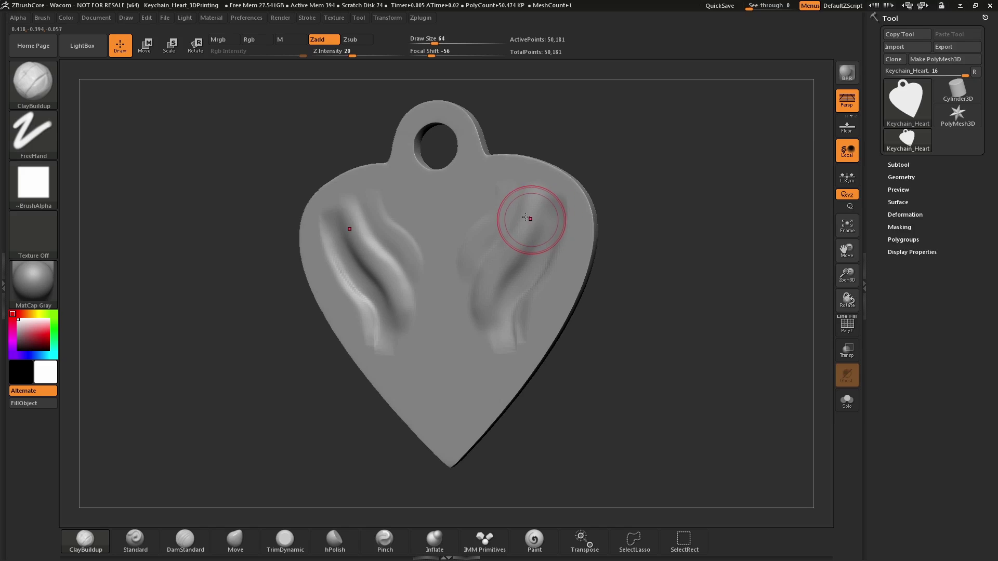
# Reduce the Draw Size to 33, then build up the middle ridges and carve the grooves beside them with ClayBuildup.
pyautogui.moveTo(434, 43); pyautogui.dragTo(423, 43)
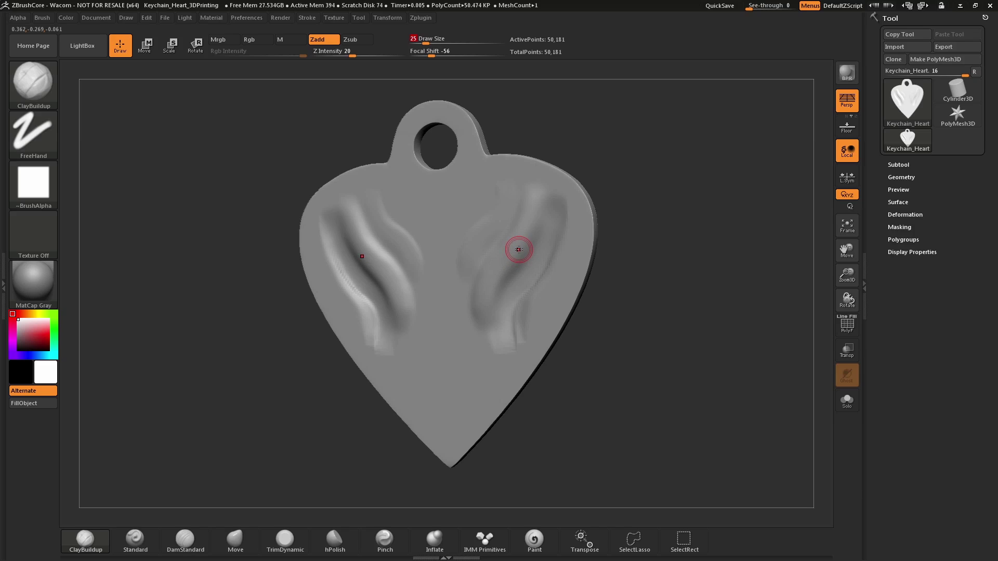
pyautogui.moveTo(520, 252)
pyautogui.mouseDown()
pyautogui.moveTo(529, 252)
pyautogui.moveTo(519, 253)
pyautogui.mouseUp()
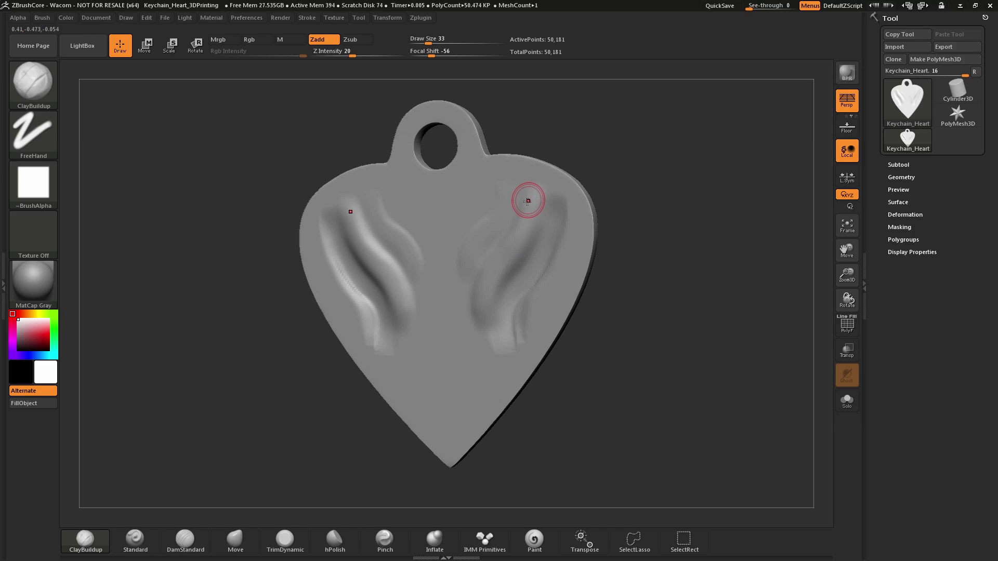
pyautogui.moveTo(532, 196)
pyautogui.mouseDown()
pyautogui.moveTo(493, 312)
pyautogui.moveTo(538, 221)
pyautogui.mouseUp()
pyautogui.keyDown('alt'); pyautogui.moveTo(496, 319); pyautogui.dragTo(545, 198); pyautogui.keyUp('alt')
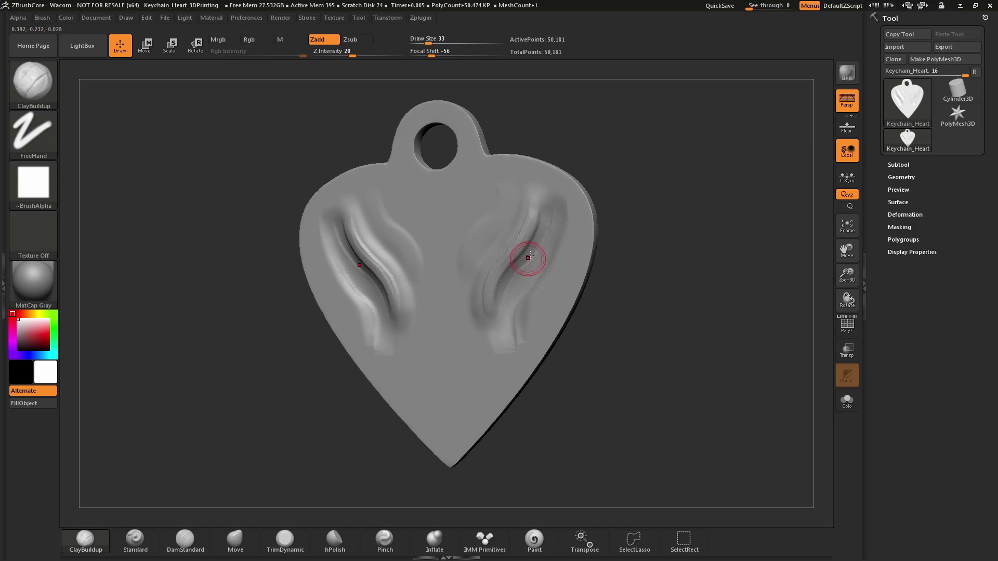
# Add narrow mirrored ClayBuildup ridges beside the heart's centre line and along the outer edges of the sculpted area.
pyautogui.keyDown('shift'); pyautogui.moveTo(629, 207); pyautogui.dragTo(572, 196); pyautogui.keyUp('shift')
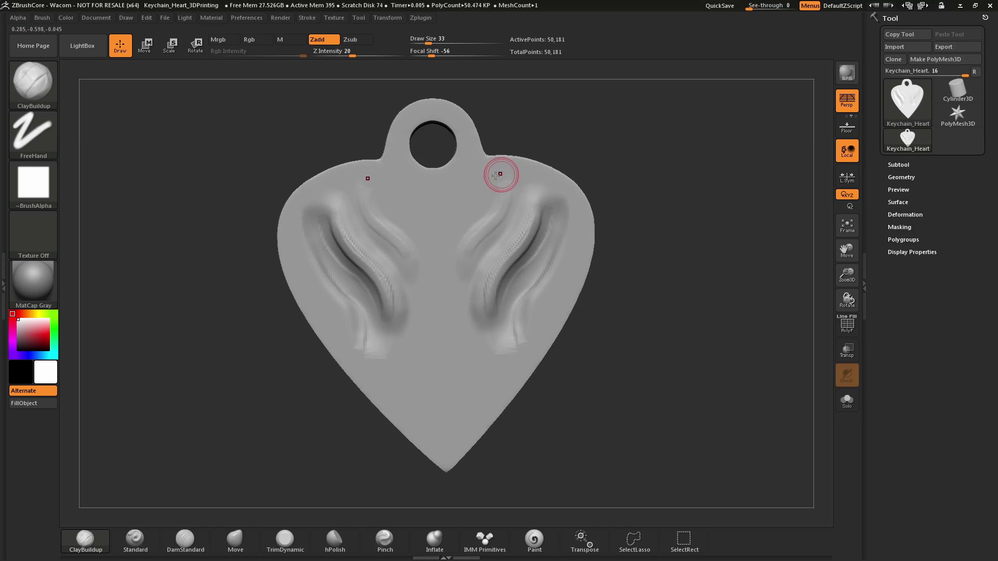
pyautogui.moveTo(489, 173); pyautogui.dragTo(455, 303)
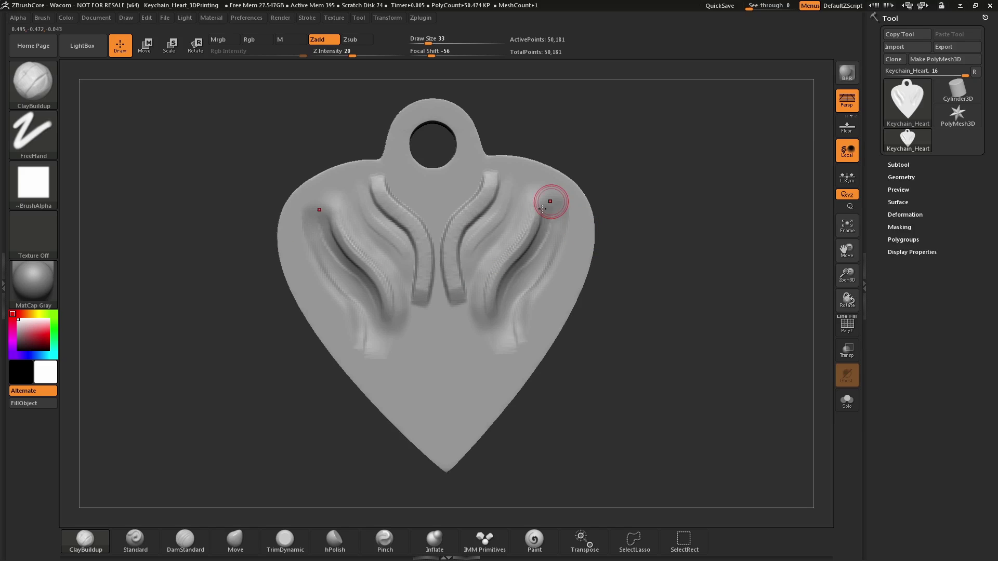
pyautogui.moveTo(560, 253)
pyautogui.mouseDown()
pyautogui.moveTo(530, 322)
pyautogui.moveTo(532, 312)
pyautogui.mouseUp()
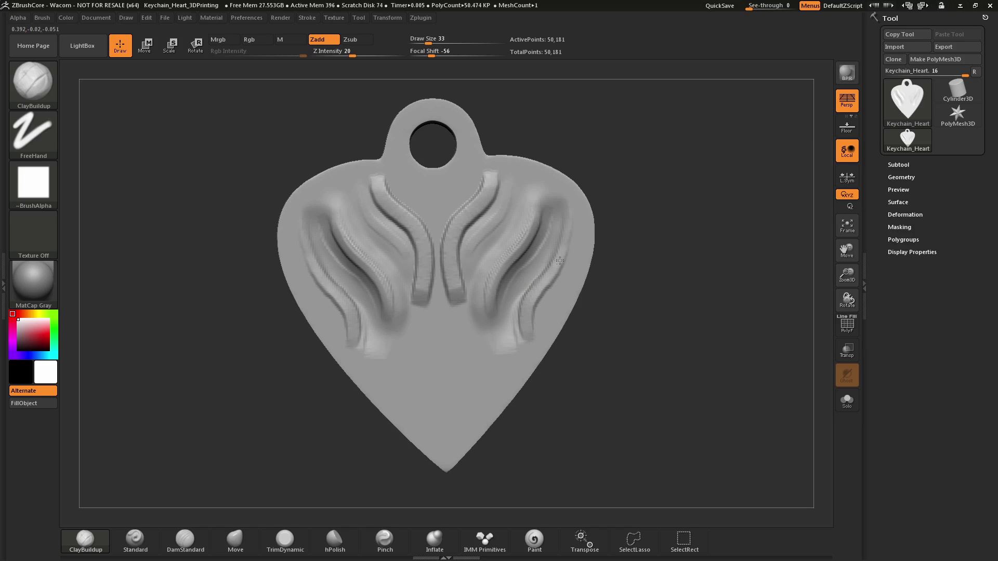
# Smooth the middle ridges on both halves of the heart and lay a narrow curved ClayBuildup ridge over them.
pyautogui.moveTo(604, 195); pyautogui.dragTo(650, 196)
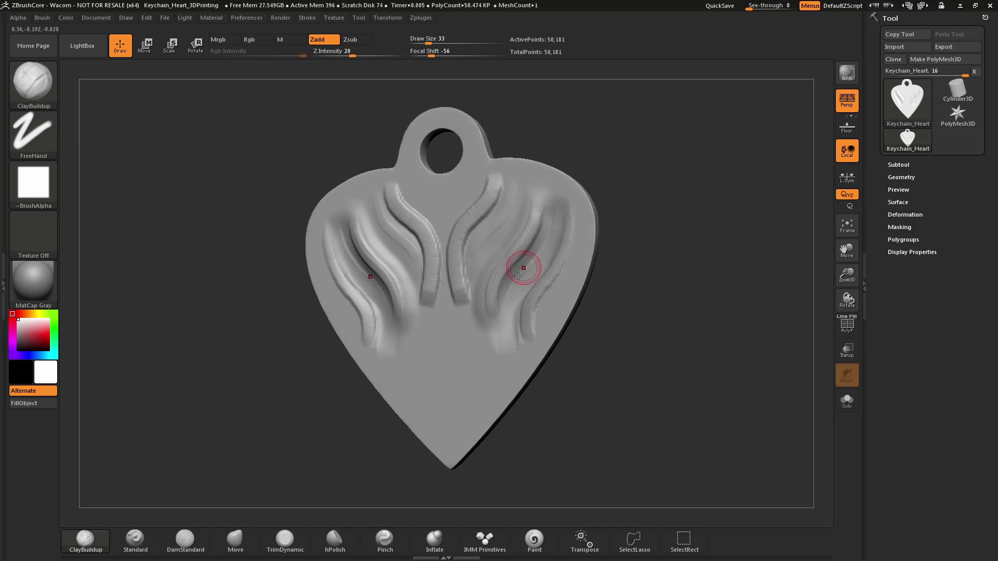
pyautogui.press('shift')
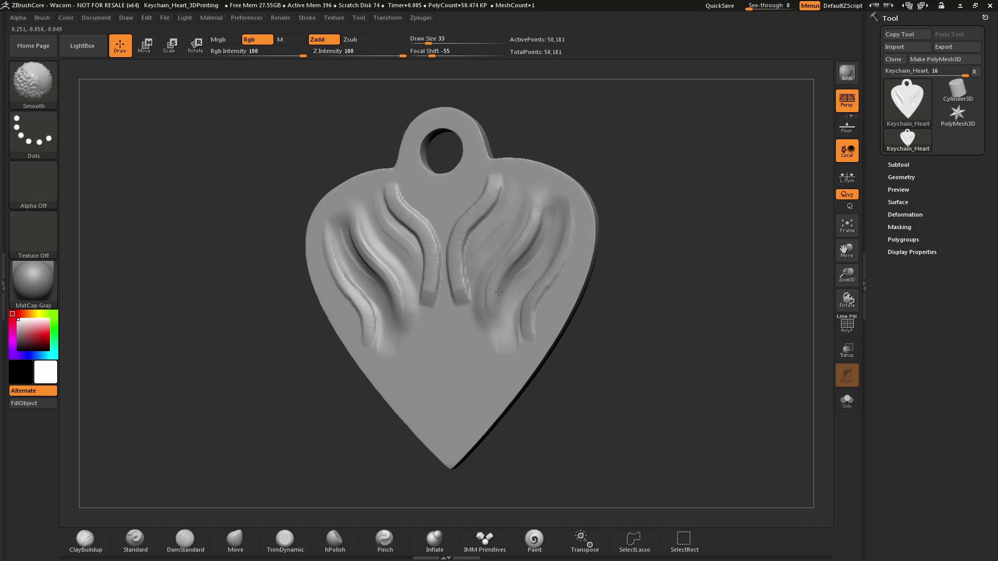
pyautogui.press('shift')
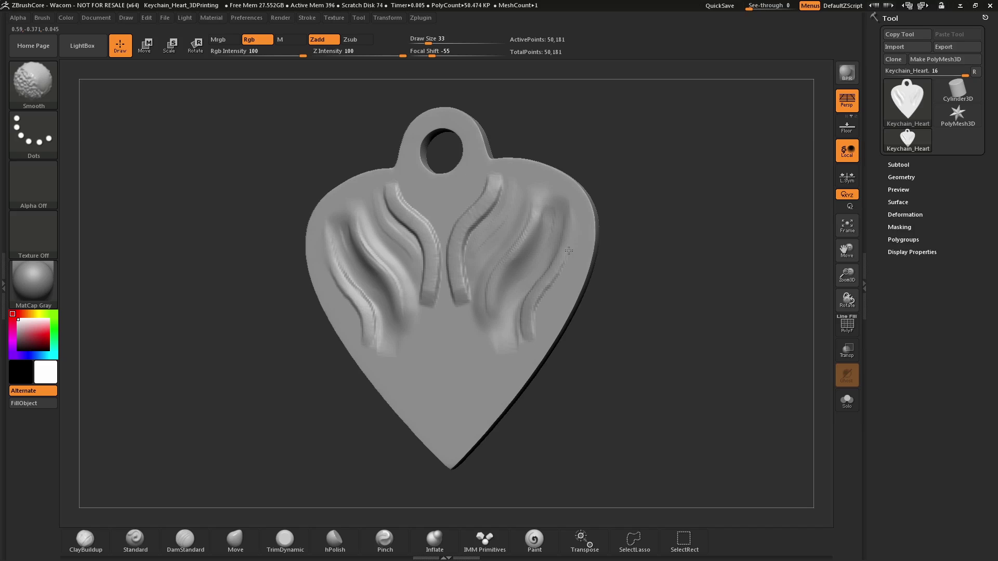
pyautogui.moveTo(657, 189); pyautogui.dragTo(666, 193)
pyautogui.press('shift')
pyautogui.moveTo(533, 214)
pyautogui.keyDown('shift'); pyautogui.mouseDown()
pyautogui.moveTo(530, 205)
pyautogui.moveTo(526, 223)
pyautogui.mouseUp(); pyautogui.keyUp('shift')
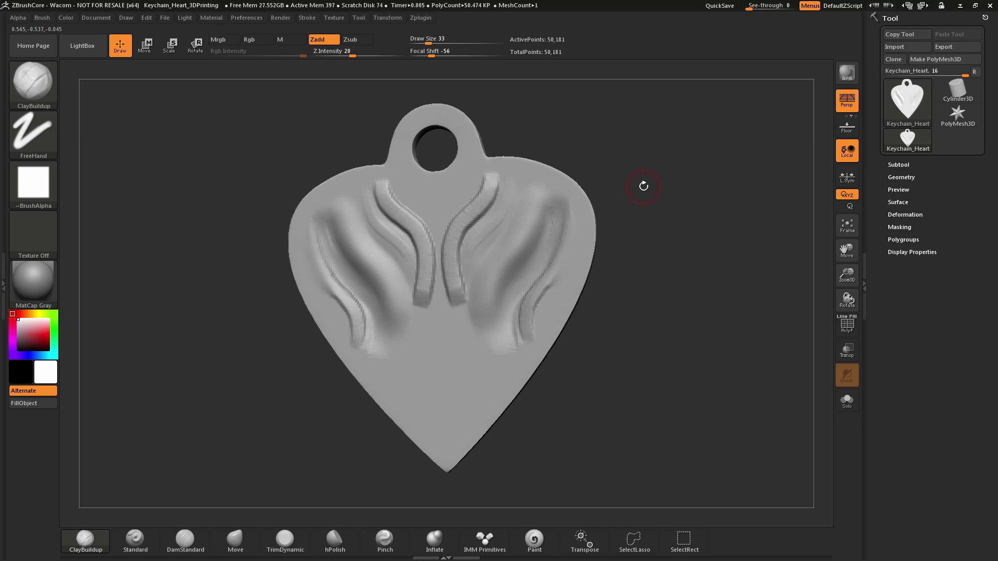
pyautogui.moveTo(517, 201)
pyautogui.mouseDown()
pyautogui.moveTo(491, 297)
pyautogui.moveTo(515, 202)
pyautogui.mouseUp()
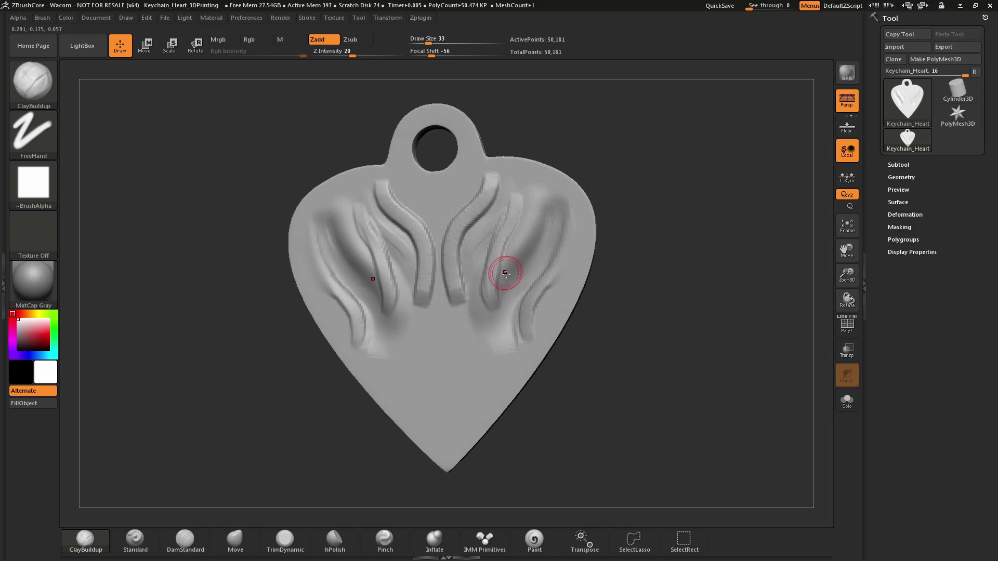
# Undo all the clay and smoothing strokes made on the heart's face.
pyautogui.press('ctrl')
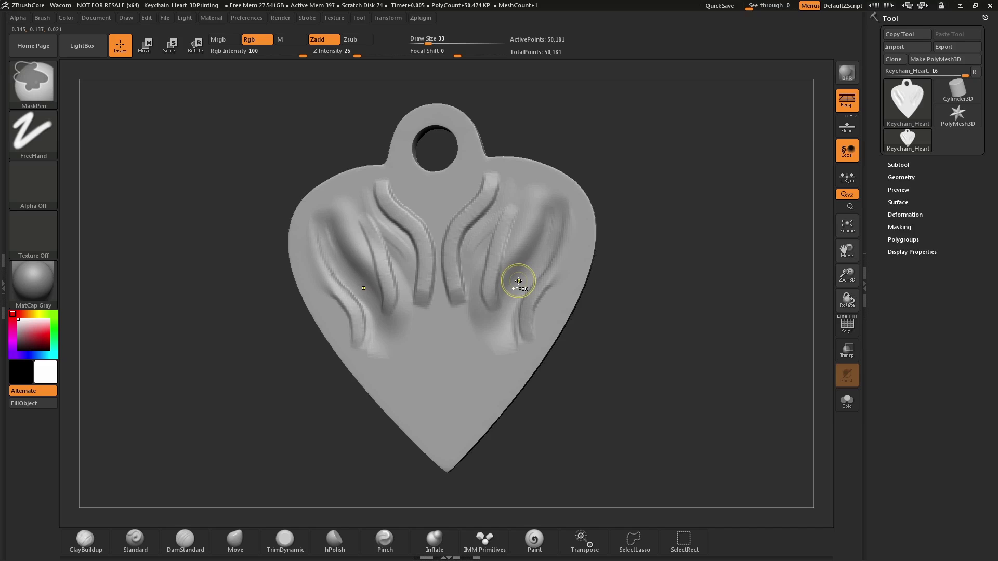
pyautogui.press('ctrl')
pyautogui.hotkey('ctrl', 'z')
pyautogui.hotkey('ctrl', 'z')
pyautogui.hotkey('ctrl', 'z')
pyautogui.hotkey('ctrl', 'z')
pyautogui.hotkey('ctrl', 'z')
pyautogui.hotkey('ctrl', 'z')
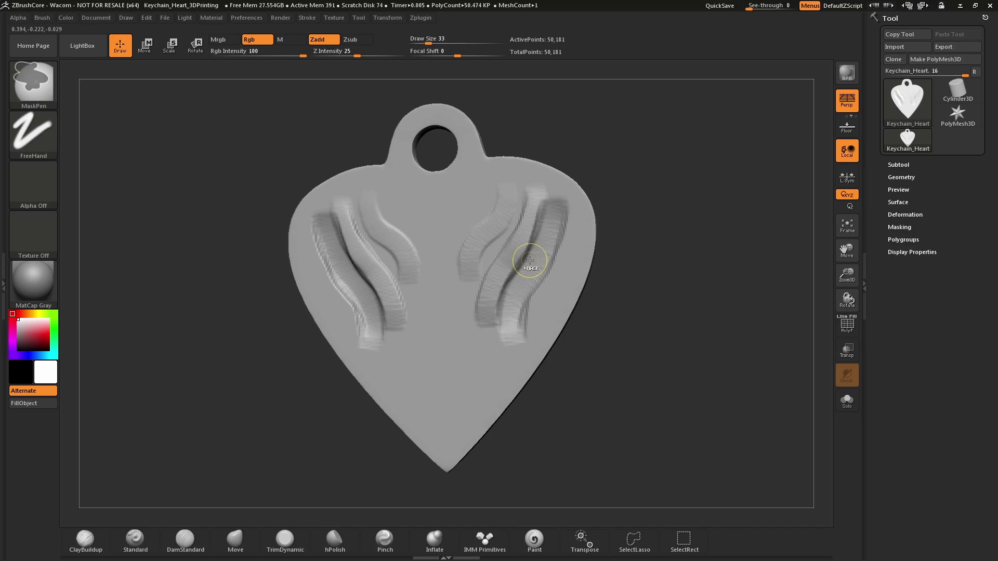
pyautogui.hotkey('ctrl', 'z')
pyautogui.hotkey('ctrl', 'z')
pyautogui.hotkey('ctrl', 'z')
pyautogui.hotkey('ctrl', 'z')
pyautogui.hotkey('ctrl', 'z')
pyautogui.hotkey('ctrl', 'z')
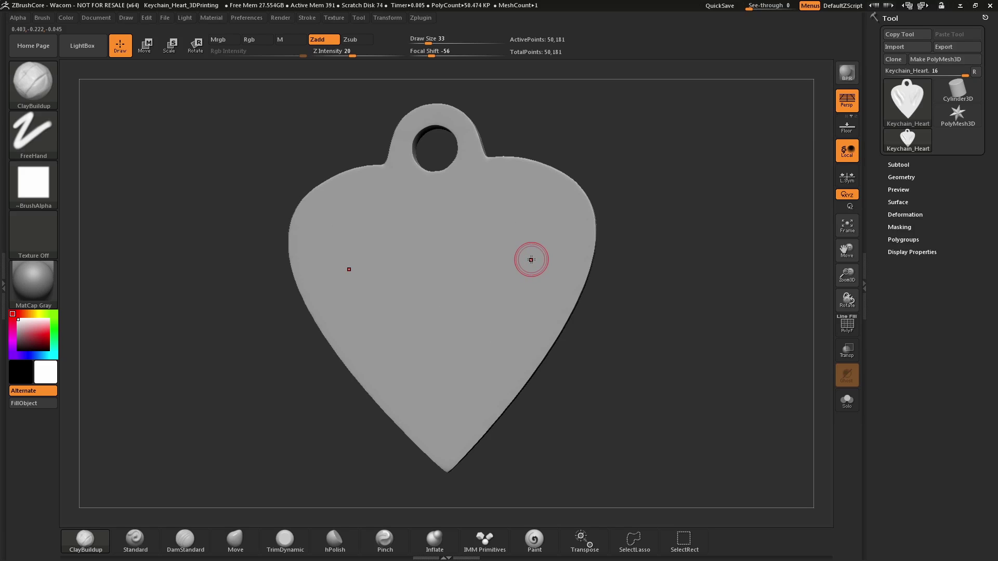
# Redo the undone ClayBuildup strokes on the heart's face.
pyautogui.moveTo(657, 189)
pyautogui.mouseDown()
pyautogui.moveTo(673, 190)
pyautogui.moveTo(646, 201)
pyautogui.mouseUp()
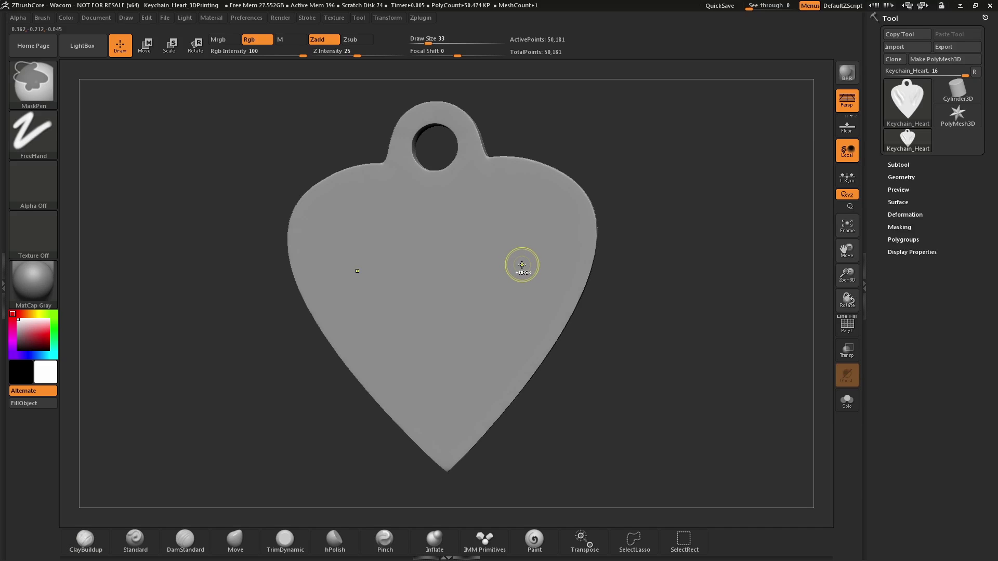
pyautogui.hotkey('ctrl', 'shift', 'z')
pyautogui.hotkey('ctrl', 'shift', 'z')
pyautogui.hotkey('ctrl', 'shift', 'z')
pyautogui.hotkey('ctrl', 'shift', 'z')
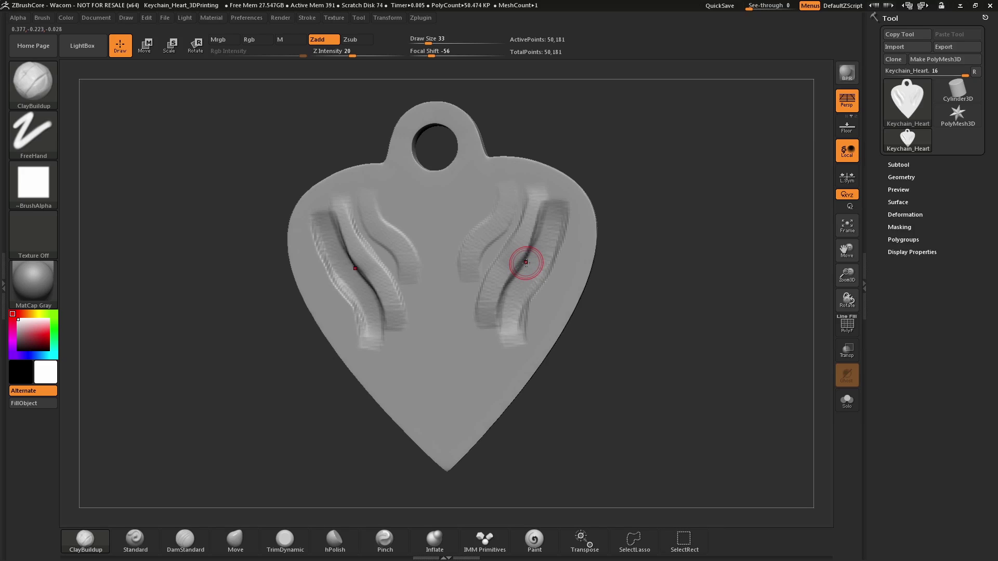
# Undo the restored clay strokes on the heart and step forward again through the last edits.
pyautogui.hotkey('ctrl', 'z')
pyautogui.hotkey('ctrl', 'z')
pyautogui.hotkey('ctrl', 'z')
pyautogui.hotkey('ctrl', 'z')
pyautogui.hotkey('ctrl', 'z')
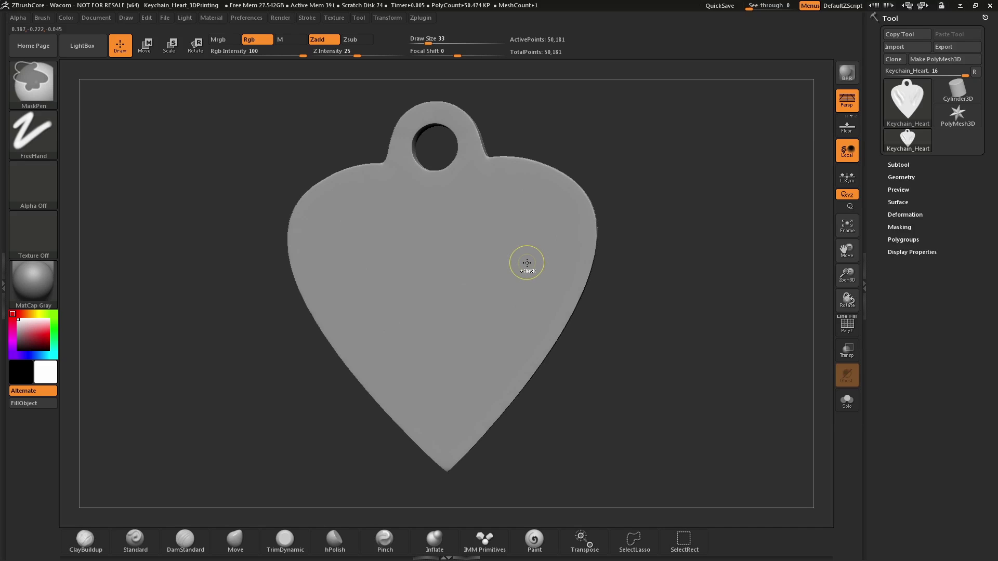
pyautogui.hotkey('ctrl', 'shift')
pyautogui.hotkey('ctrl', 'shift', 'z')
pyautogui.hotkey('ctrl', 'shift', 'z')
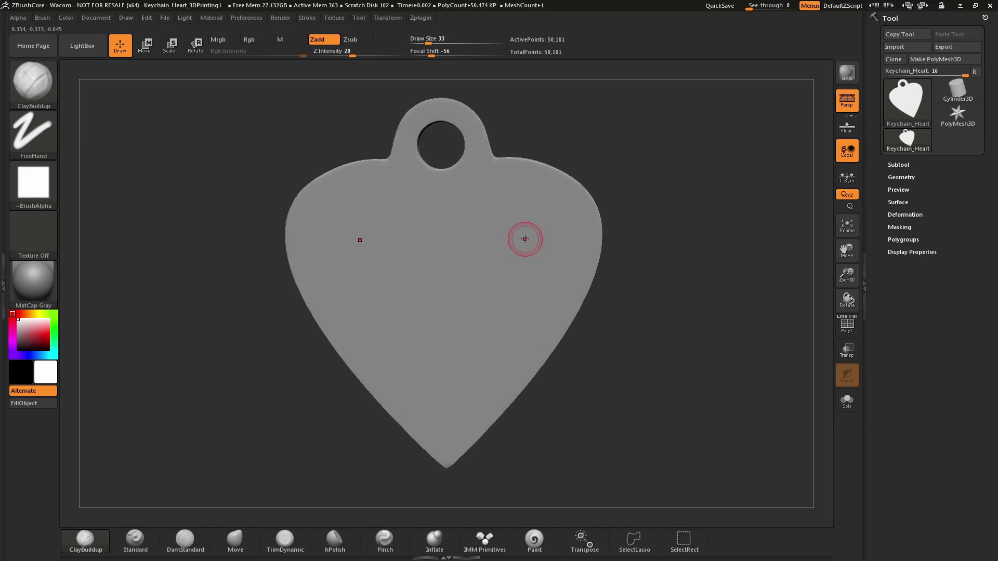
# Sculpt mirrored ClayBuildup arcs, round bumps and short ridges on the heart, plus a one-sided S-shaped ridge with symmetry off.
pyautogui.moveTo(535, 193)
pyautogui.mouseDown()
pyautogui.moveTo(567, 235)
pyautogui.moveTo(571, 270)
pyautogui.mouseUp()
pyautogui.moveTo(535, 229); pyautogui.dragTo(538, 226)
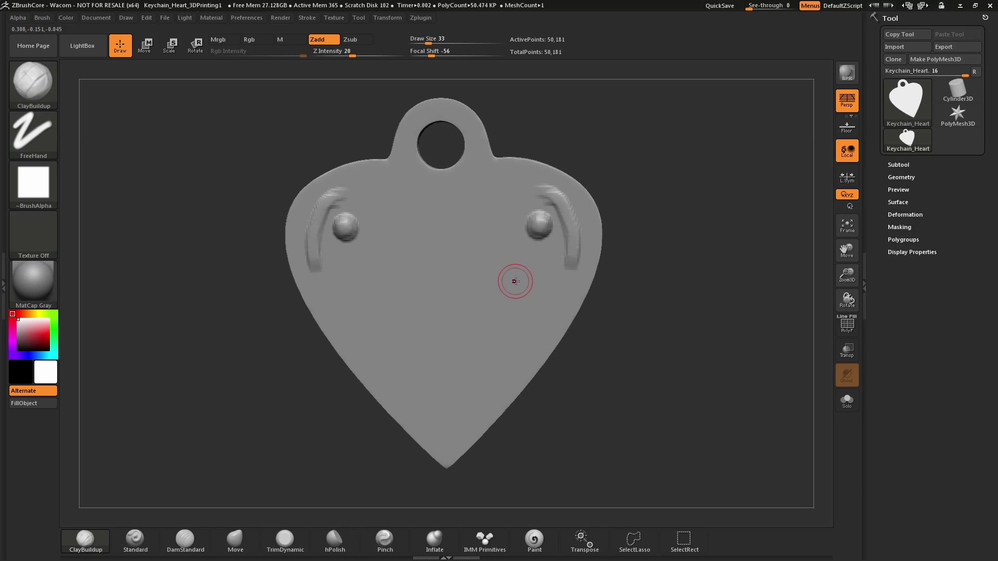
pyautogui.moveTo(541, 255)
pyautogui.mouseDown()
pyautogui.moveTo(526, 352)
pyautogui.moveTo(543, 327)
pyautogui.moveTo(542, 258)
pyautogui.mouseUp()
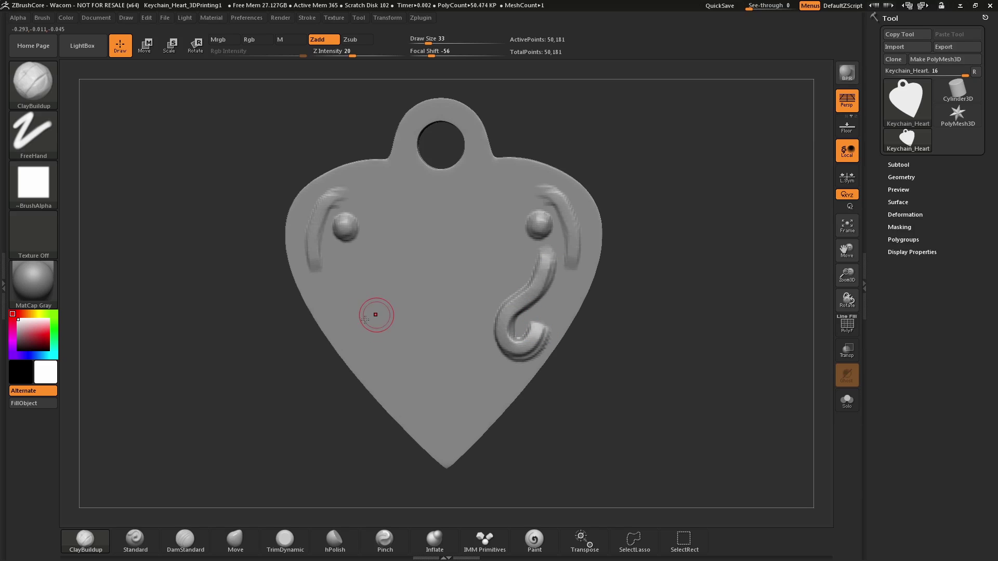
pyautogui.moveTo(640, 251)
pyautogui.mouseDown()
pyautogui.moveTo(687, 257)
pyautogui.moveTo(662, 252)
pyautogui.mouseUp()
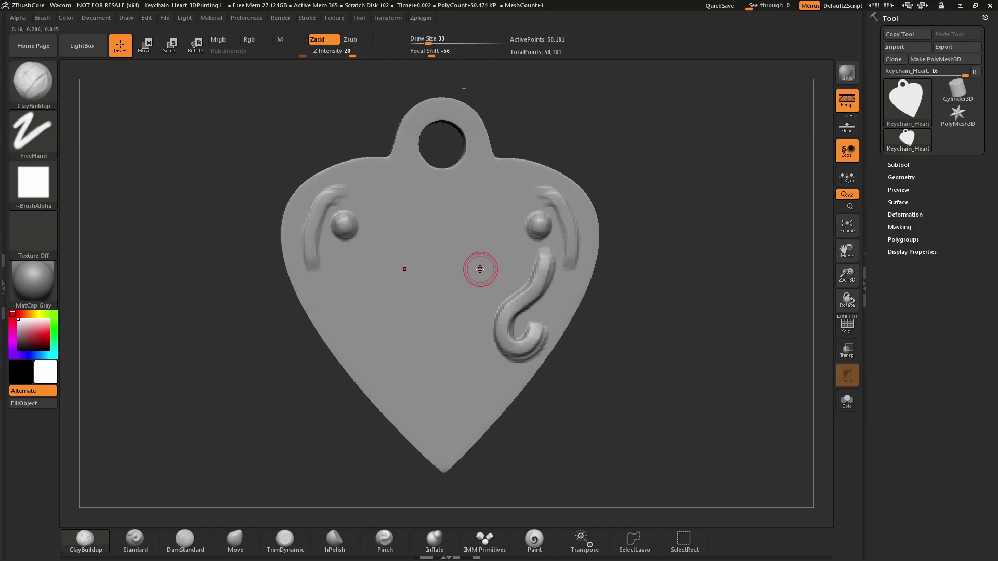
pyautogui.moveTo(511, 242); pyautogui.dragTo(503, 267)
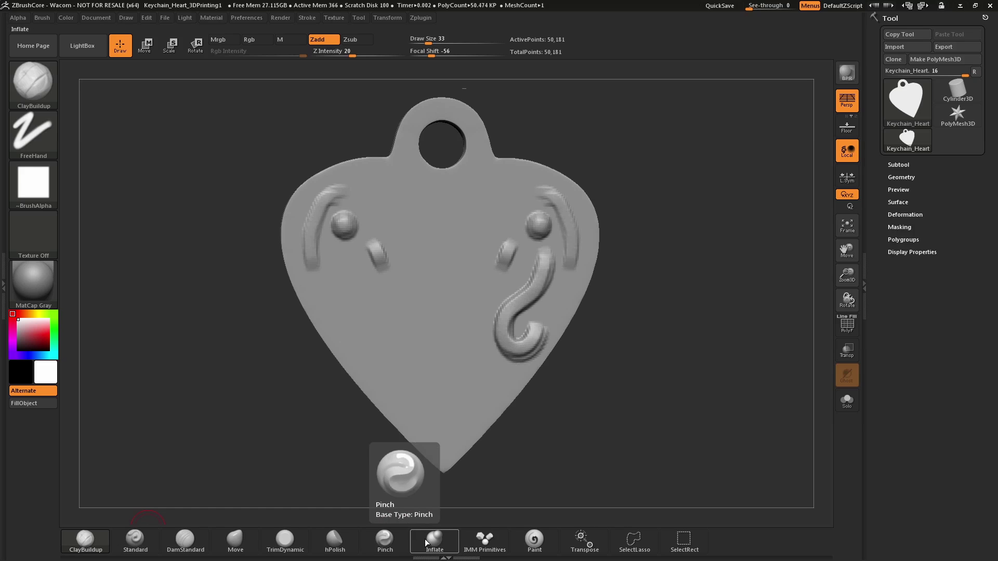
# Pull the middle of the heart's face outward into a snout with the Move brush at Draw Size 158.
pyautogui.click(243, 543)
pyautogui.moveTo(594, 246); pyautogui.dragTo(608, 239)
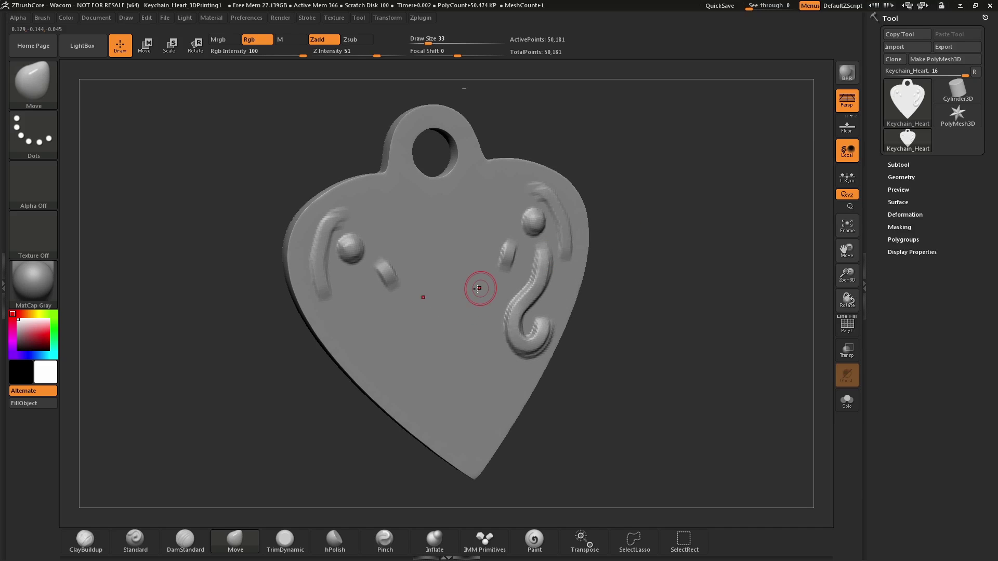
pyautogui.press('s')
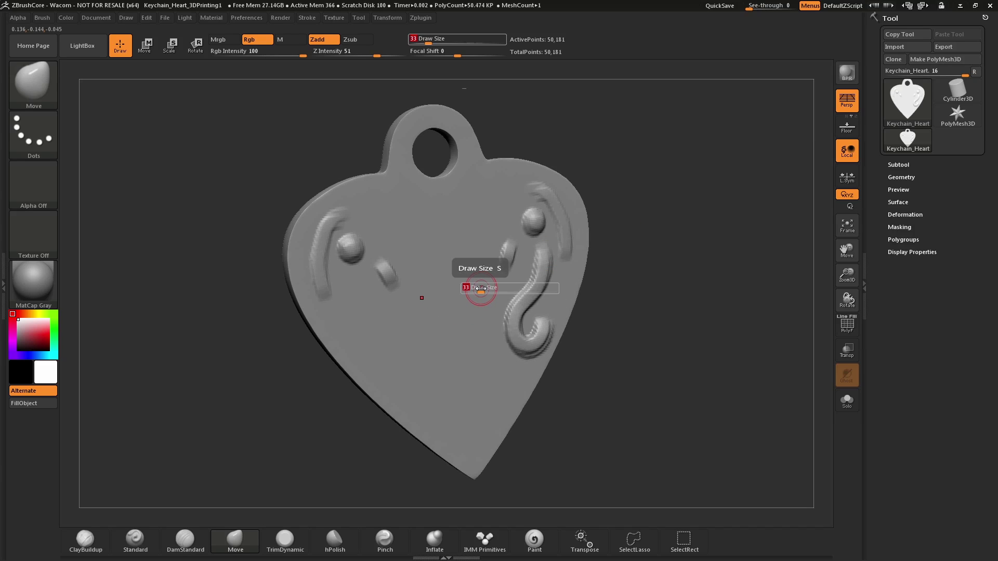
pyautogui.moveTo(481, 289)
pyautogui.mouseDown()
pyautogui.moveTo(655, 280)
pyautogui.moveTo(653, 268)
pyautogui.moveTo(640, 276)
pyautogui.moveTo(607, 262)
pyautogui.mouseUp()
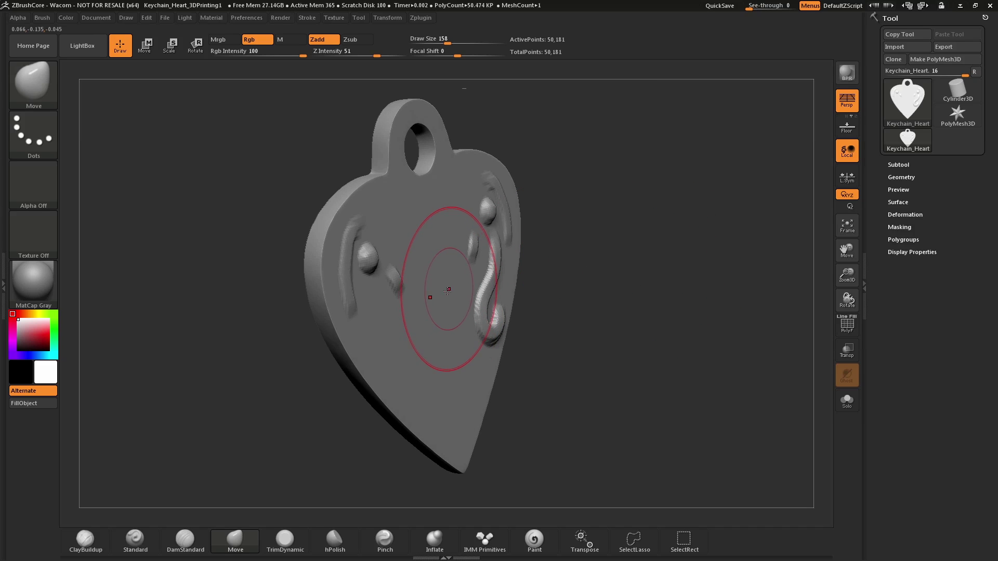
pyautogui.moveTo(449, 292)
pyautogui.mouseDown()
pyautogui.moveTo(541, 296)
pyautogui.moveTo(608, 285)
pyautogui.mouseUp()
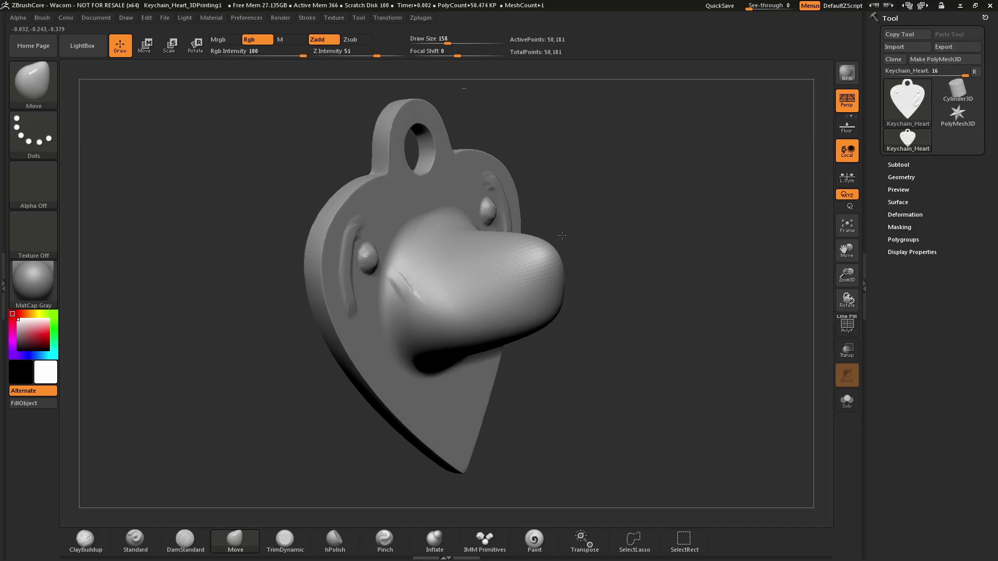
# Stretch the snout further out and widen its tip into a bulbous form with the Move brush.
pyautogui.moveTo(610, 242); pyautogui.dragTo(649, 244)
pyautogui.moveTo(571, 359); pyautogui.dragTo(576, 364)
pyautogui.moveTo(631, 271); pyautogui.dragTo(680, 267)
pyautogui.moveTo(558, 299)
pyautogui.mouseDown()
pyautogui.moveTo(583, 306)
pyautogui.moveTo(612, 252)
pyautogui.mouseUp()
pyautogui.moveTo(758, 171)
pyautogui.mouseDown()
pyautogui.moveTo(773, 158)
pyautogui.moveTo(661, 205)
pyautogui.moveTo(639, 240)
pyautogui.moveTo(576, 252)
pyautogui.mouseUp()
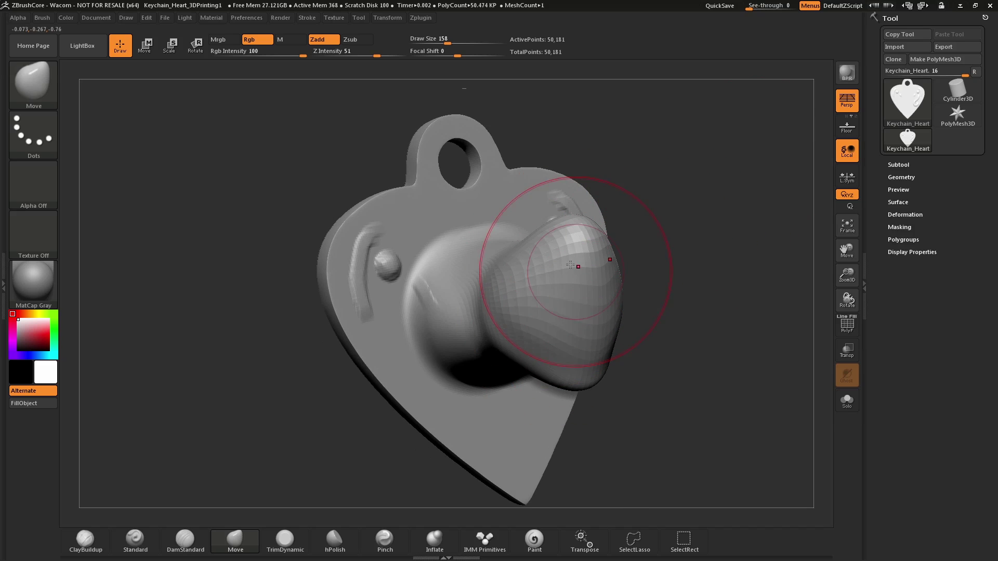
pyautogui.moveTo(672, 286)
pyautogui.mouseDown()
pyautogui.moveTo(769, 291)
pyautogui.moveTo(688, 295)
pyautogui.mouseUp()
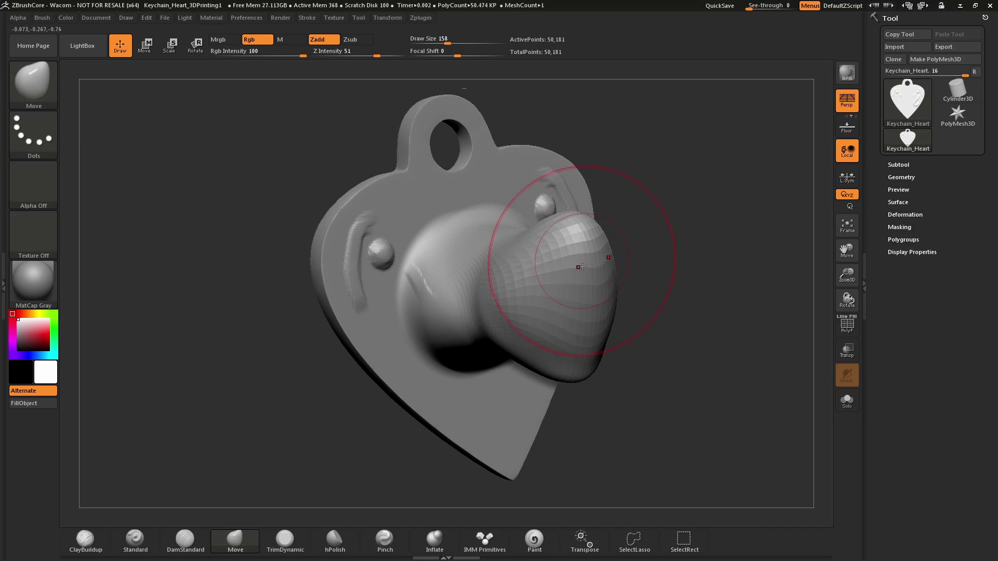
pyautogui.moveTo(638, 218); pyautogui.dragTo(639, 262)
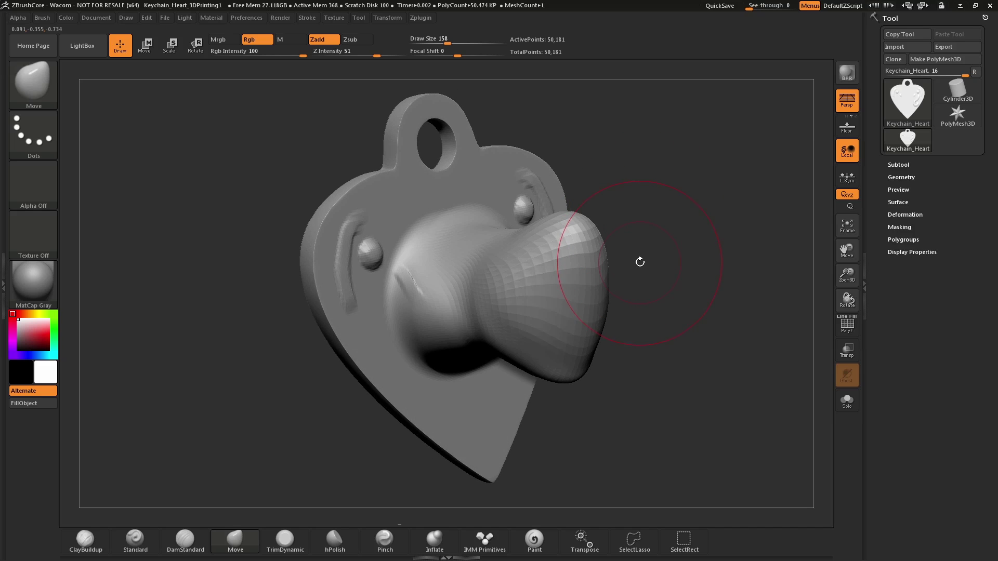
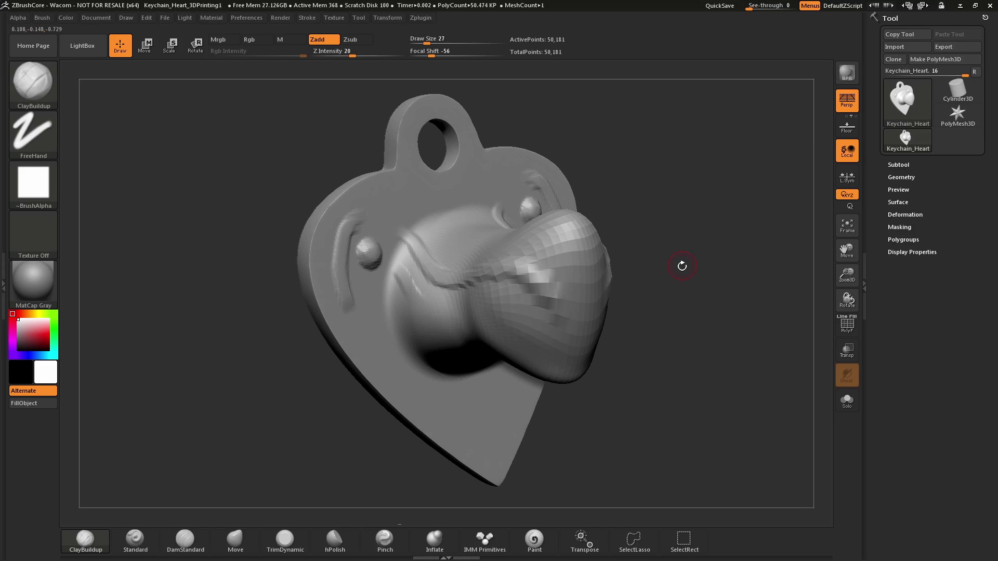
# Remesh the stretched snout with DynaMesh at resolution 256.
pyautogui.moveTo(682, 267); pyautogui.dragTo(682, 265)
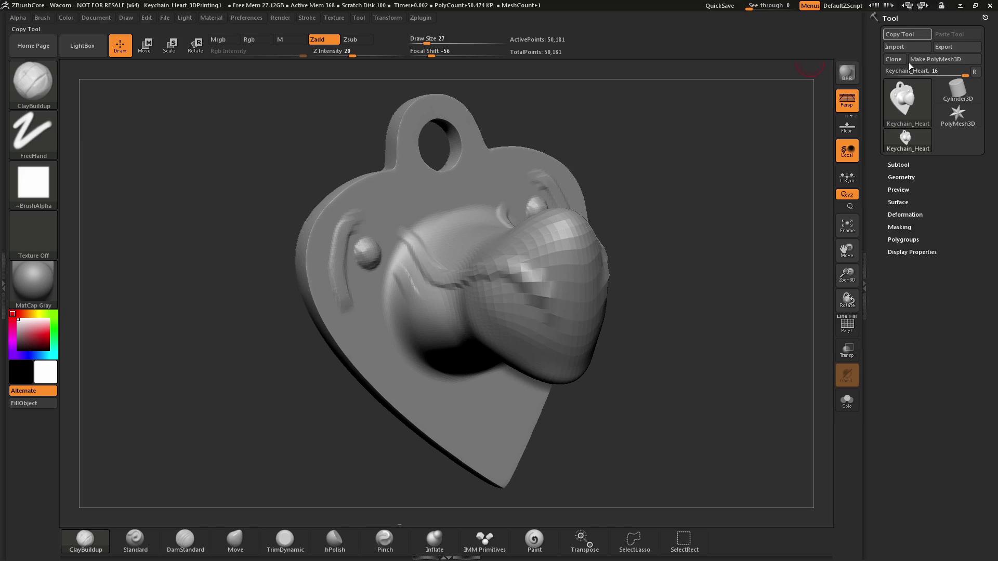
pyautogui.click(903, 177)
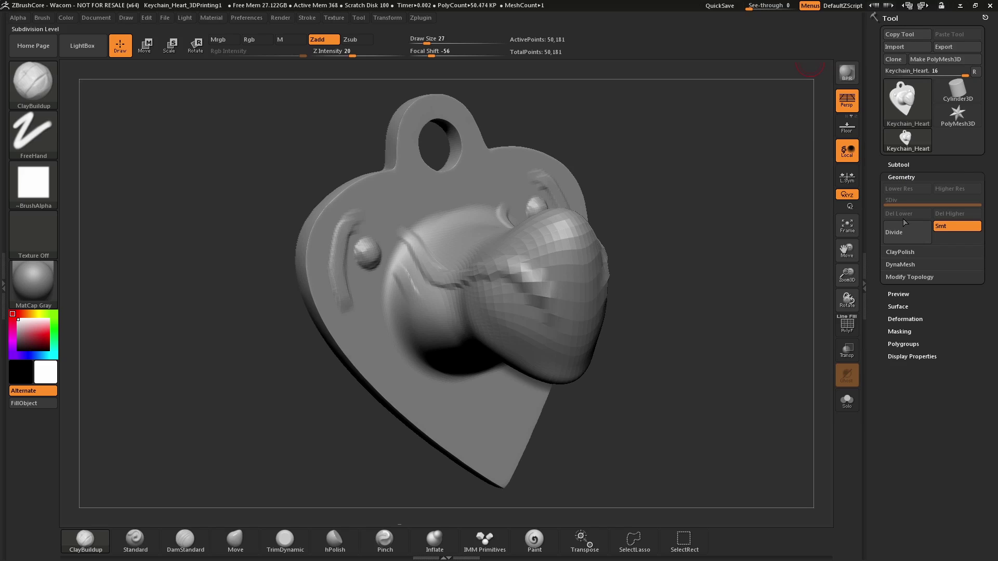
pyautogui.click(911, 266)
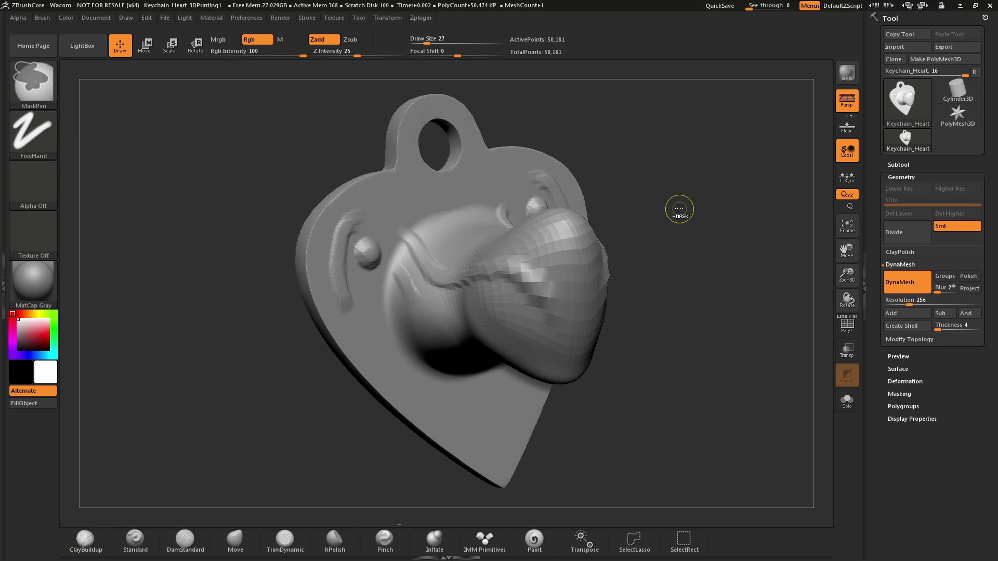
pyautogui.moveTo(670, 194)
pyautogui.keyDown('ctrl'); pyautogui.mouseDown()
pyautogui.moveTo(773, 322)
pyautogui.moveTo(786, 324)
pyautogui.mouseUp(); pyautogui.keyUp('ctrl')
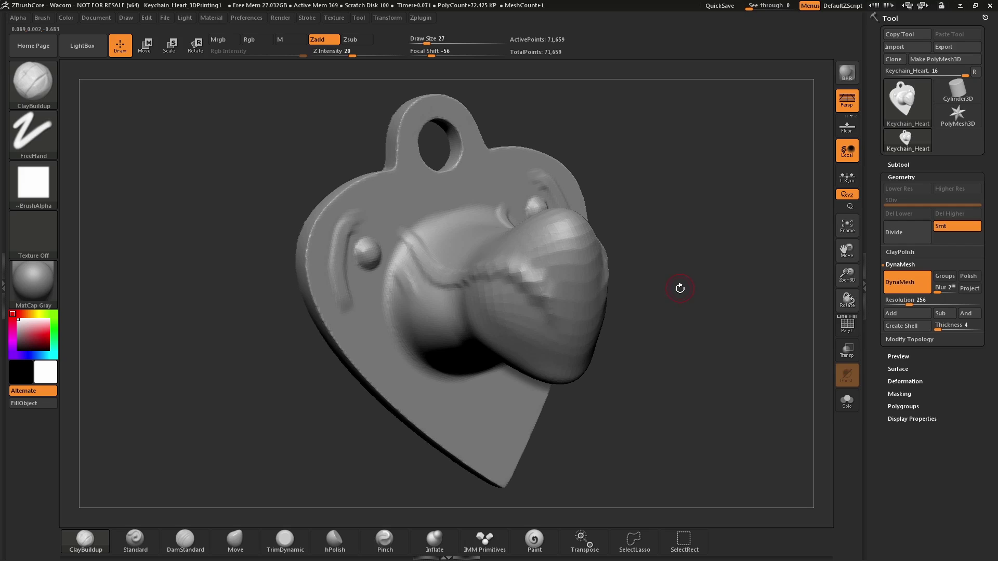
# Lay a wavy mirrored ClayBuildup ridge along the sides of the remeshed snout.
pyautogui.moveTo(670, 298)
pyautogui.mouseDown()
pyautogui.moveTo(699, 299)
pyautogui.moveTo(676, 297)
pyautogui.mouseUp()
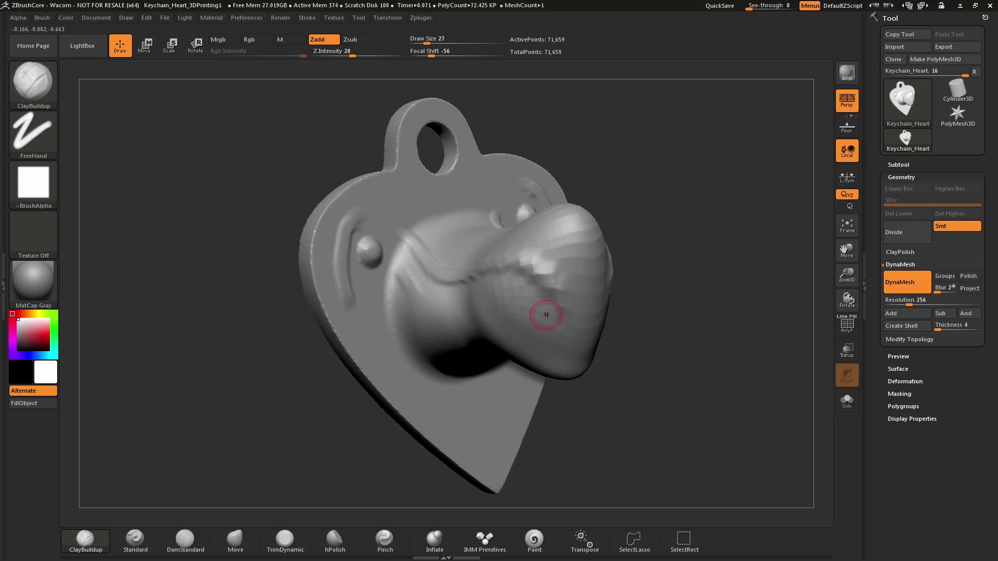
pyautogui.moveTo(383, 289)
pyautogui.mouseDown()
pyautogui.moveTo(411, 313)
pyautogui.moveTo(541, 316)
pyautogui.moveTo(563, 344)
pyautogui.mouseUp()
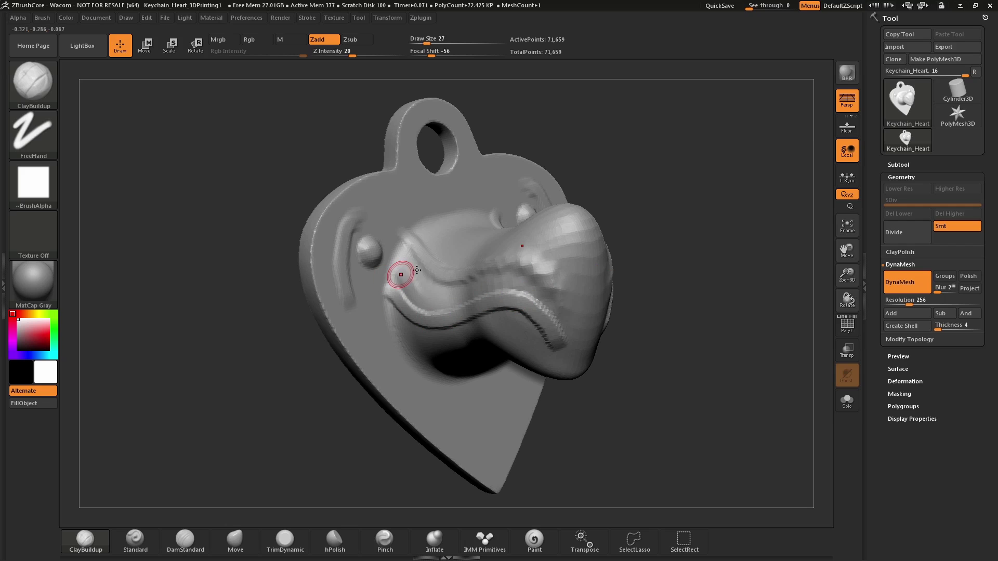
pyautogui.moveTo(642, 255)
pyautogui.mouseDown()
pyautogui.moveTo(668, 250)
pyautogui.moveTo(648, 245)
pyautogui.mouseUp()
# Undo the ridges, the remesh and the snout edits back to the plain heart.
pyautogui.hotkey('ctrl', 'z')
pyautogui.hotkey('ctrl', 'z')
pyautogui.hotkey('ctrl', 'z')
pyautogui.hotkey('ctrl', 'z')
pyautogui.hotkey('ctrl', 'z')
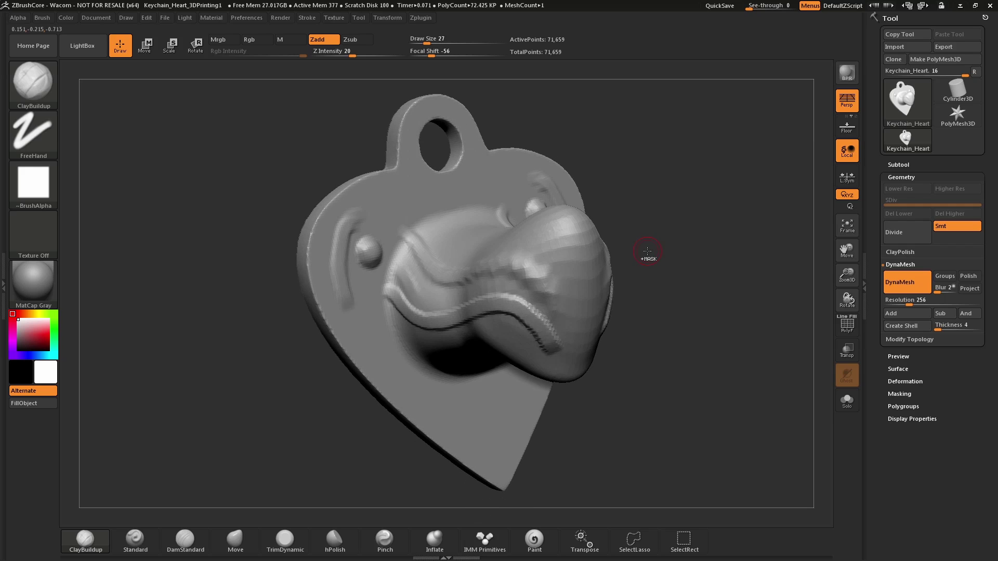
pyautogui.hotkey('ctrl', 'z')
pyautogui.hotkey('ctrl', 'z')
pyautogui.hotkey('ctrl', 'z')
pyautogui.hotkey('ctrl', 'z')
pyautogui.hotkey('ctrl', 'z')
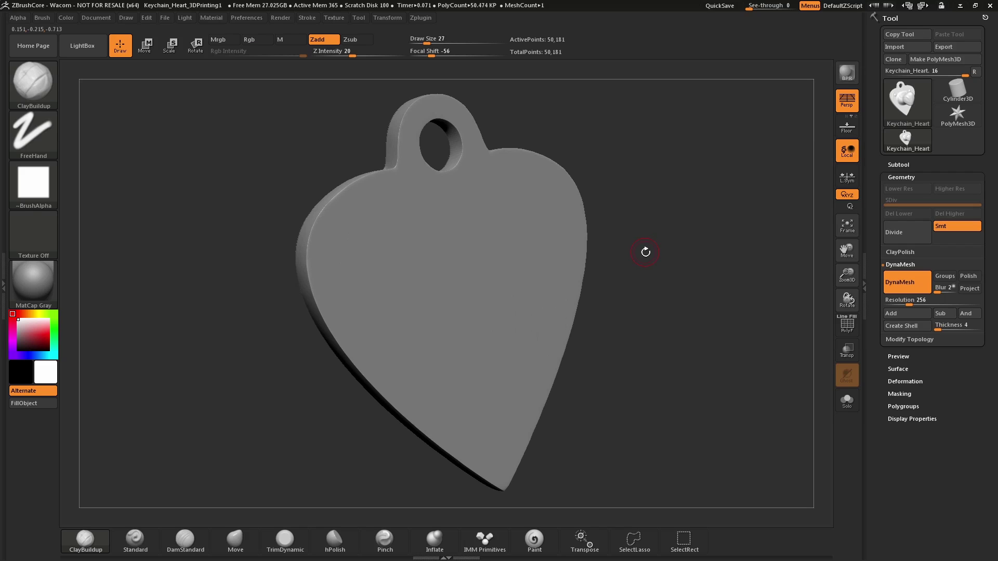
# Pull mirrored protrusions out of the heart's lower half with the Move brush at Draw Size 108.
pyautogui.moveTo(646, 252); pyautogui.dragTo(637, 256)
pyautogui.click(235, 542)
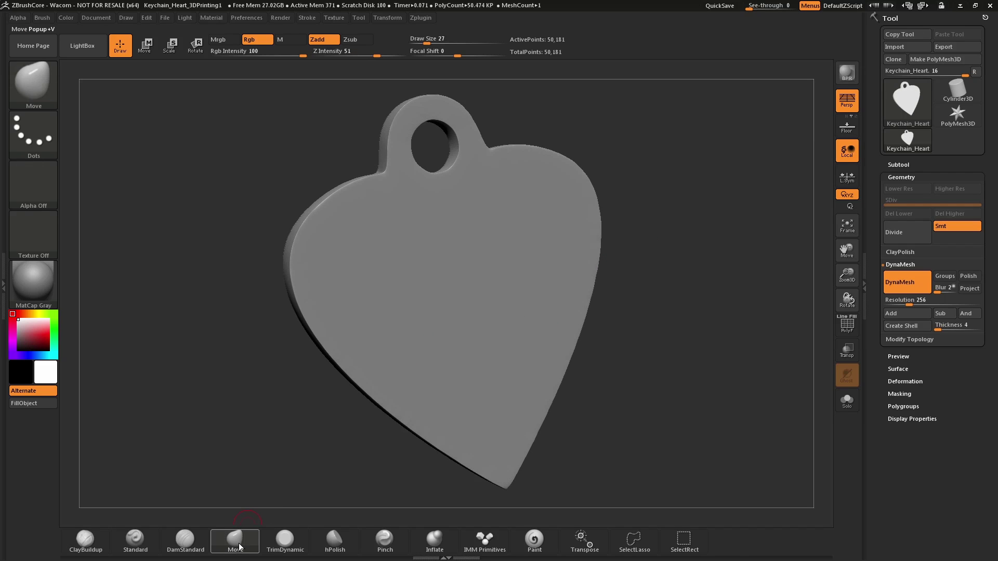
pyautogui.press('s')
pyautogui.moveTo(520, 268)
pyautogui.mouseDown()
pyautogui.moveTo(511, 268)
pyautogui.moveTo(536, 266)
pyautogui.mouseUp()
pyautogui.moveTo(571, 228)
pyautogui.mouseDown()
pyautogui.moveTo(514, 300)
pyautogui.moveTo(704, 307)
pyautogui.moveTo(668, 295)
pyautogui.mouseUp()
pyautogui.moveTo(671, 252); pyautogui.dragTo(628, 282)
pyautogui.moveTo(509, 377)
pyautogui.mouseDown()
pyautogui.moveTo(483, 415)
pyautogui.moveTo(644, 249)
pyautogui.moveTo(624, 229)
pyautogui.moveTo(577, 247)
pyautogui.mouseUp()
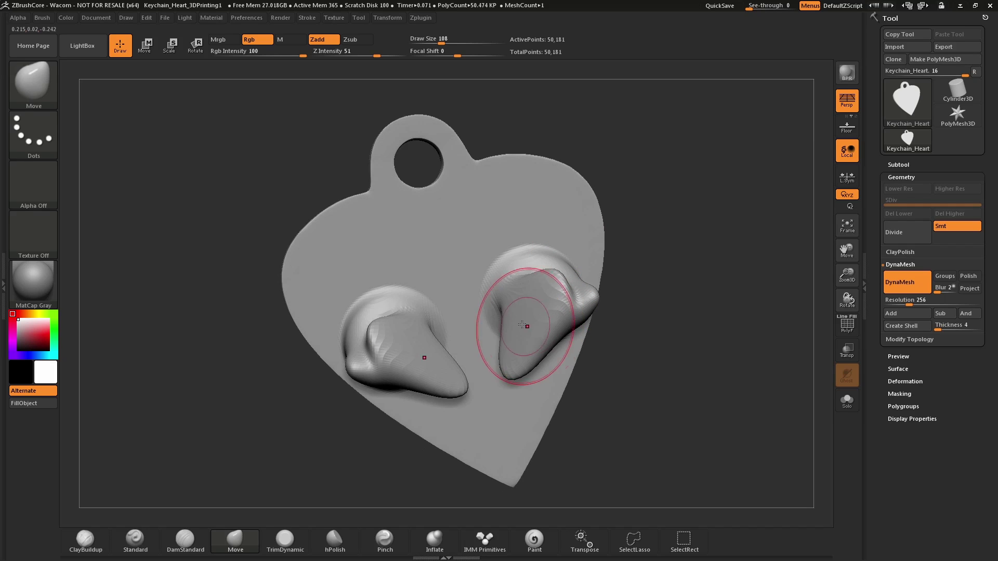
# Reshape the inner parts of both mirrored protrusions by dragging their surfaces with the Move brush.
pyautogui.moveTo(526, 328); pyautogui.dragTo(457, 272)
pyautogui.moveTo(636, 239)
pyautogui.mouseDown()
pyautogui.moveTo(668, 232)
pyautogui.moveTo(654, 240)
pyautogui.mouseUp()
pyautogui.moveTo(521, 331)
pyautogui.mouseDown()
pyautogui.moveTo(541, 323)
pyautogui.moveTo(507, 304)
pyautogui.mouseUp()
pyautogui.moveTo(571, 338); pyautogui.dragTo(610, 339)
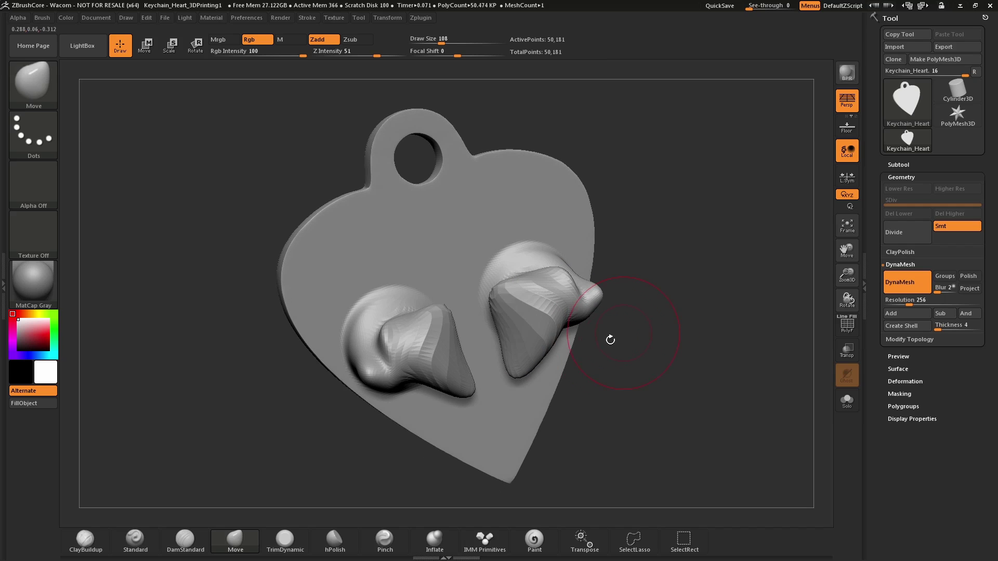
# Build up clay on the outer ends of both protrusions with ClayBuildup at Draw Size 44.
pyautogui.click(85, 540)
pyautogui.moveTo(642, 235)
pyautogui.mouseDown()
pyautogui.moveTo(611, 250)
pyautogui.moveTo(593, 272)
pyautogui.moveTo(602, 284)
pyautogui.moveTo(606, 265)
pyautogui.mouseUp()
pyautogui.press('s')
pyautogui.moveTo(585, 265); pyautogui.dragTo(609, 269, button='right')
pyautogui.moveTo(609, 269); pyautogui.dragTo(615, 282)
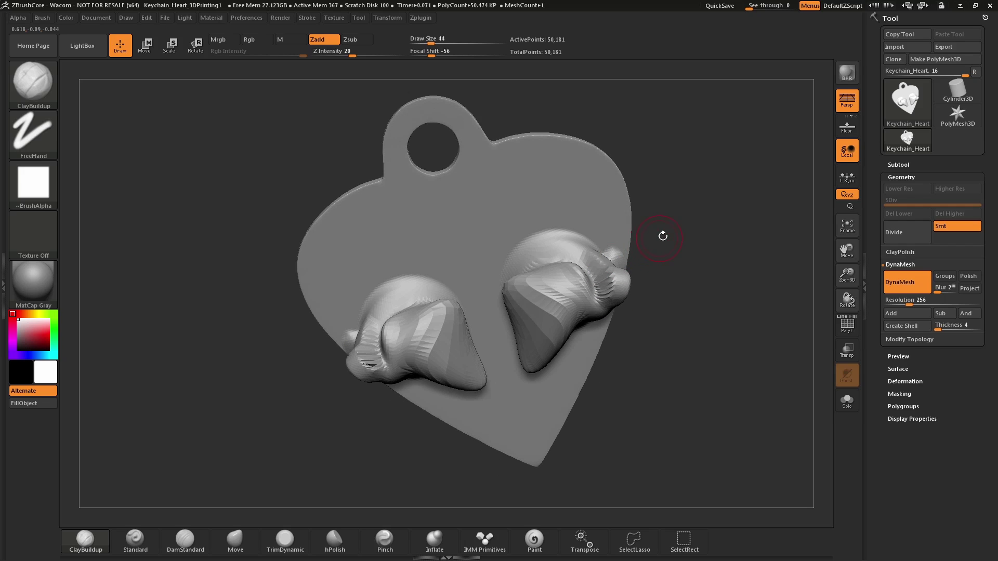
pyautogui.moveTo(662, 234)
pyautogui.mouseDown()
pyautogui.moveTo(653, 251)
pyautogui.moveTo(613, 263)
pyautogui.moveTo(694, 229)
pyautogui.mouseUp()
pyautogui.moveTo(611, 276)
pyautogui.mouseDown()
pyautogui.moveTo(675, 223)
pyautogui.moveTo(662, 262)
pyautogui.moveTo(656, 242)
pyautogui.moveTo(624, 279)
pyautogui.mouseUp()
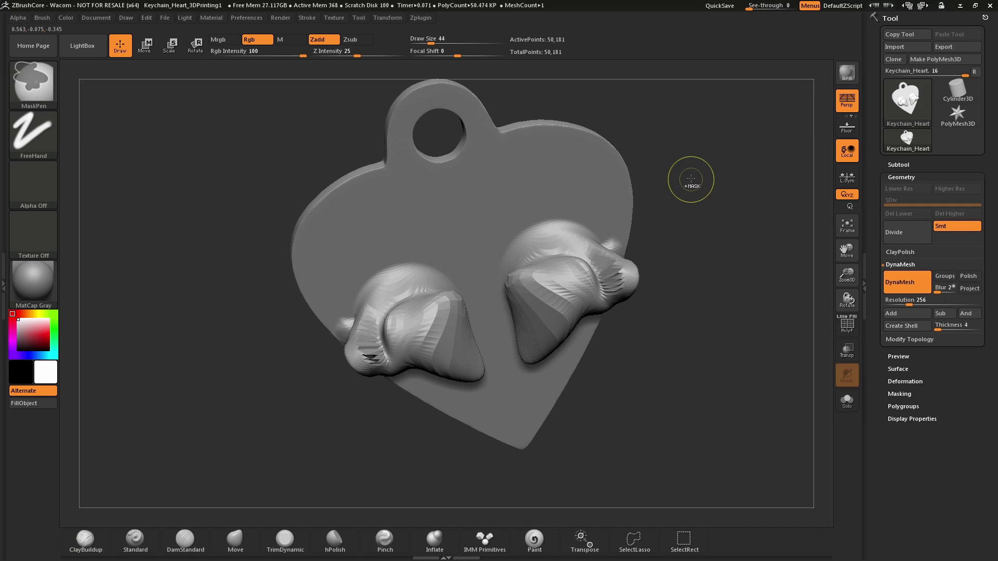
# Remesh the model with DynaMesh and smooth the outer ends and front faces of the protrusions.
pyautogui.keyDown('ctrl'); pyautogui.moveTo(689, 168); pyautogui.dragTo(788, 307); pyautogui.keyUp('ctrl')
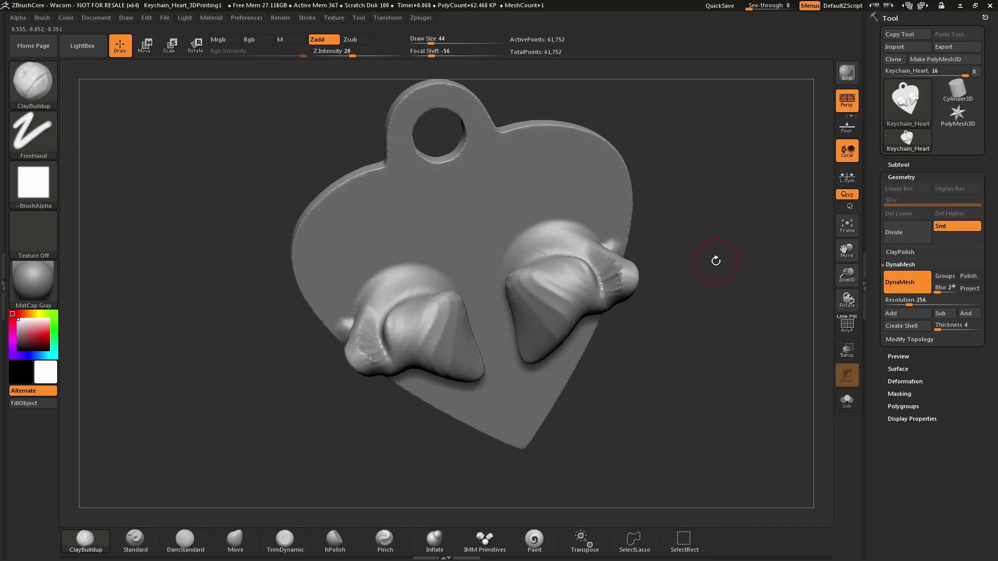
pyautogui.press('shift')
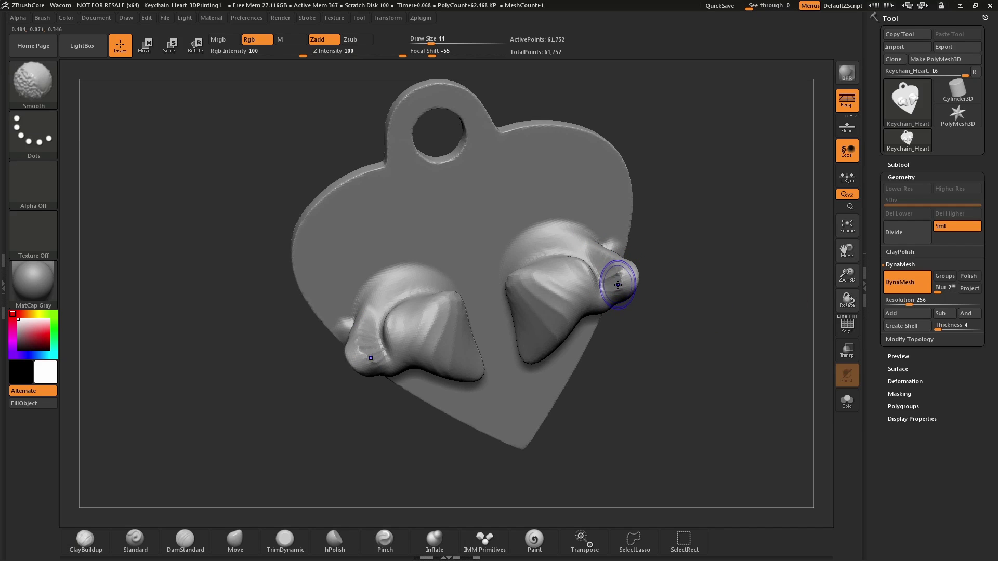
pyautogui.keyDown('shift'); pyautogui.moveTo(602, 292); pyautogui.dragTo(551, 314); pyautogui.keyUp('shift')
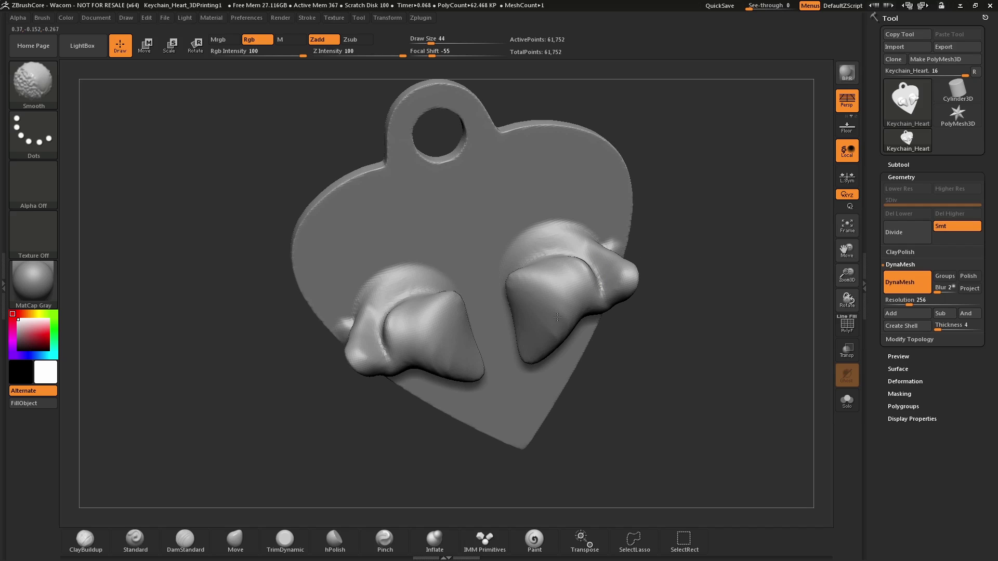
# Build up thick mirrored ridges across the protrusions' front faces with ClayBuildup, remeshing and smoothing the result.
pyautogui.moveTo(656, 208); pyautogui.dragTo(696, 201)
pyautogui.moveTo(574, 274)
pyautogui.mouseDown()
pyautogui.moveTo(552, 328)
pyautogui.moveTo(575, 272)
pyautogui.moveTo(563, 284)
pyautogui.mouseUp()
pyautogui.moveTo(569, 281); pyautogui.dragTo(584, 268, button='right')
pyautogui.moveTo(571, 296)
pyautogui.mouseDown()
pyautogui.moveTo(542, 340)
pyautogui.moveTo(571, 292)
pyautogui.moveTo(547, 339)
pyautogui.moveTo(555, 328)
pyautogui.mouseUp()
pyautogui.moveTo(659, 240)
pyautogui.mouseDown()
pyautogui.moveTo(686, 209)
pyautogui.moveTo(708, 257)
pyautogui.mouseUp()
pyautogui.moveTo(648, 340)
pyautogui.mouseDown()
pyautogui.moveTo(623, 315)
pyautogui.moveTo(644, 333)
pyautogui.mouseUp()
pyautogui.moveTo(577, 291)
pyautogui.keyDown('shift'); pyautogui.mouseDown()
pyautogui.moveTo(583, 312)
pyautogui.moveTo(566, 296)
pyautogui.mouseUp(); pyautogui.keyUp('shift')
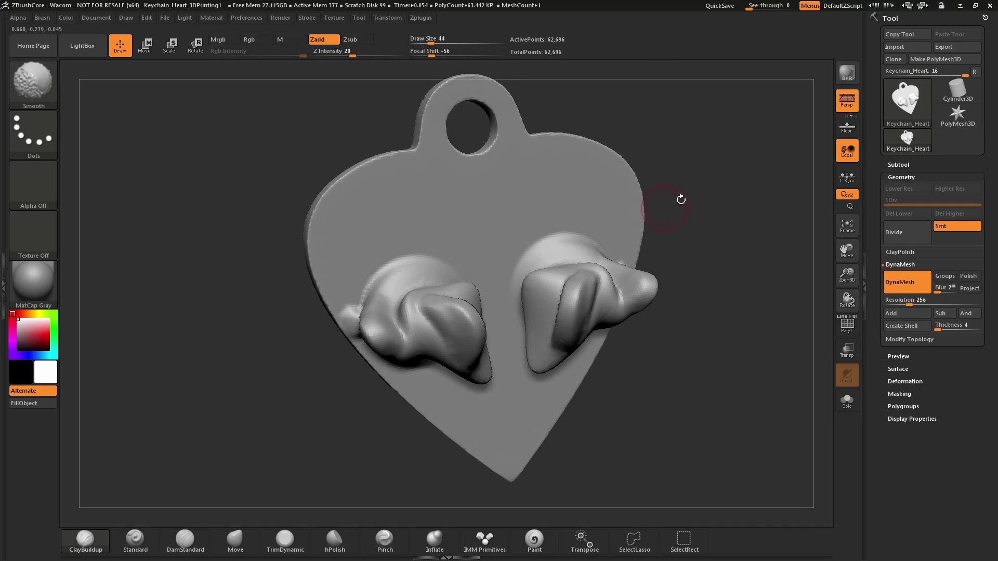
# Pull the protrusions' outer ends farther outward with the Move brush at Draw Size 83 and remesh with DynaMesh.
pyautogui.moveTo(676, 195)
pyautogui.mouseDown()
pyautogui.moveTo(699, 197)
pyautogui.moveTo(692, 231)
pyautogui.moveTo(671, 260)
pyautogui.moveTo(644, 270)
pyautogui.mouseUp()
pyautogui.click(235, 541)
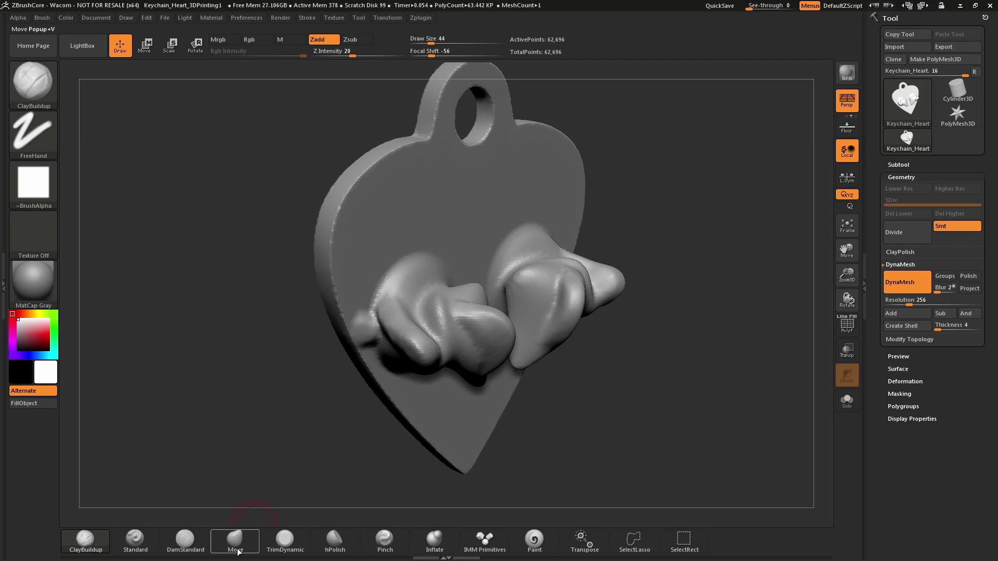
pyautogui.press('s')
pyautogui.moveTo(572, 299); pyautogui.dragTo(637, 249)
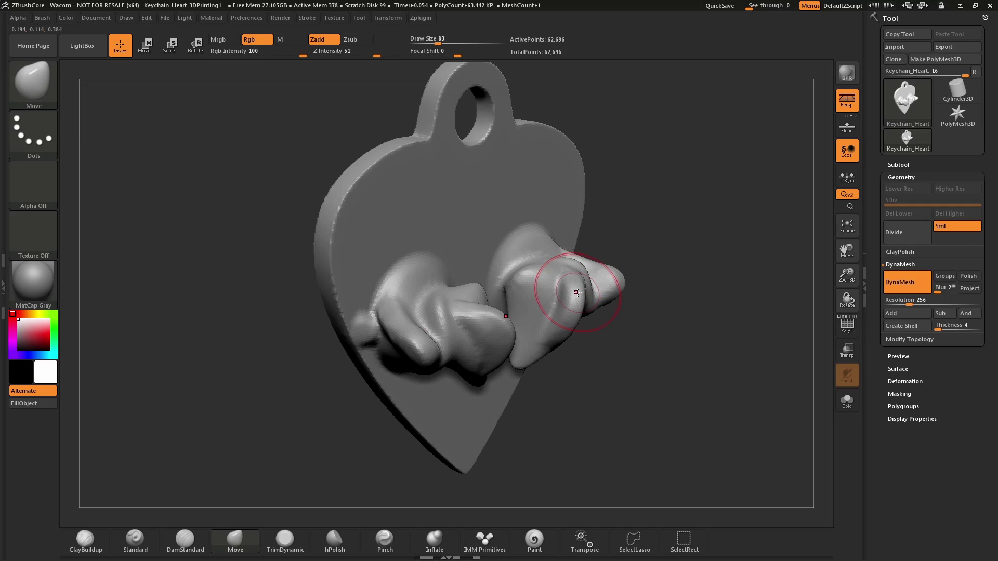
pyautogui.moveTo(576, 293); pyautogui.dragTo(588, 288)
pyautogui.moveTo(646, 243); pyautogui.dragTo(614, 244)
pyautogui.moveTo(650, 276); pyautogui.dragTo(675, 268)
pyautogui.moveTo(689, 225); pyautogui.dragTo(720, 232)
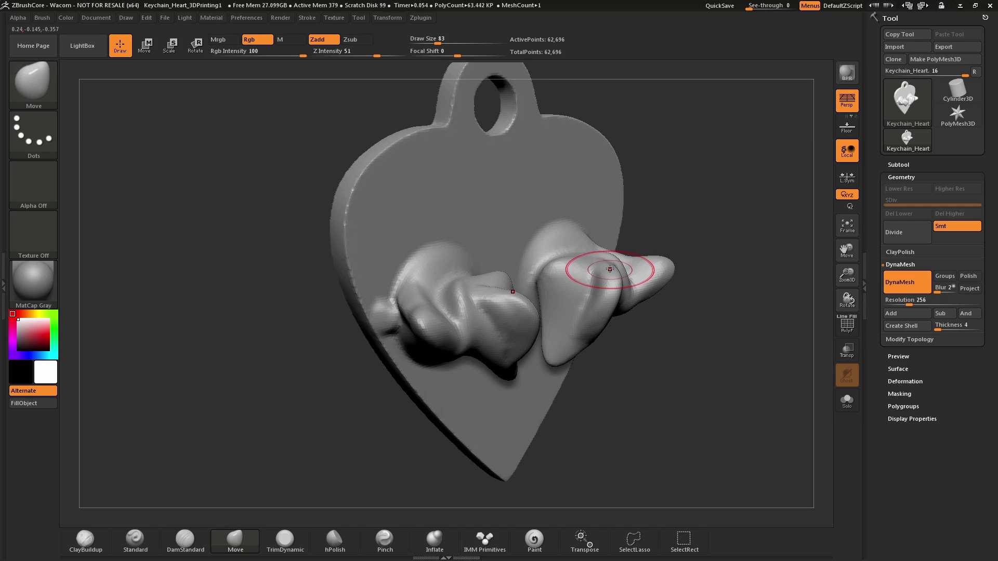
pyautogui.moveTo(610, 270); pyautogui.dragTo(666, 214)
pyautogui.moveTo(705, 172)
pyautogui.keyDown('ctrl'); pyautogui.mouseDown()
pyautogui.moveTo(754, 335)
pyautogui.moveTo(669, 312)
pyautogui.moveTo(666, 325)
pyautogui.moveTo(689, 332)
pyautogui.mouseUp(); pyautogui.keyUp('ctrl')
# Spread the protrusions' outer ends into wide flared flaps with the Move brush and remesh the model with DynaMesh.
pyautogui.moveTo(587, 283); pyautogui.dragTo(632, 341)
pyautogui.moveTo(598, 268); pyautogui.dragTo(647, 239)
pyautogui.moveTo(619, 289); pyautogui.dragTo(671, 315)
pyautogui.moveTo(696, 209)
pyautogui.keyDown('ctrl'); pyautogui.mouseDown()
pyautogui.moveTo(722, 351)
pyautogui.moveTo(707, 334)
pyautogui.moveTo(720, 318)
pyautogui.moveTo(717, 348)
pyautogui.mouseUp(); pyautogui.keyUp('ctrl')
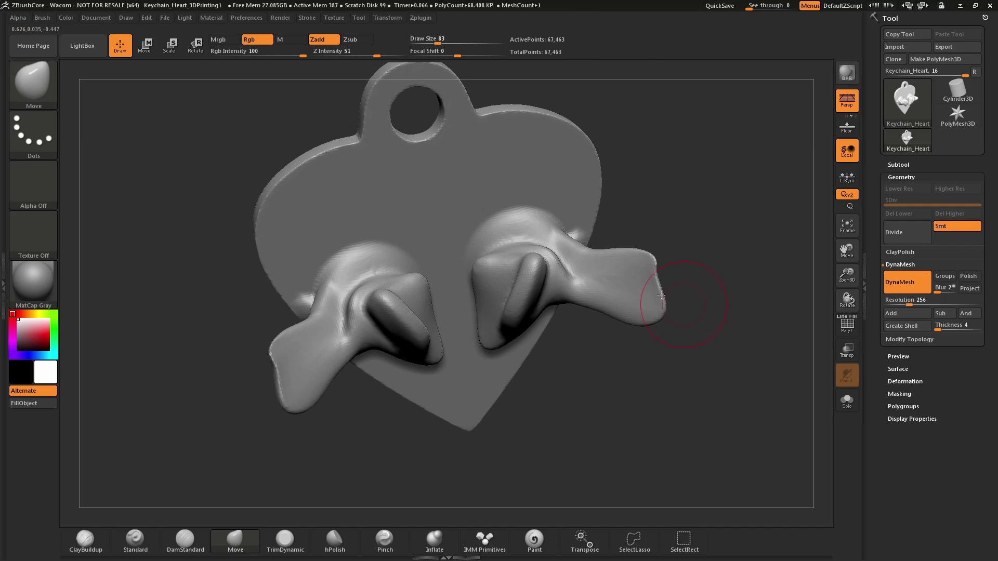
# Pull the protrusions' upper inner corners together with Move at Draw Size 37, fusing them with DynaMesh into a smoothed bridge.
pyautogui.moveTo(501, 286); pyautogui.dragTo(490, 284)
pyautogui.press('s')
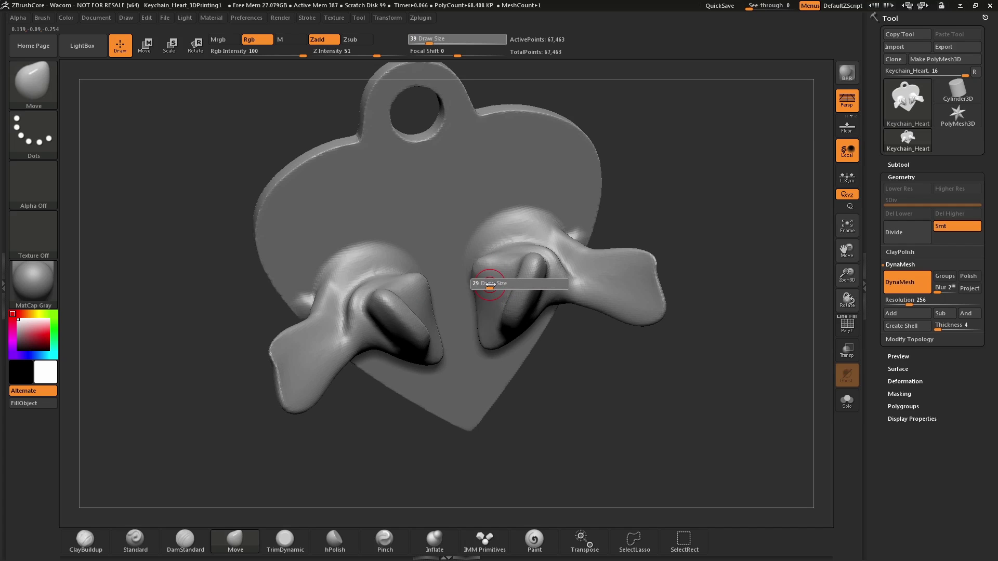
pyautogui.moveTo(644, 182); pyautogui.dragTo(632, 194)
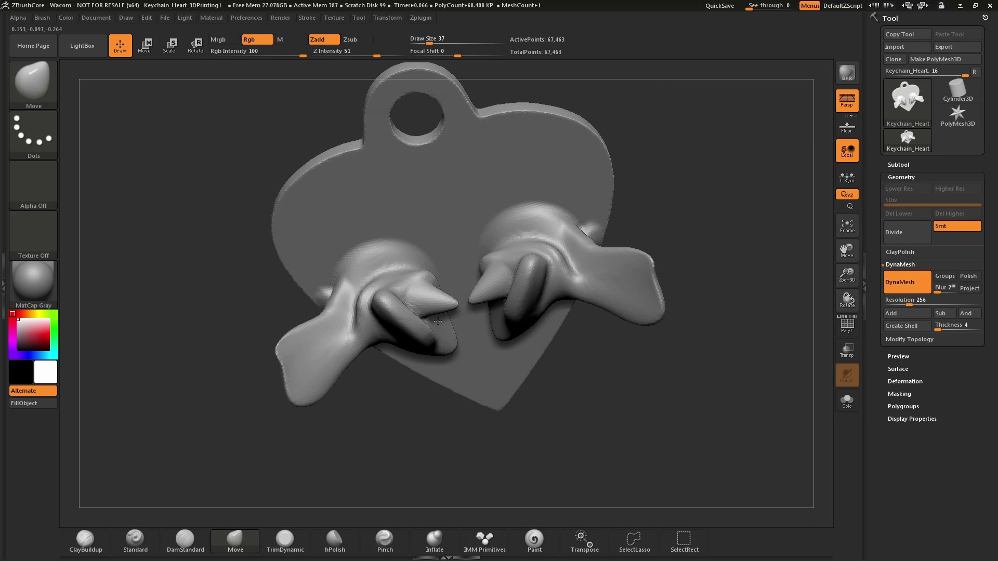
pyautogui.moveTo(688, 215)
pyautogui.mouseDown()
pyautogui.moveTo(684, 129)
pyautogui.moveTo(707, 220)
pyautogui.moveTo(690, 140)
pyautogui.mouseUp()
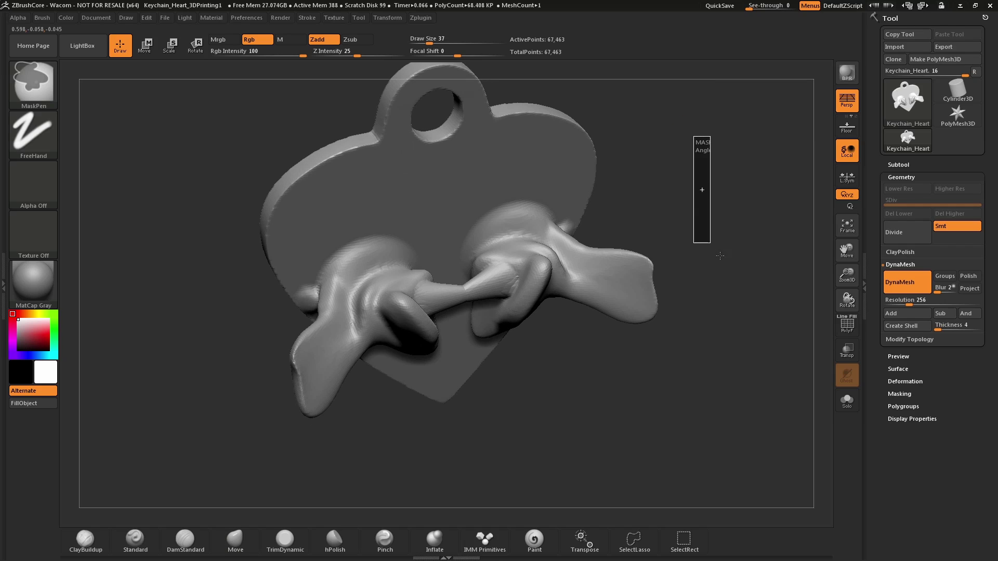
pyautogui.press('b')
pyautogui.press('m')
pyautogui.press('v')
pyautogui.moveTo(702, 228)
pyautogui.mouseDown()
pyautogui.moveTo(710, 225)
pyautogui.moveTo(697, 119)
pyautogui.moveTo(713, 138)
pyautogui.moveTo(716, 225)
pyautogui.moveTo(715, 211)
pyautogui.mouseUp()
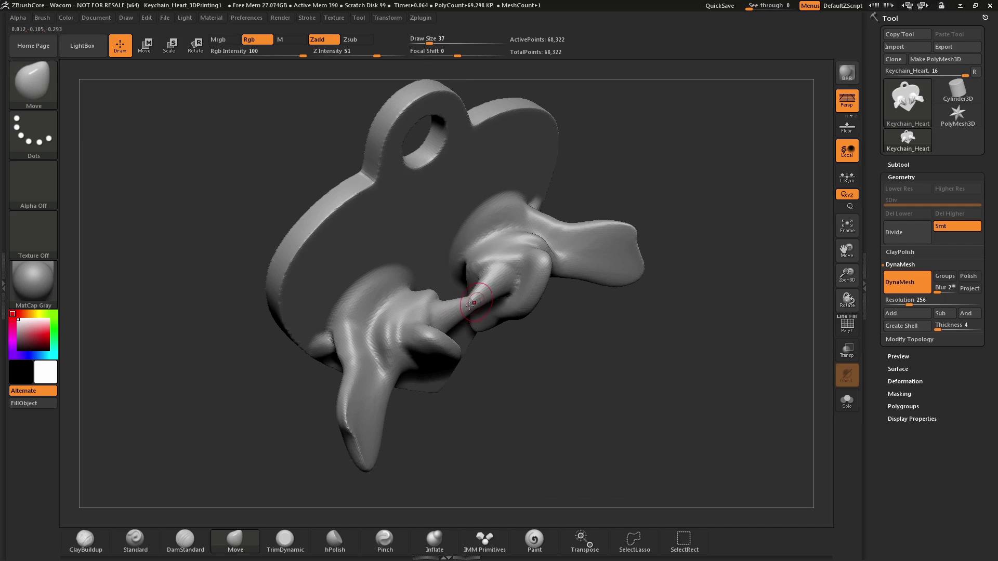
pyautogui.press('shift')
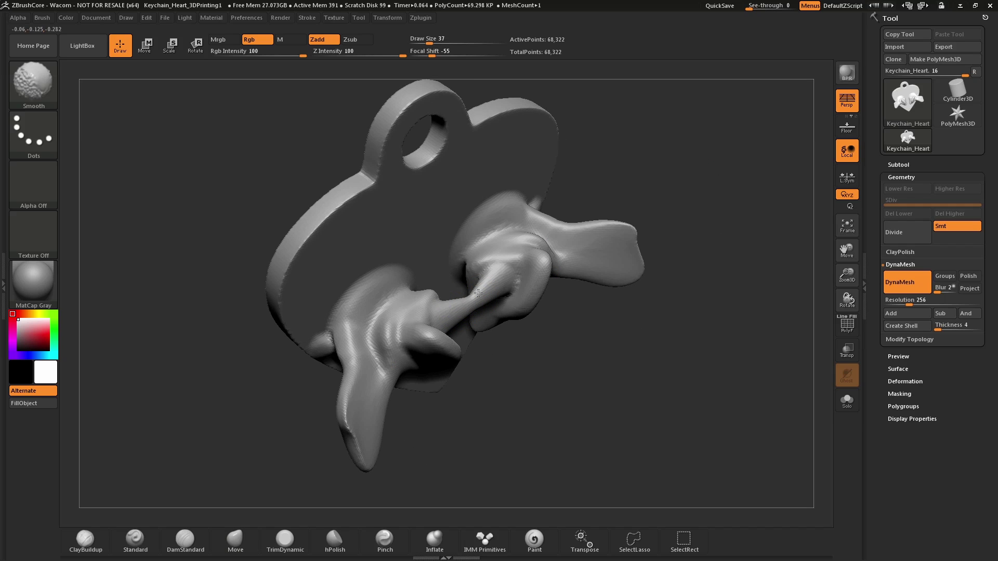
pyautogui.moveTo(691, 225)
pyautogui.mouseDown()
pyautogui.moveTo(711, 156)
pyautogui.moveTo(713, 219)
pyautogui.moveTo(728, 241)
pyautogui.moveTo(723, 212)
pyautogui.mouseUp()
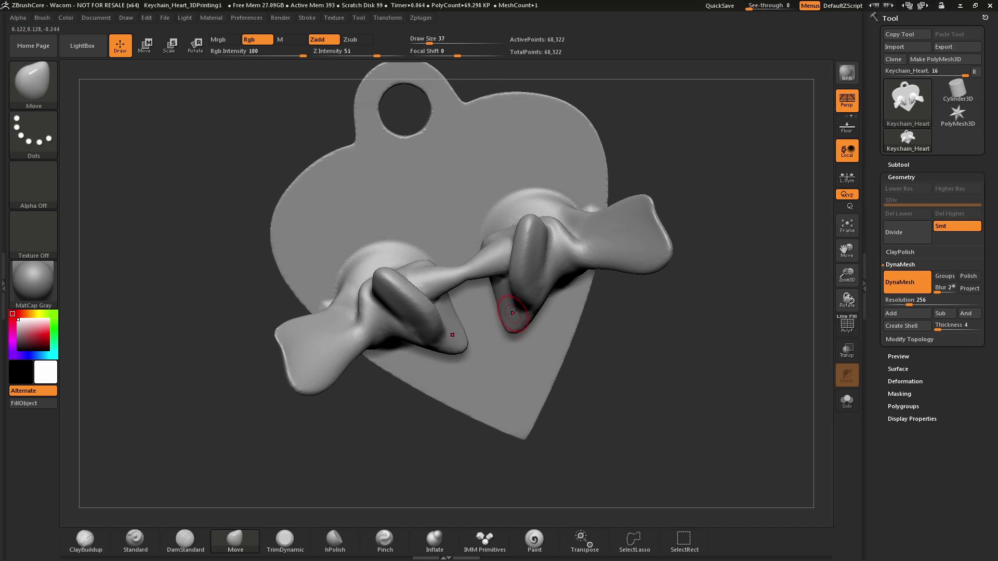
# Pull the protrusions' lower inner tips together with the Move brush and fuse them using DynaMesh.
pyautogui.moveTo(646, 310); pyautogui.dragTo(509, 309)
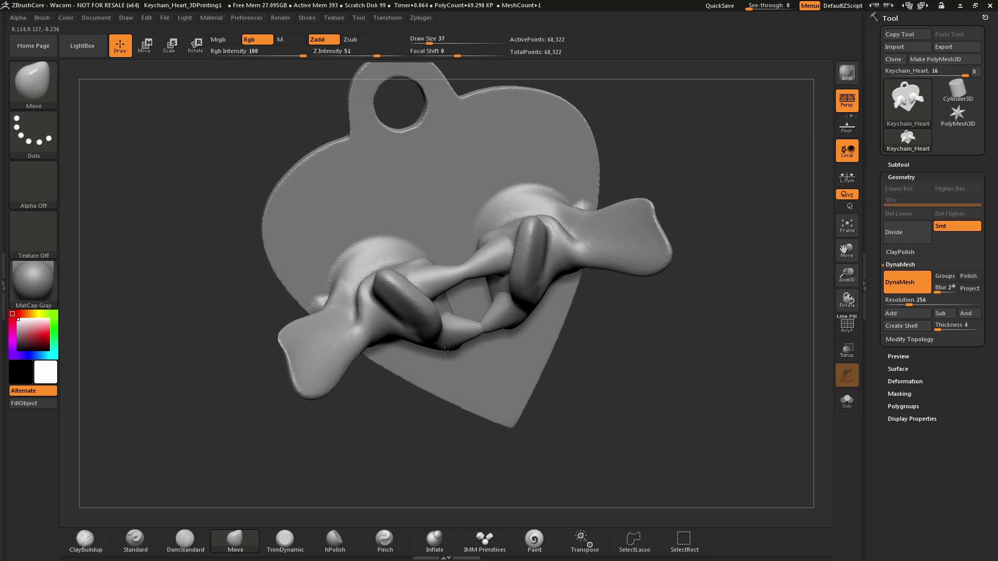
pyautogui.moveTo(622, 380); pyautogui.dragTo(657, 279)
pyautogui.moveTo(716, 169)
pyautogui.keyDown('ctrl'); pyautogui.mouseDown()
pyautogui.moveTo(759, 339)
pyautogui.moveTo(717, 311)
pyautogui.moveTo(686, 247)
pyautogui.moveTo(707, 350)
pyautogui.moveTo(684, 359)
pyautogui.moveTo(709, 373)
pyautogui.moveTo(680, 362)
pyautogui.moveTo(704, 356)
pyautogui.moveTo(703, 326)
pyautogui.moveTo(709, 346)
pyautogui.mouseUp(); pyautogui.keyUp('ctrl')
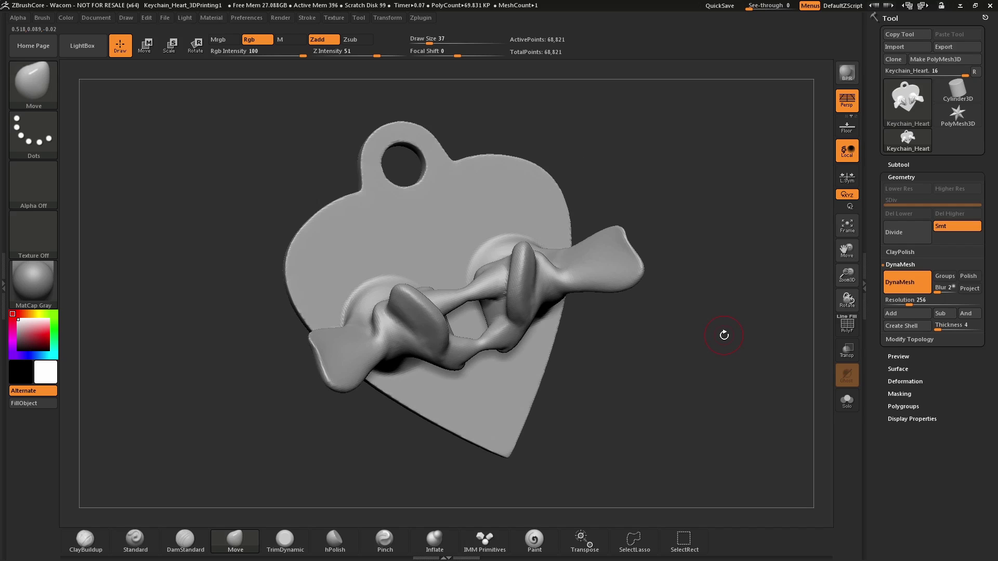
# Reopen the original Keychain_Heart_3DPrinting.ZPR project without saving the changes to the current sculpt.
pyautogui.moveTo(679, 322); pyautogui.dragTo(684, 325)
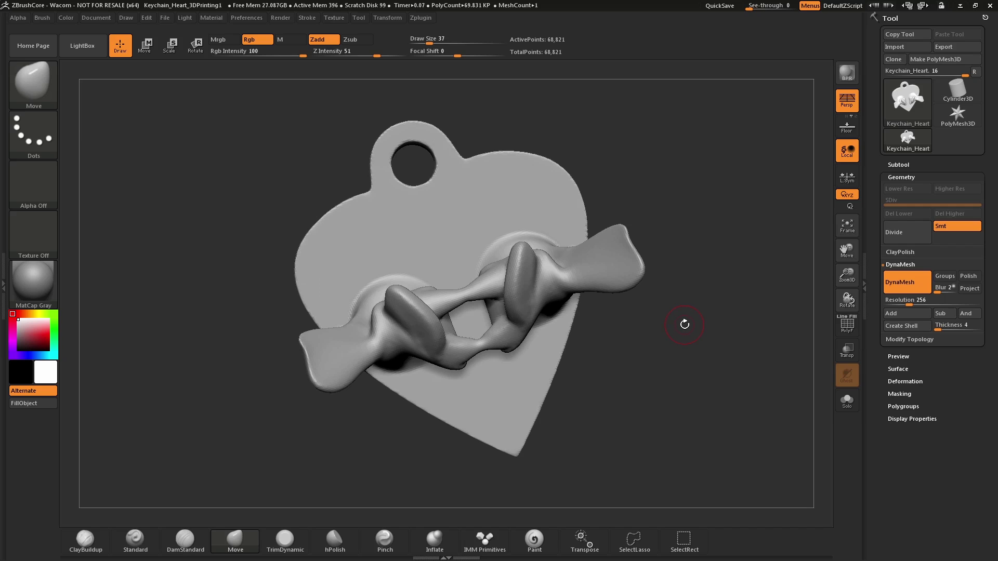
pyautogui.click(83, 46)
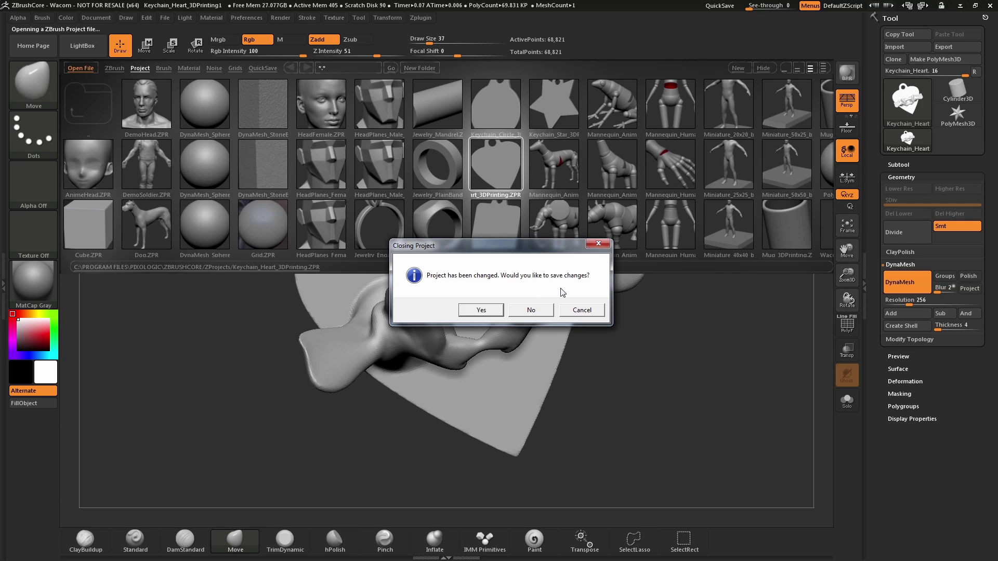
pyautogui.click(531, 310)
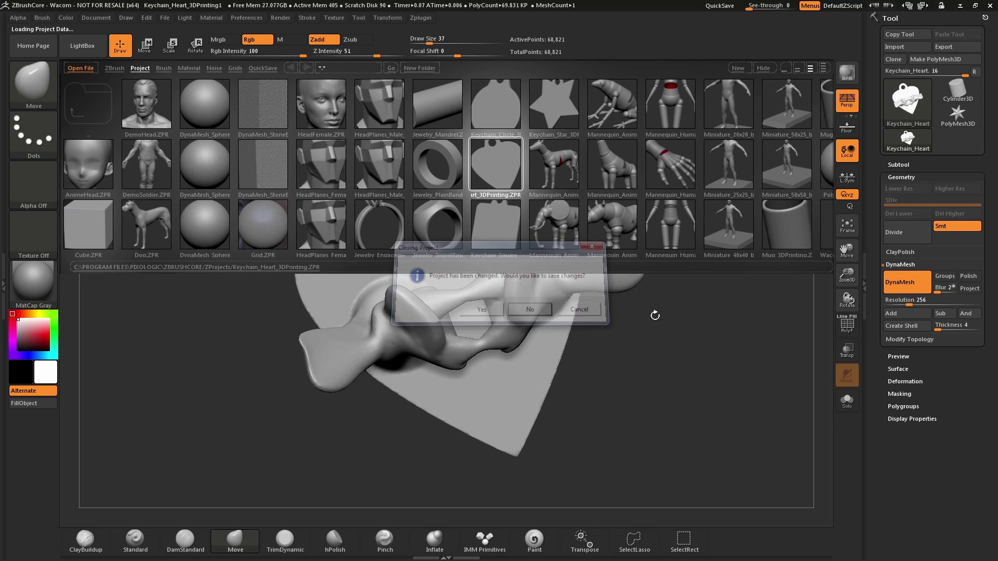
pyautogui.moveTo(624, 290)
pyautogui.mouseDown()
pyautogui.moveTo(634, 259)
pyautogui.moveTo(579, 248)
pyautogui.moveTo(578, 236)
pyautogui.moveTo(565, 242)
pyautogui.moveTo(579, 229)
pyautogui.mouseUp()
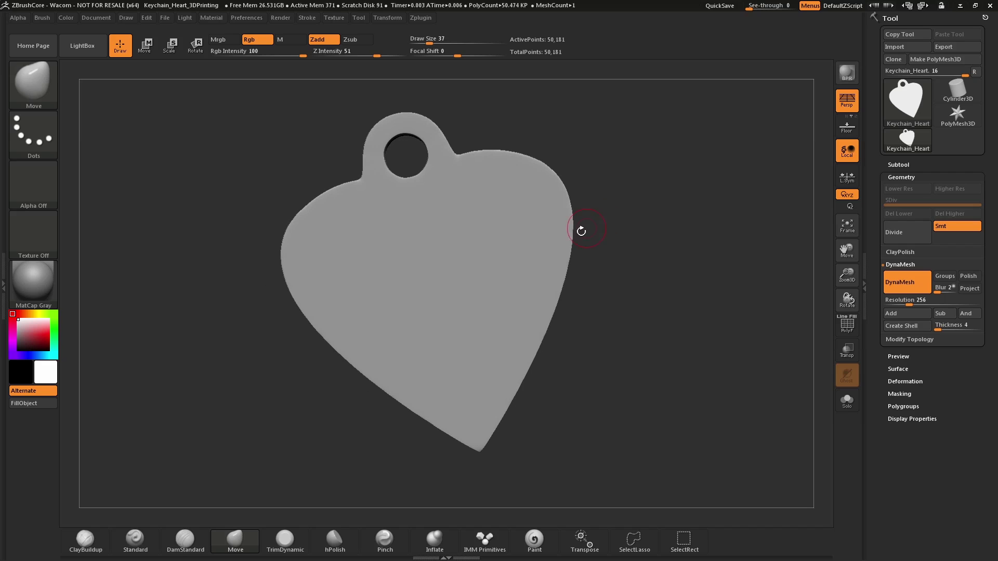
# Choose ClayBuildup and paint a short curved mirrored mask on both upper lobes of the heart.
pyautogui.click(97, 543)
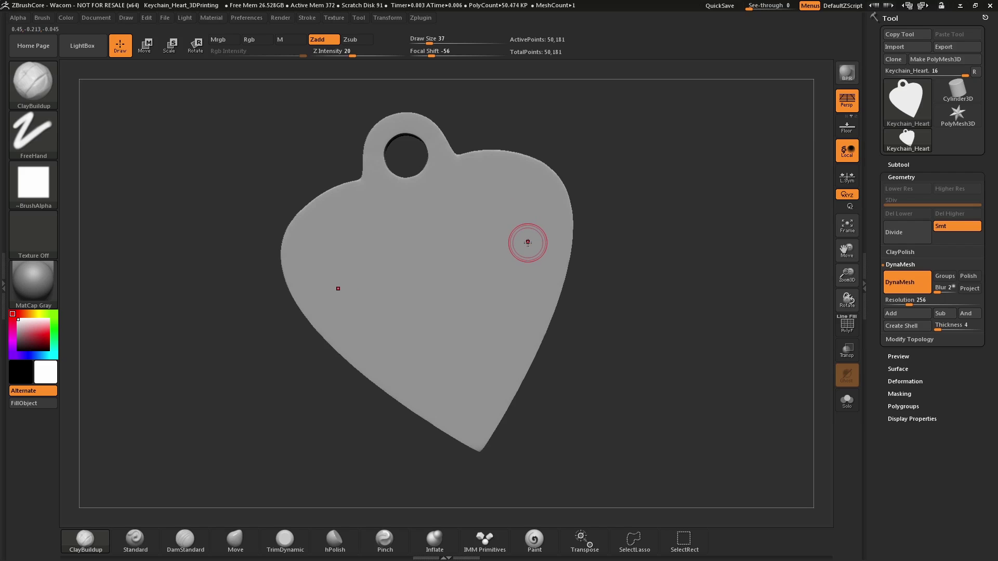
pyautogui.press('ctrl')
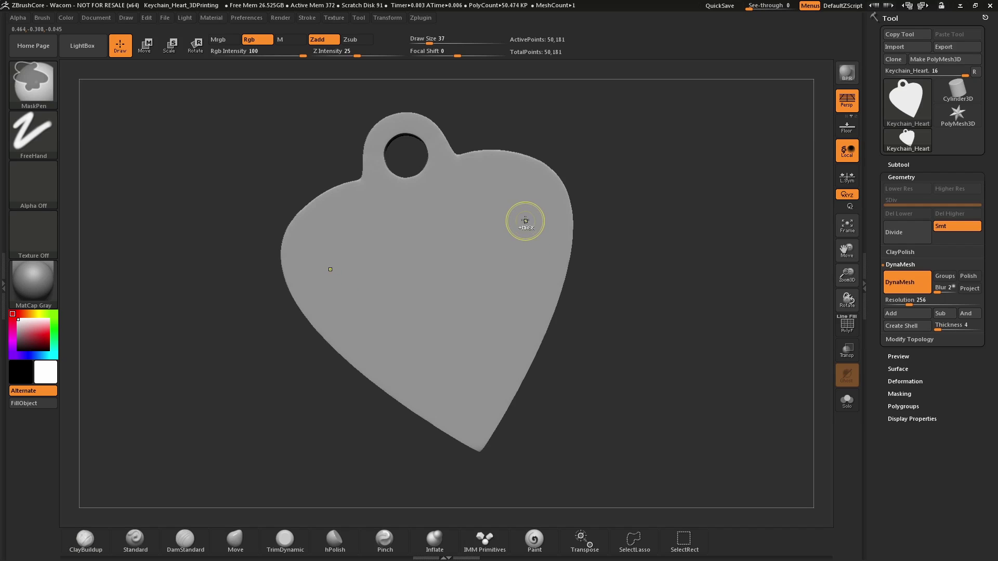
pyautogui.press('ctrl')
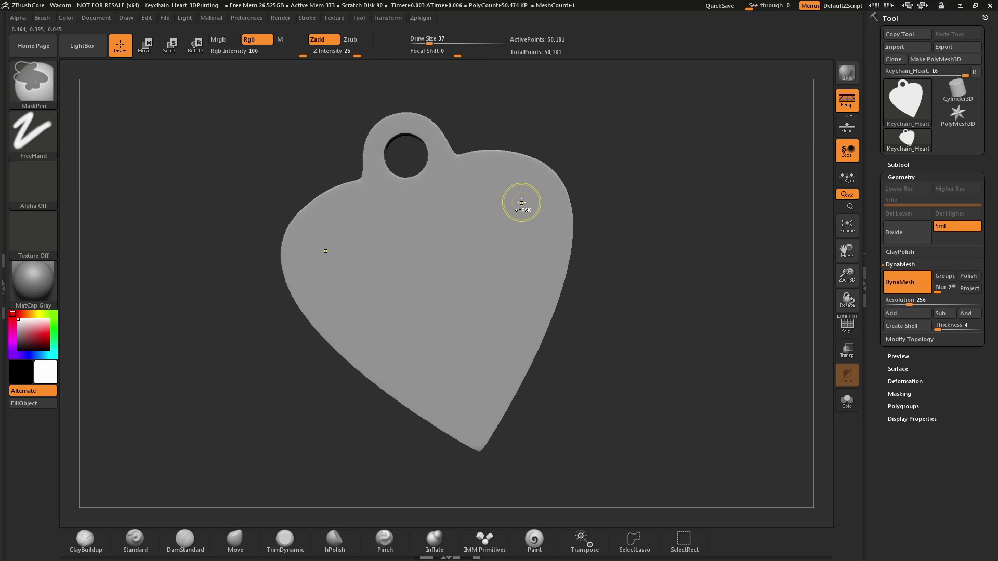
pyautogui.keyDown('ctrl'); pyautogui.moveTo(522, 201); pyautogui.dragTo(531, 229); pyautogui.keyUp('ctrl')
pyautogui.press('ctrl')
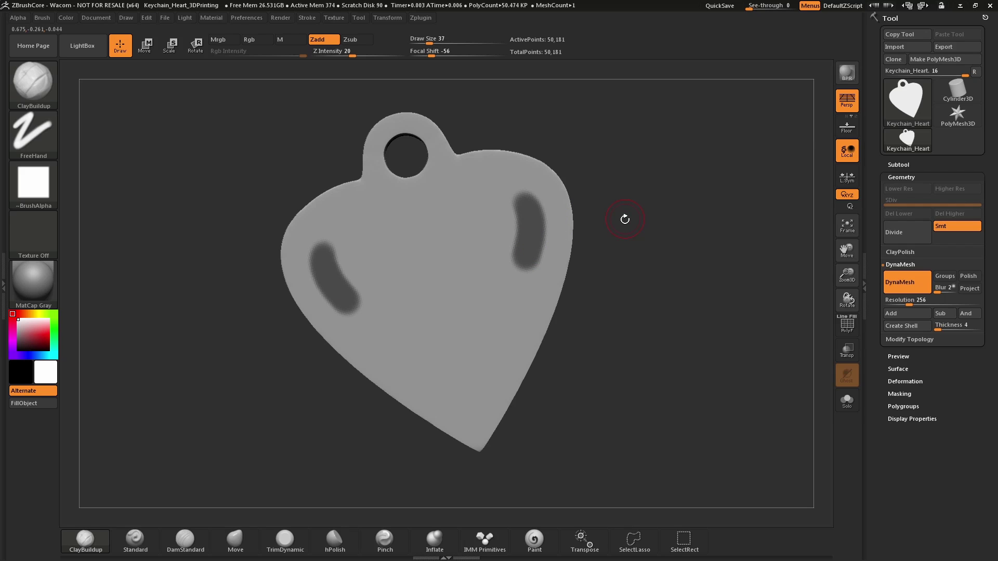
pyautogui.moveTo(625, 219); pyautogui.dragTo(623, 218)
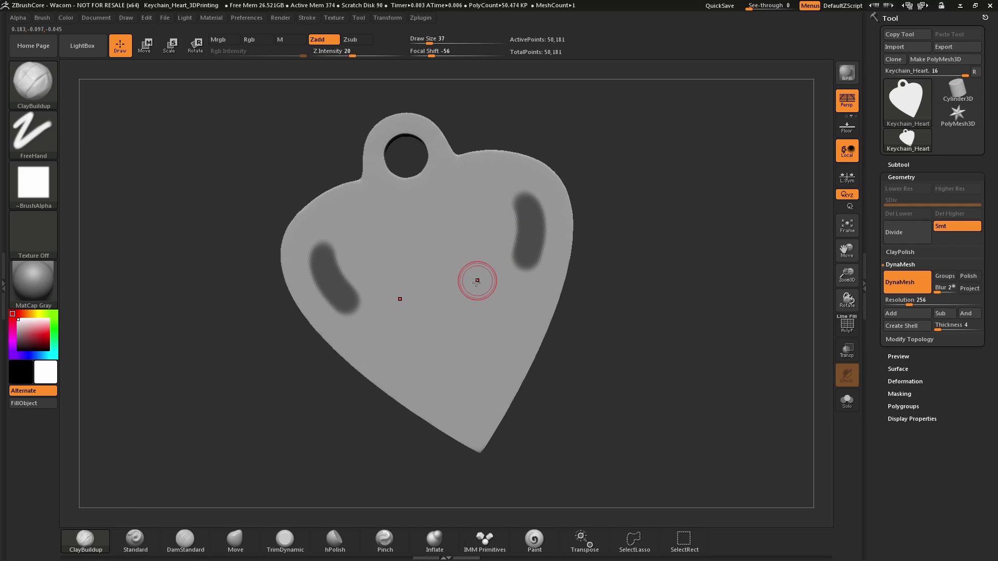
# Sculpt mirrored ClayBuildup strokes across and around the masked areas, smoothing the raised clay.
pyautogui.moveTo(477, 284); pyautogui.dragTo(491, 267)
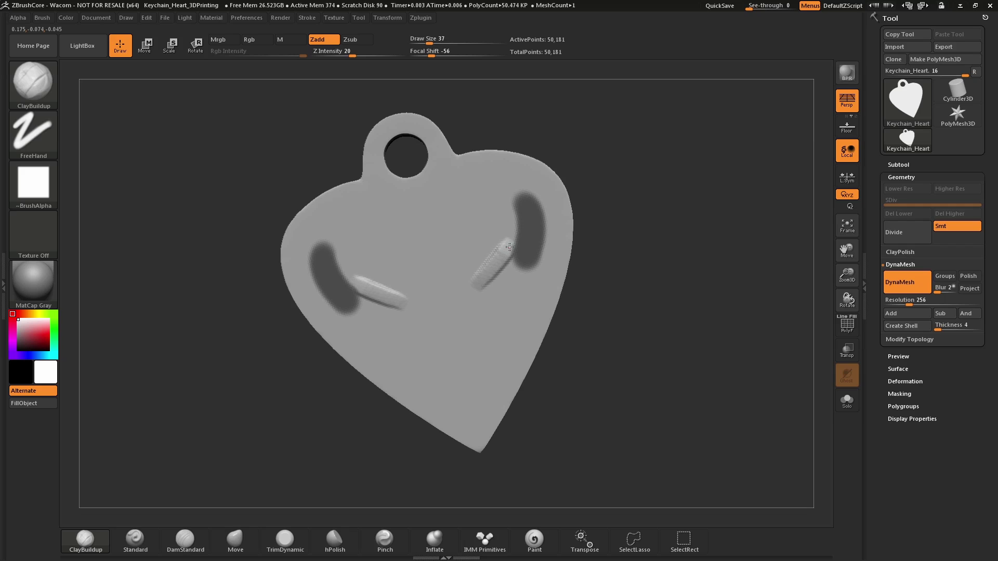
pyautogui.moveTo(579, 199)
pyautogui.mouseDown()
pyautogui.moveTo(616, 172)
pyautogui.moveTo(623, 254)
pyautogui.moveTo(618, 203)
pyautogui.moveTo(617, 237)
pyautogui.moveTo(608, 219)
pyautogui.mouseUp()
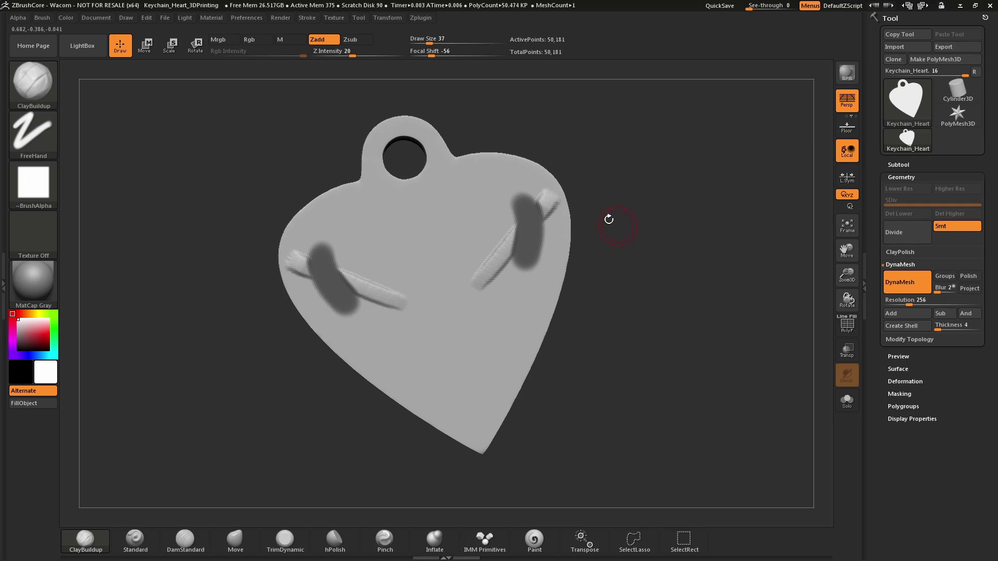
pyautogui.moveTo(514, 240)
pyautogui.mouseDown()
pyautogui.moveTo(521, 280)
pyautogui.moveTo(548, 247)
pyautogui.moveTo(528, 217)
pyautogui.mouseUp()
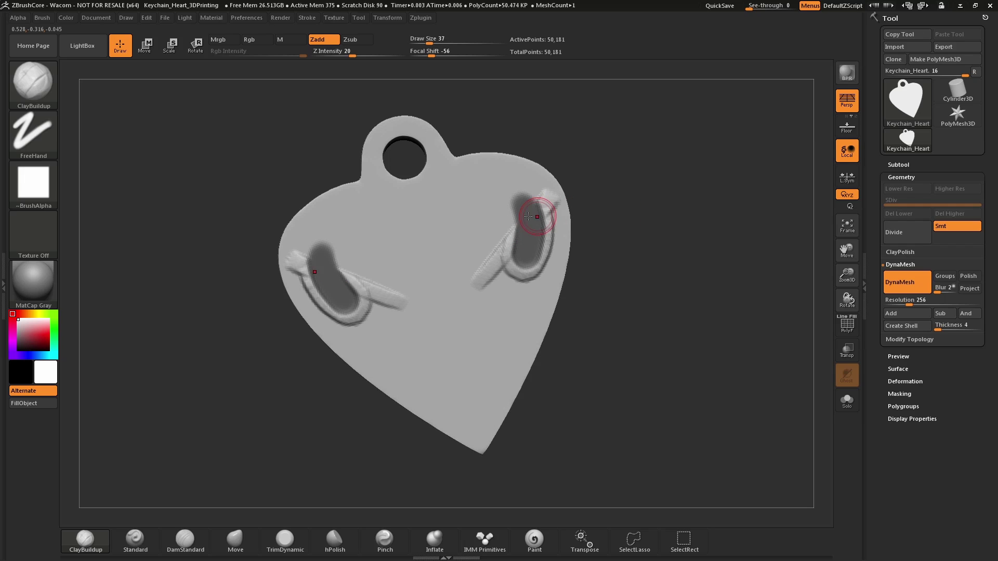
pyautogui.moveTo(673, 217)
pyautogui.mouseDown()
pyautogui.moveTo(688, 211)
pyautogui.moveTo(664, 213)
pyautogui.mouseUp()
pyautogui.moveTo(511, 239)
pyautogui.mouseDown()
pyautogui.moveTo(521, 275)
pyautogui.moveTo(547, 250)
pyautogui.mouseUp()
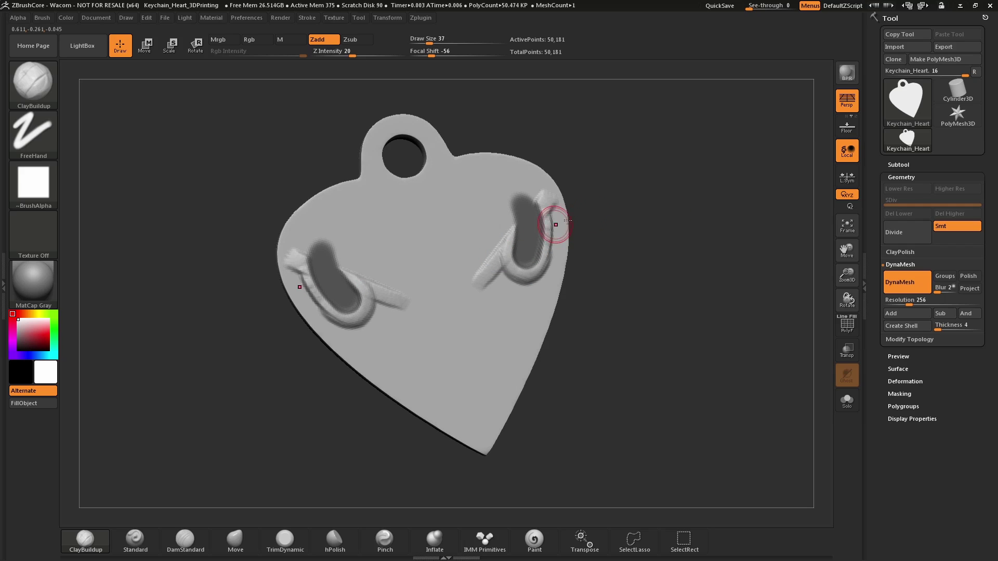
# Undo the ClayBuildup strokes around the masked areas and clear the mask from the heart.
pyautogui.moveTo(651, 195); pyautogui.dragTo(642, 198)
pyautogui.hotkey('ctrl', 'z')
pyautogui.hotkey('ctrl', 'z')
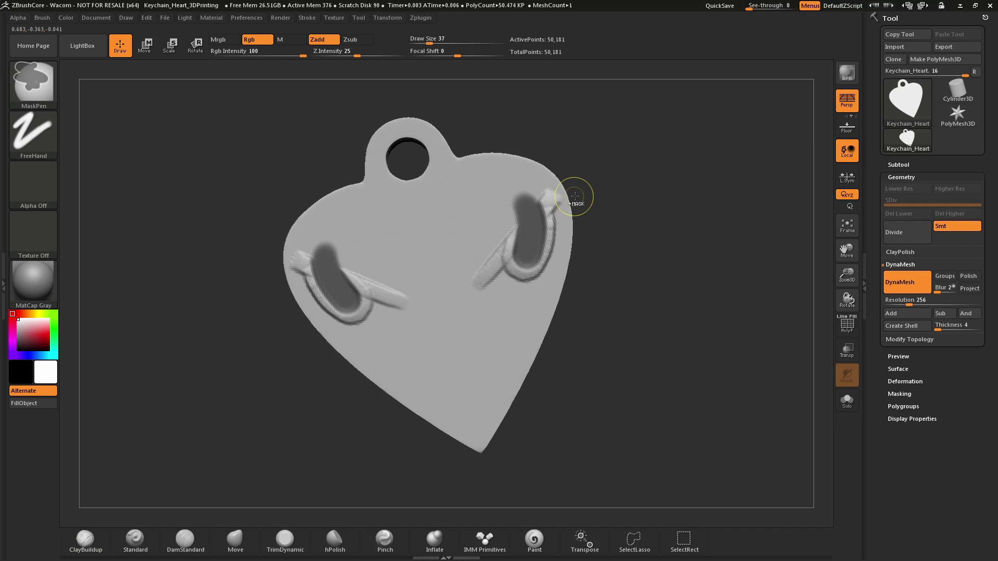
pyautogui.hotkey('ctrl', 'z')
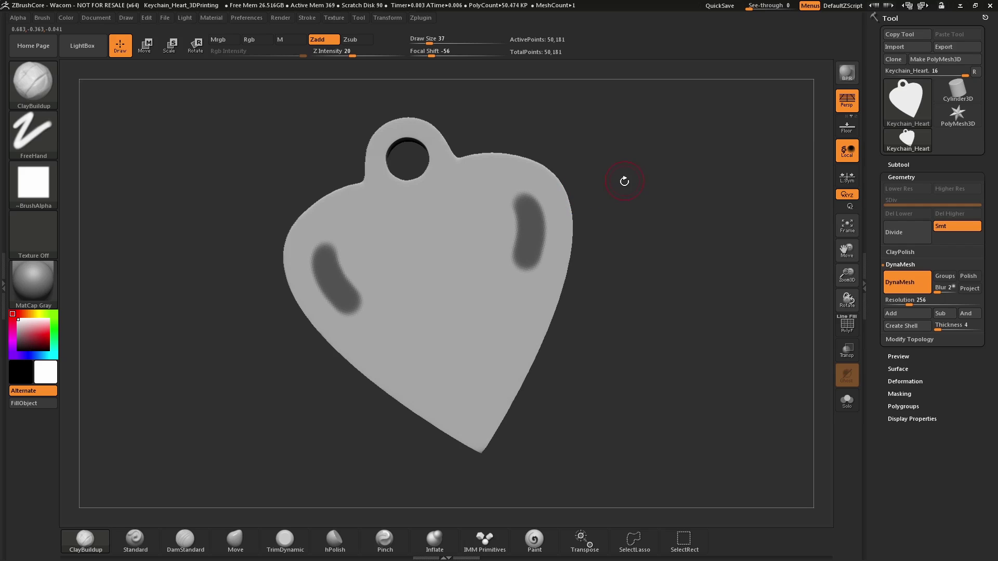
pyautogui.moveTo(625, 186); pyautogui.dragTo(627, 187)
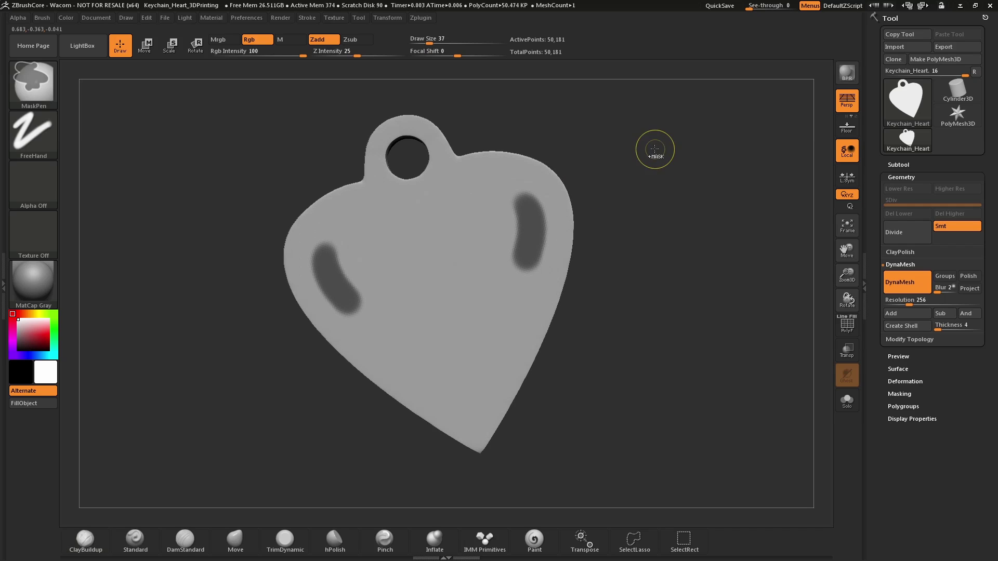
pyautogui.moveTo(647, 125)
pyautogui.keyDown('ctrl'); pyautogui.mouseDown()
pyautogui.moveTo(682, 196)
pyautogui.moveTo(736, 193)
pyautogui.moveTo(735, 201)
pyautogui.mouseUp(); pyautogui.keyUp('ctrl')
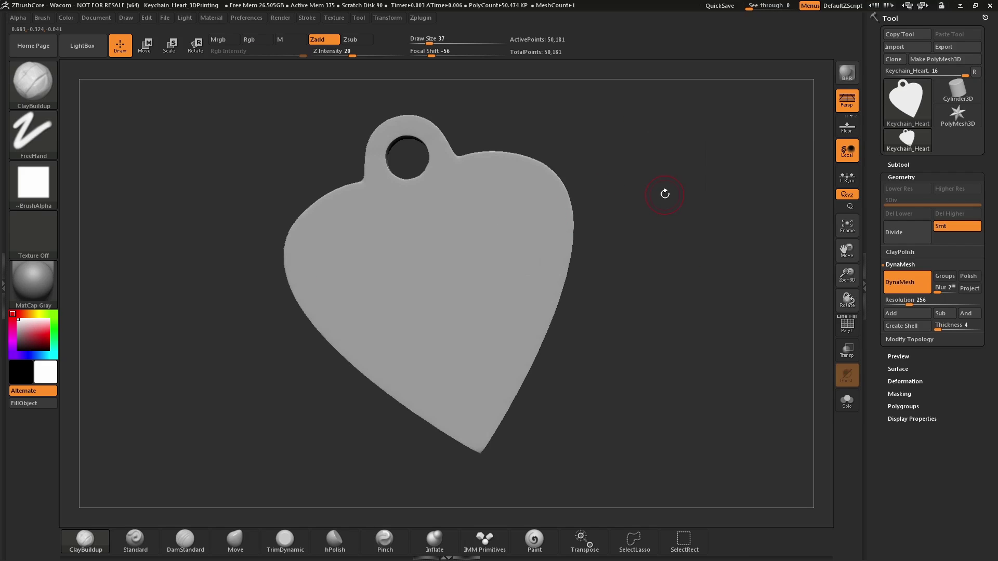
# Paint a mirrored two-lobed mask on the heart, invert it and invert it back.
pyautogui.keyDown('ctrl'); pyautogui.moveTo(513, 216); pyautogui.dragTo(536, 232); pyautogui.keyUp('ctrl')
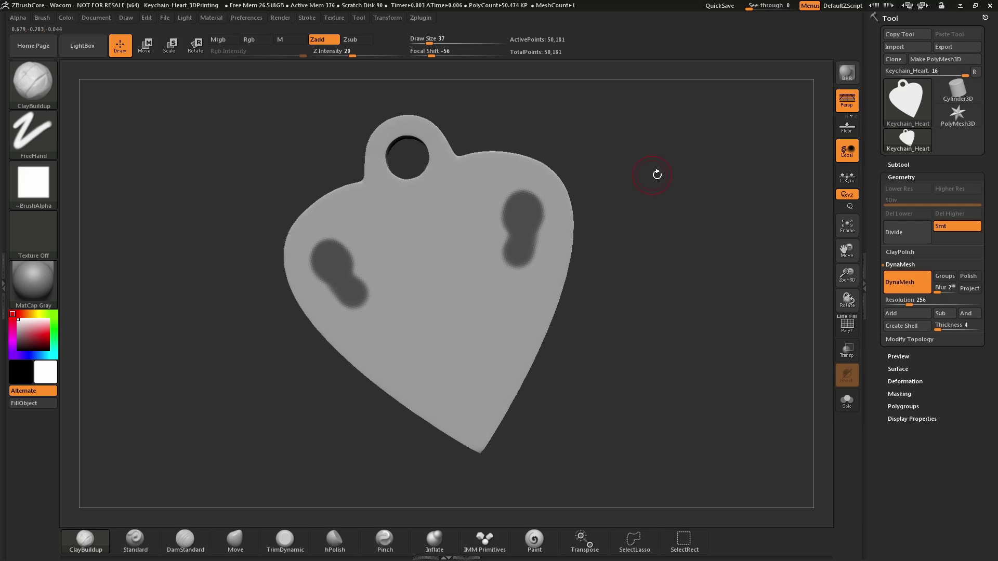
pyautogui.keyDown('ctrl'); pyautogui.click(662, 161); pyautogui.keyUp('ctrl')
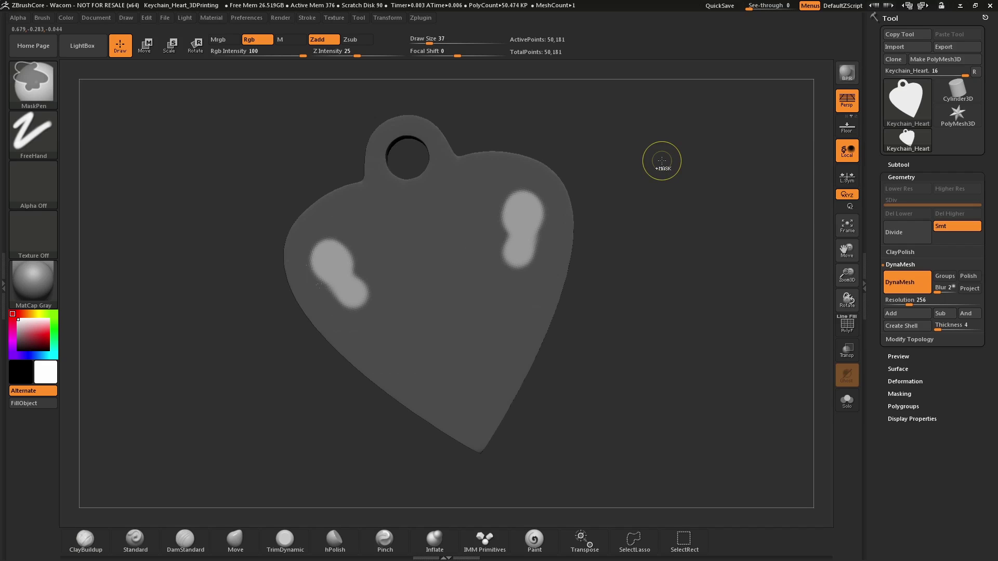
pyautogui.keyDown('ctrl'); pyautogui.click(663, 161); pyautogui.keyUp('ctrl')
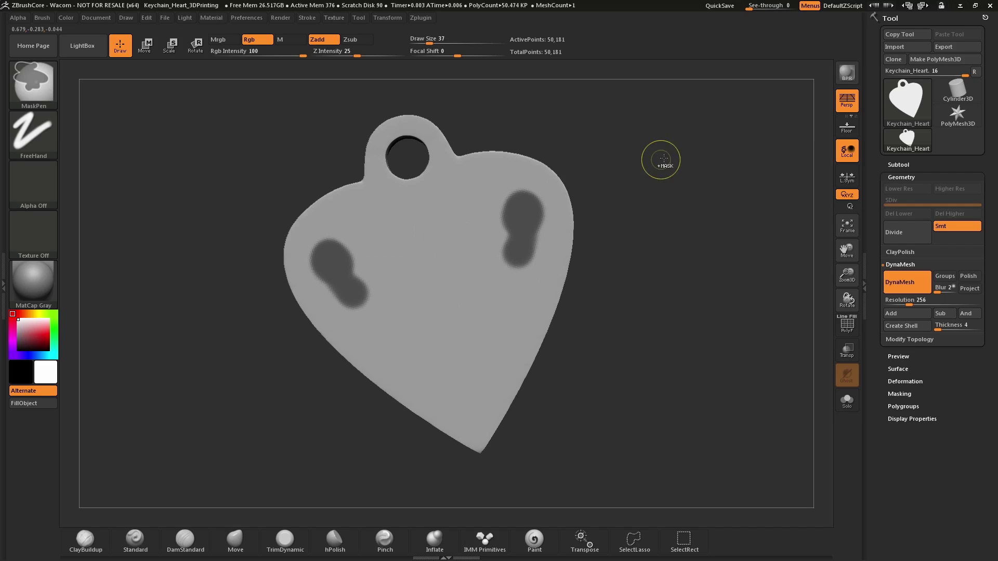
# Clear the two-lobed mask, paint a curved mirrored mask in its place and clear that one too.
pyautogui.keyDown('ctrl'); pyautogui.moveTo(664, 169); pyautogui.dragTo(649, 221); pyautogui.keyUp('ctrl')
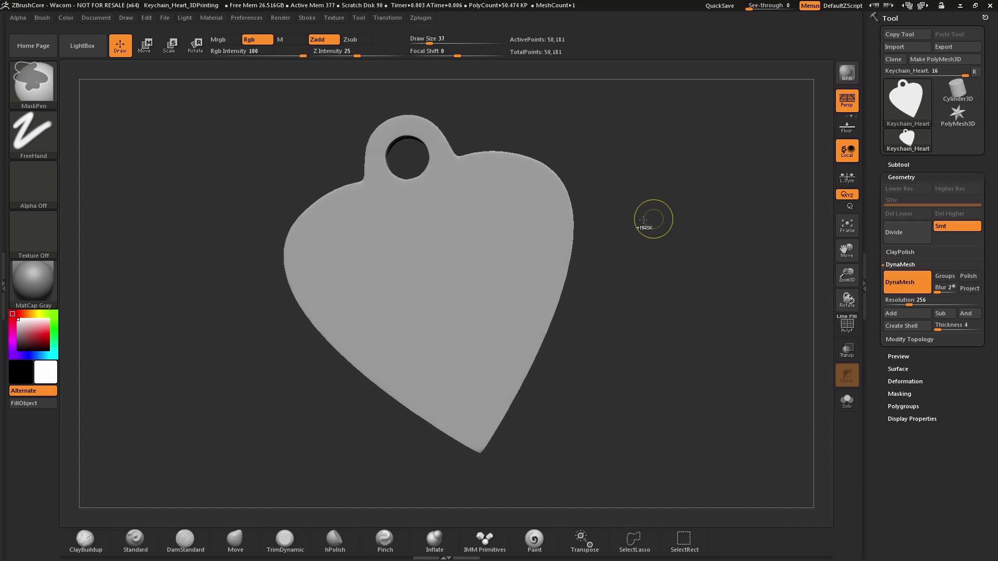
pyautogui.moveTo(509, 196)
pyautogui.keyDown('ctrl'); pyautogui.mouseDown()
pyautogui.moveTo(527, 250)
pyautogui.moveTo(512, 190)
pyautogui.mouseUp(); pyautogui.keyUp('ctrl')
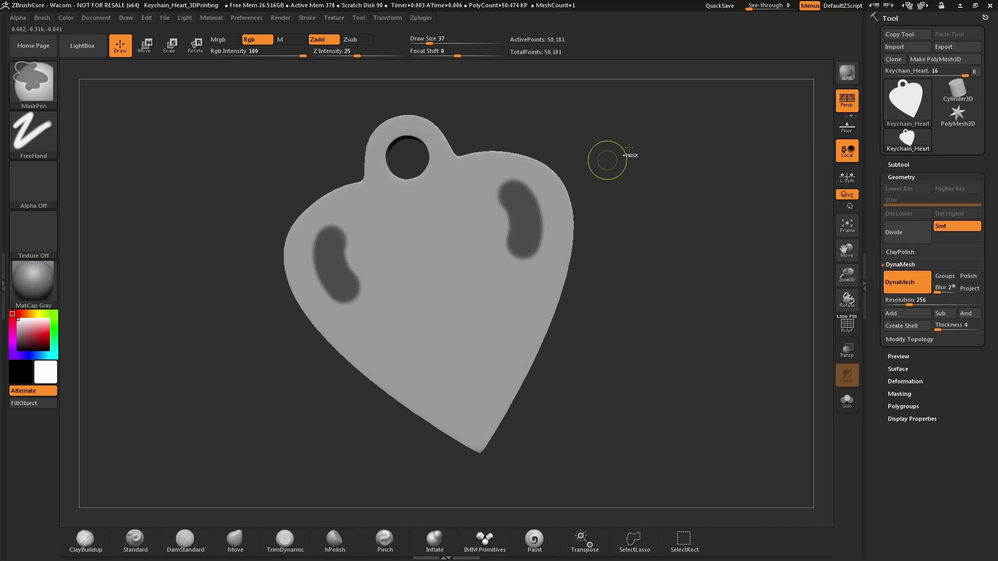
pyautogui.moveTo(656, 121)
pyautogui.keyDown('ctrl'); pyautogui.mouseDown()
pyautogui.moveTo(749, 221)
pyautogui.moveTo(756, 199)
pyautogui.mouseUp(); pyautogui.keyUp('ctrl')
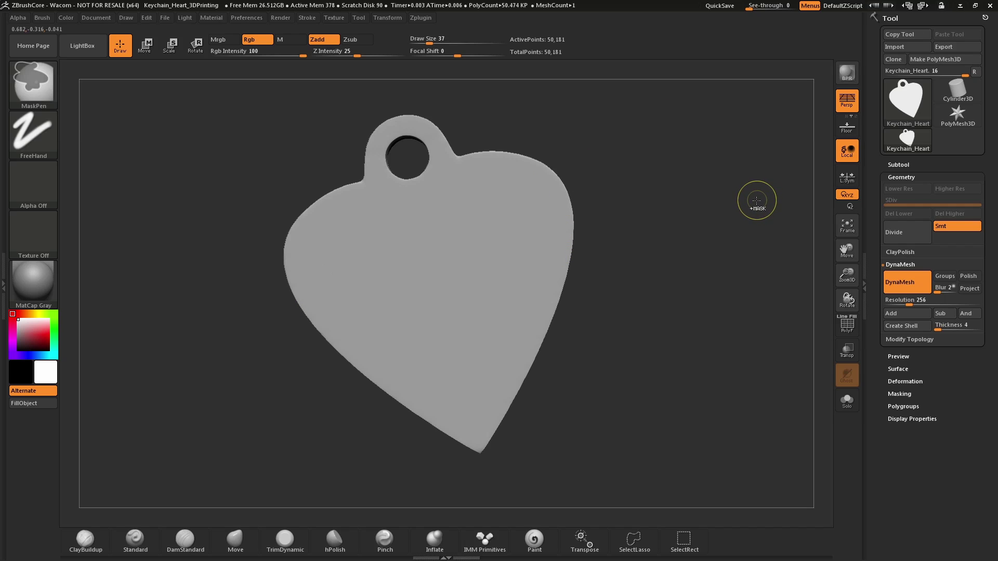
# Paint a short curved mirrored mask on the heart's two lobes and invert it repeatedly, leaving only the strokes unmasked.
pyautogui.keyDown('ctrl'); pyautogui.moveTo(523, 195); pyautogui.dragTo(537, 252); pyautogui.keyUp('ctrl')
pyautogui.keyDown('ctrl'); pyautogui.click(666, 172); pyautogui.keyUp('ctrl')
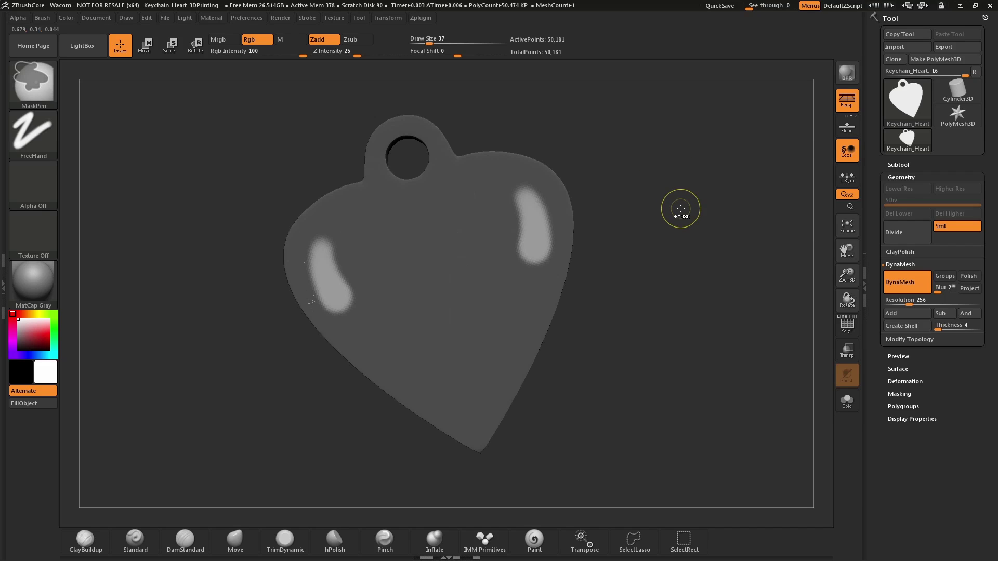
pyautogui.keyDown('ctrl'); pyautogui.click(676, 180); pyautogui.keyUp('ctrl')
pyautogui.keyDown('ctrl'); pyautogui.click(678, 189); pyautogui.keyUp('ctrl')
pyautogui.keyDown('ctrl'); pyautogui.click(678, 189); pyautogui.keyUp('ctrl')
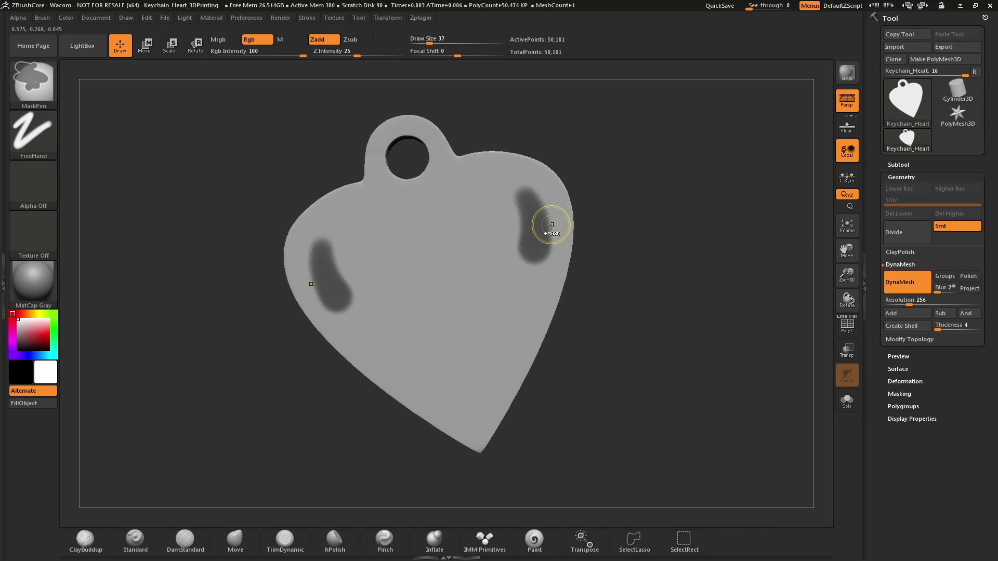
pyautogui.keyDown('ctrl'); pyautogui.click(636, 181); pyautogui.keyUp('ctrl')
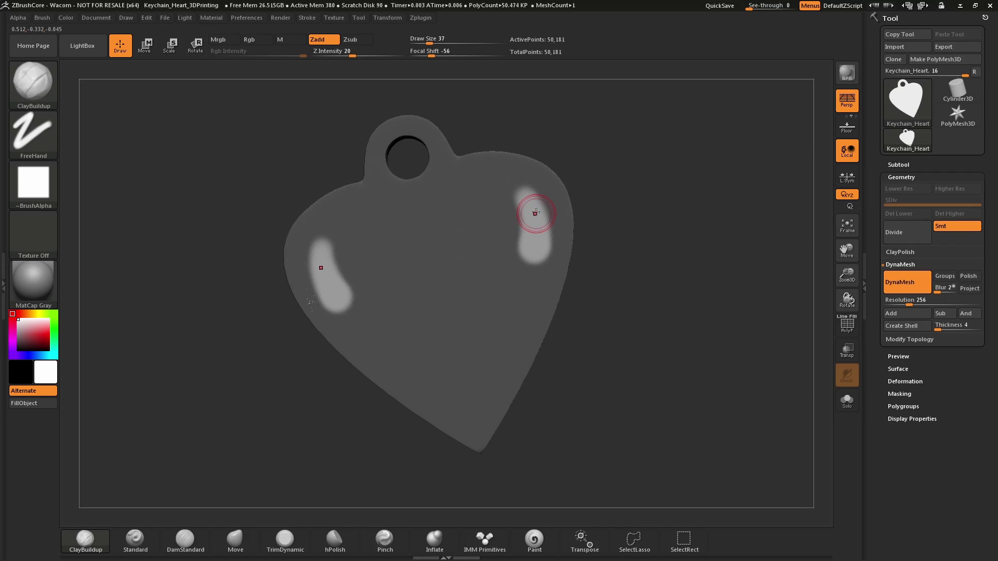
# Sculpt mirrored ClayBuildup strokes inside the two unmasked areas, undo them and clear the mask.
pyautogui.moveTo(525, 204)
pyautogui.mouseDown()
pyautogui.moveTo(535, 254)
pyautogui.moveTo(532, 213)
pyautogui.mouseUp()
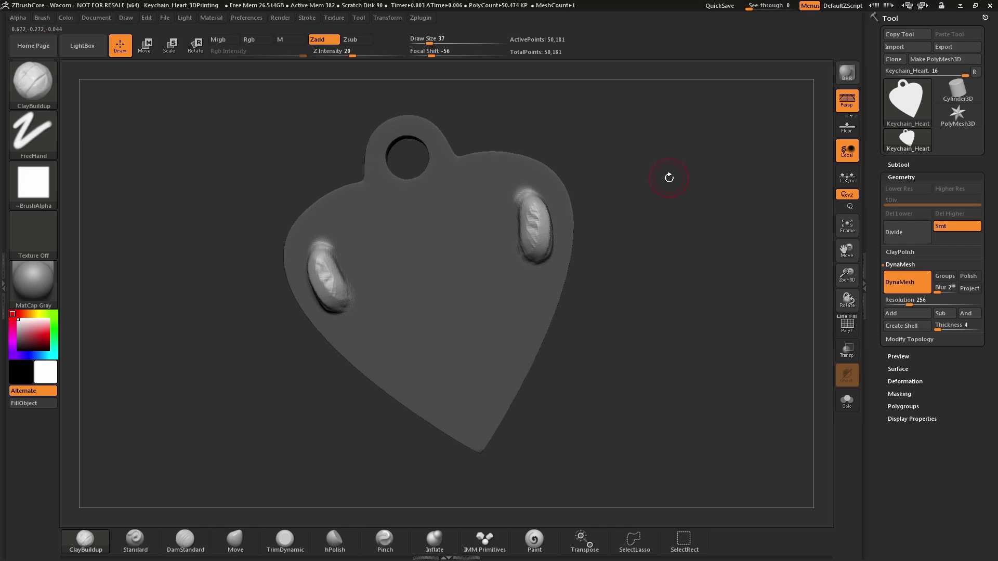
pyautogui.keyDown('ctrl'); pyautogui.moveTo(669, 177); pyautogui.dragTo(666, 198); pyautogui.keyUp('ctrl')
pyautogui.hotkey('ctrl', 'z')
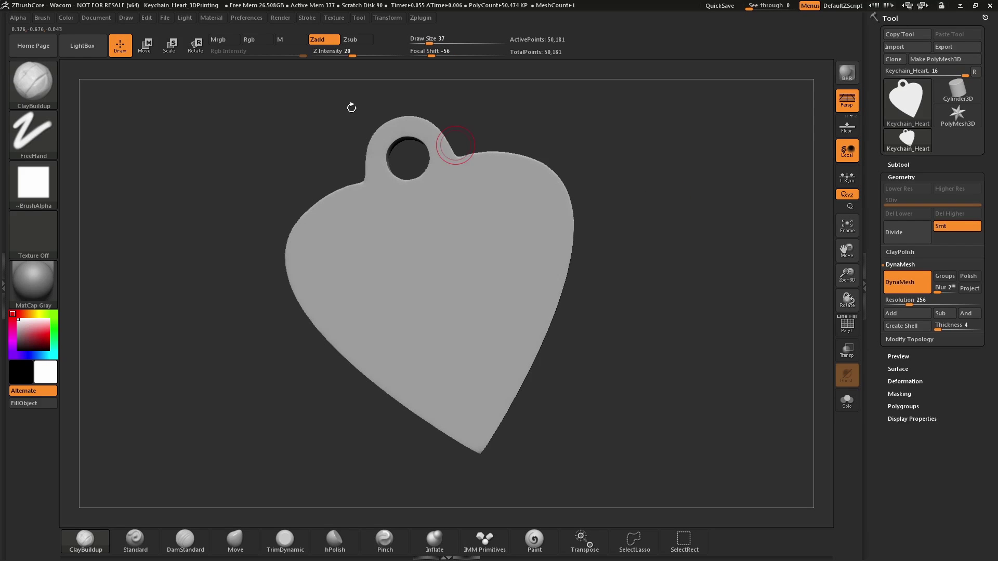
# Reload the Keychain_Heart_3DPrinting.ZPR project from LightBox, replacing the current model.
pyautogui.click(83, 47)
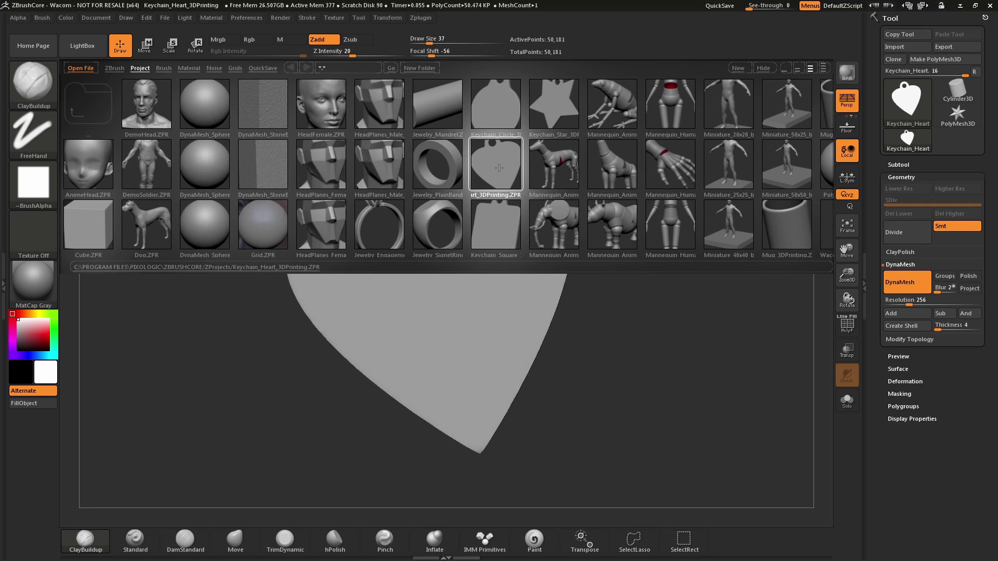
pyautogui.doubleClick(499, 168)
pyautogui.click(534, 311)
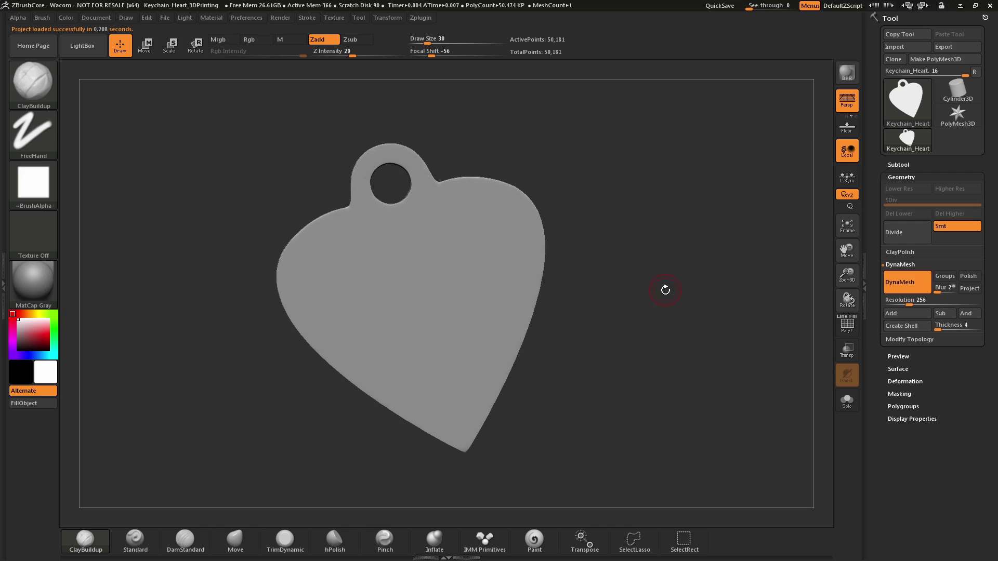
# Sculpt mirrored curled ClayBuildup ridges along the heart's outer lobes, ending in inward hooks.
pyautogui.moveTo(665, 290)
pyautogui.mouseDown()
pyautogui.moveTo(663, 265)
pyautogui.moveTo(654, 289)
pyautogui.moveTo(663, 291)
pyautogui.mouseUp()
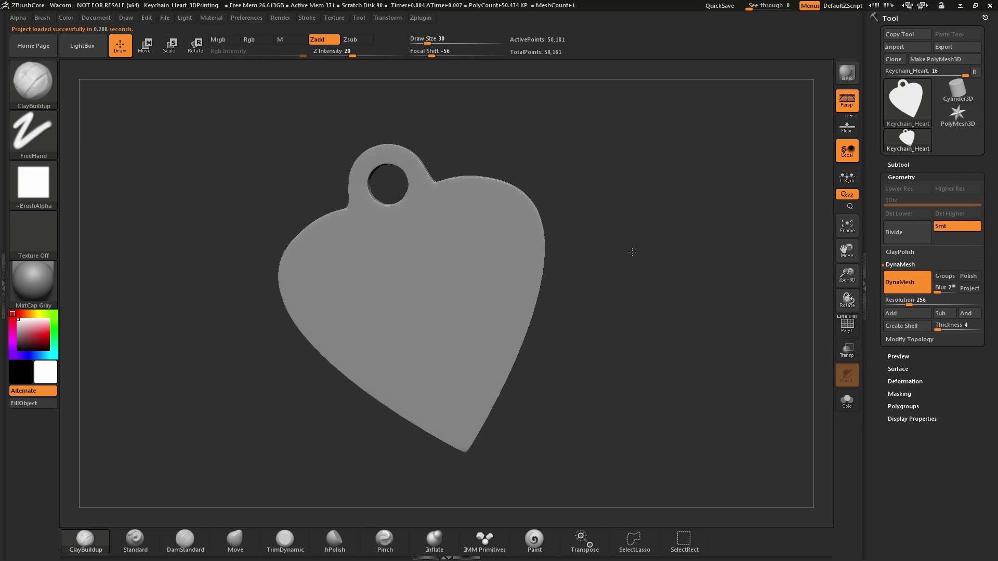
pyautogui.moveTo(632, 252); pyautogui.dragTo(549, 300)
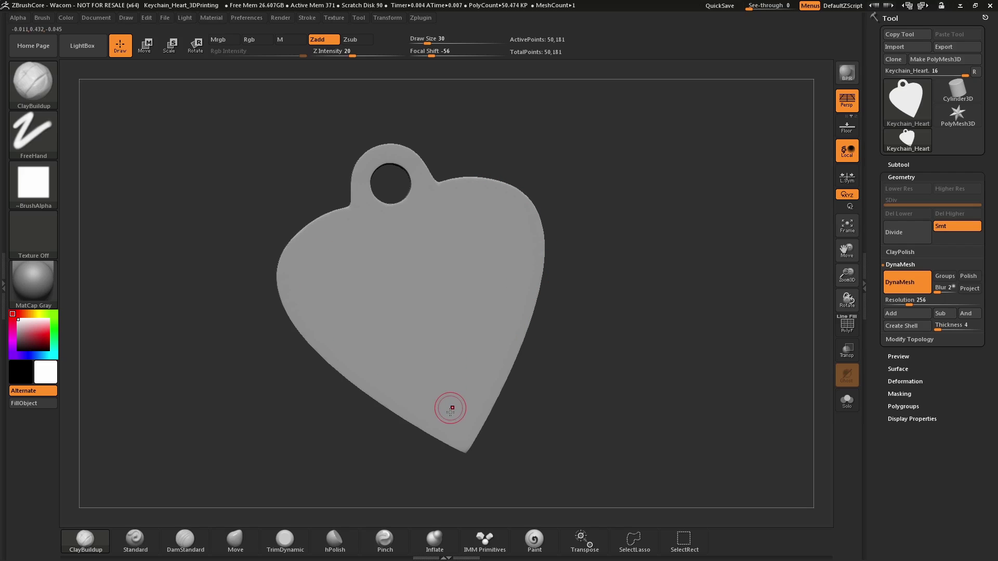
pyautogui.moveTo(457, 427); pyautogui.dragTo(466, 336, button='right')
pyautogui.moveTo(625, 269); pyautogui.dragTo(618, 265)
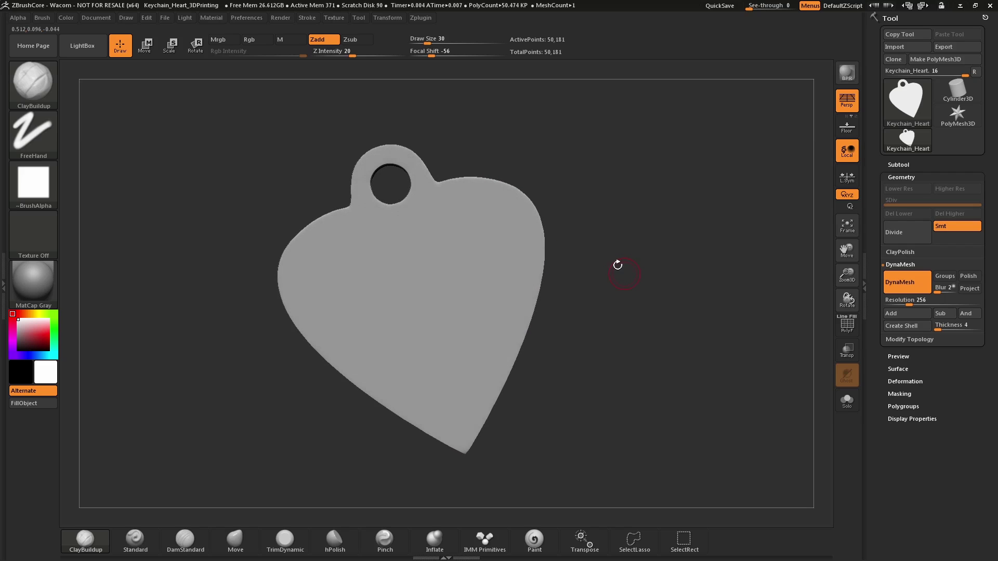
pyautogui.moveTo(580, 160); pyautogui.dragTo(527, 193)
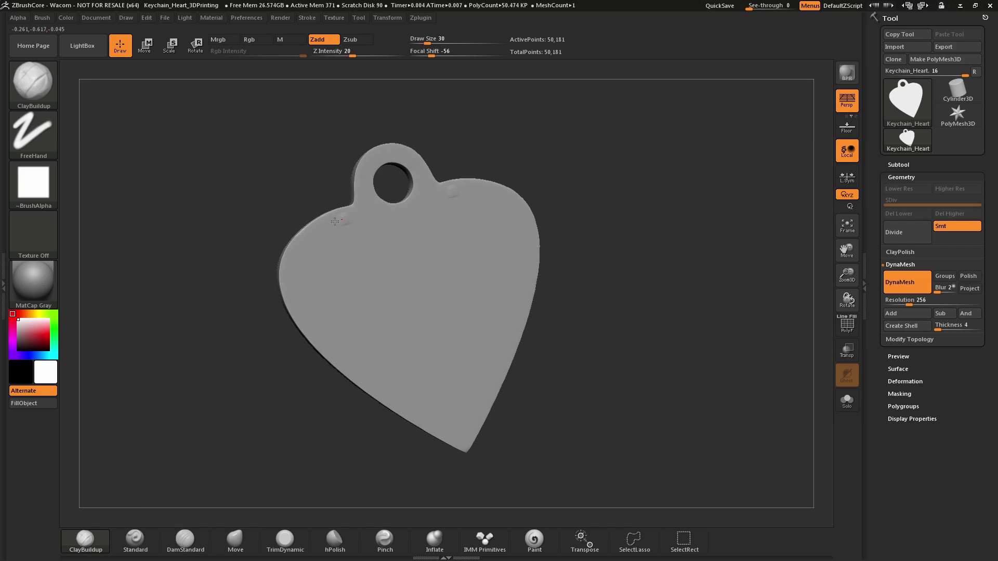
pyautogui.moveTo(334, 222)
pyautogui.mouseDown()
pyautogui.moveTo(312, 256)
pyautogui.moveTo(316, 296)
pyautogui.moveTo(343, 340)
pyautogui.moveTo(365, 345)
pyautogui.moveTo(361, 329)
pyautogui.moveTo(312, 325)
pyautogui.moveTo(303, 276)
pyautogui.moveTo(314, 239)
pyautogui.moveTo(352, 222)
pyautogui.moveTo(294, 289)
pyautogui.moveTo(323, 338)
pyautogui.moveTo(365, 328)
pyautogui.mouseUp()
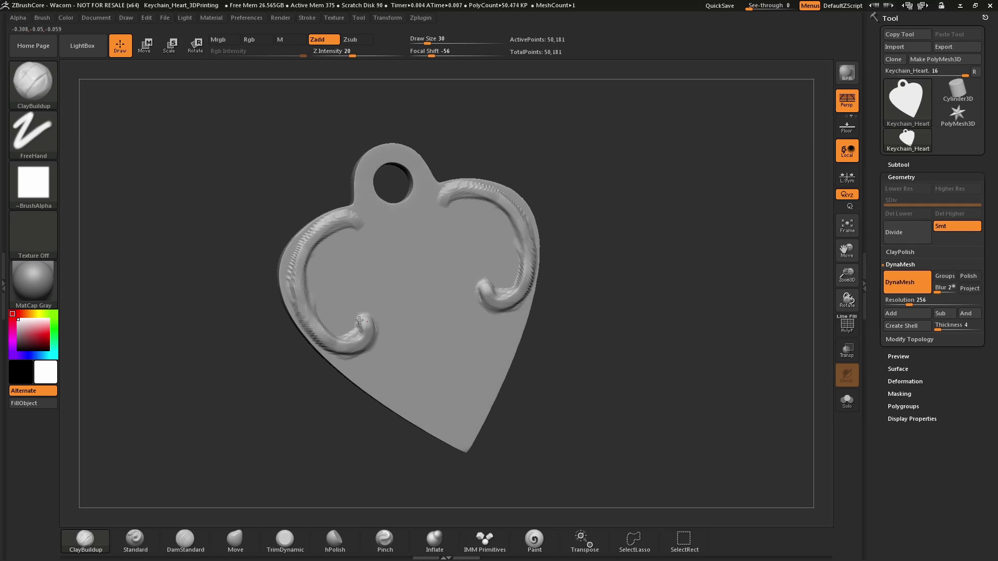
pyautogui.moveTo(644, 182)
pyautogui.mouseDown()
pyautogui.moveTo(633, 180)
pyautogui.moveTo(607, 205)
pyautogui.moveTo(644, 205)
pyautogui.mouseUp()
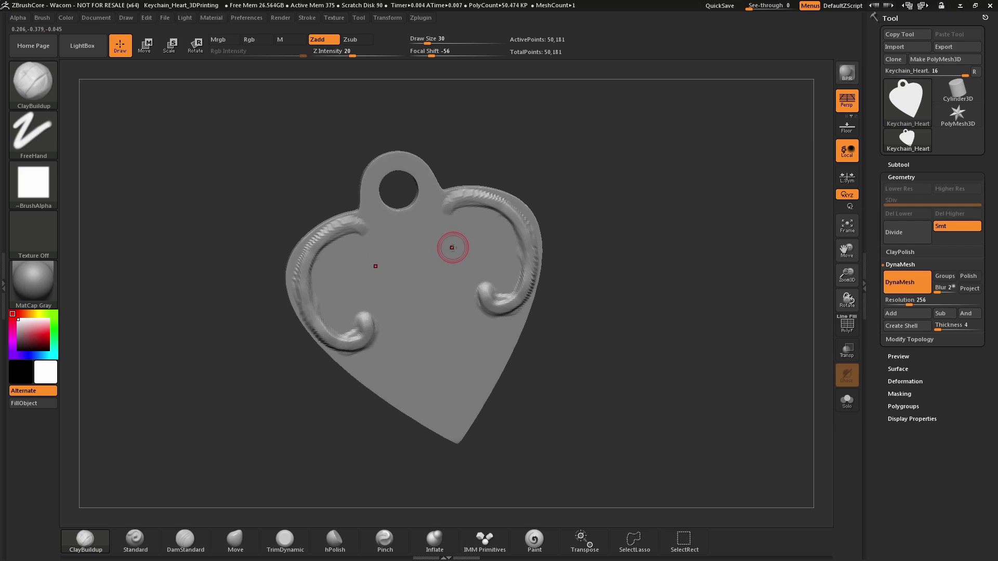
# Set the draw size to 97, sculpt broad mirrored ClayBuildup strokes across the heart's centre and inspect its back.
pyautogui.press('s')
pyautogui.moveTo(457, 245); pyautogui.dragTo(469, 244)
pyautogui.keyDown('alt'); pyautogui.moveTo(612, 210); pyautogui.dragTo(559, 207); pyautogui.keyUp('alt')
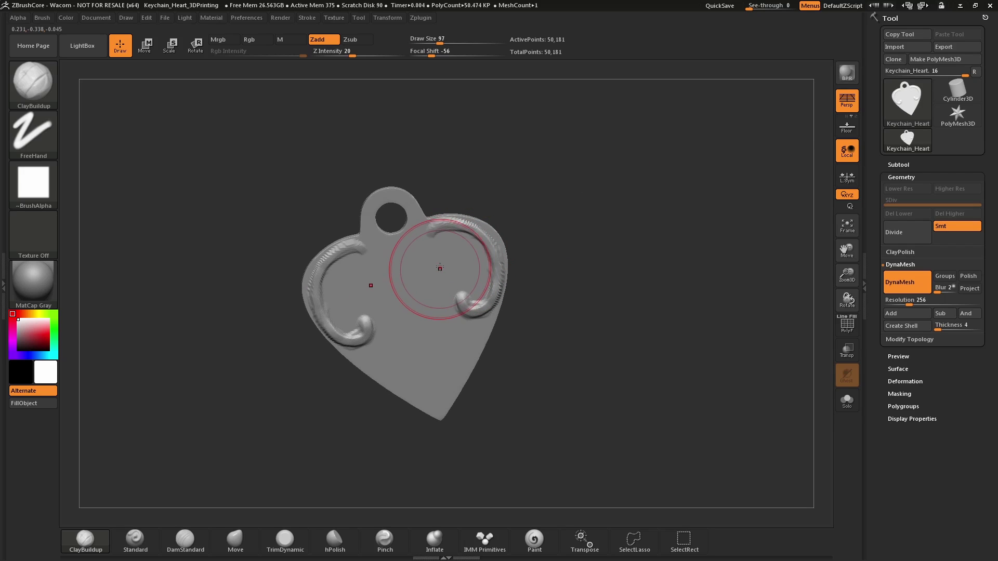
pyautogui.moveTo(441, 266)
pyautogui.mouseDown()
pyautogui.moveTo(427, 317)
pyautogui.moveTo(448, 261)
pyautogui.mouseUp()
pyautogui.moveTo(604, 229)
pyautogui.mouseDown()
pyautogui.moveTo(541, 240)
pyautogui.moveTo(551, 265)
pyautogui.moveTo(572, 229)
pyautogui.moveTo(640, 210)
pyautogui.moveTo(628, 232)
pyautogui.moveTo(645, 224)
pyautogui.moveTo(584, 223)
pyautogui.mouseUp()
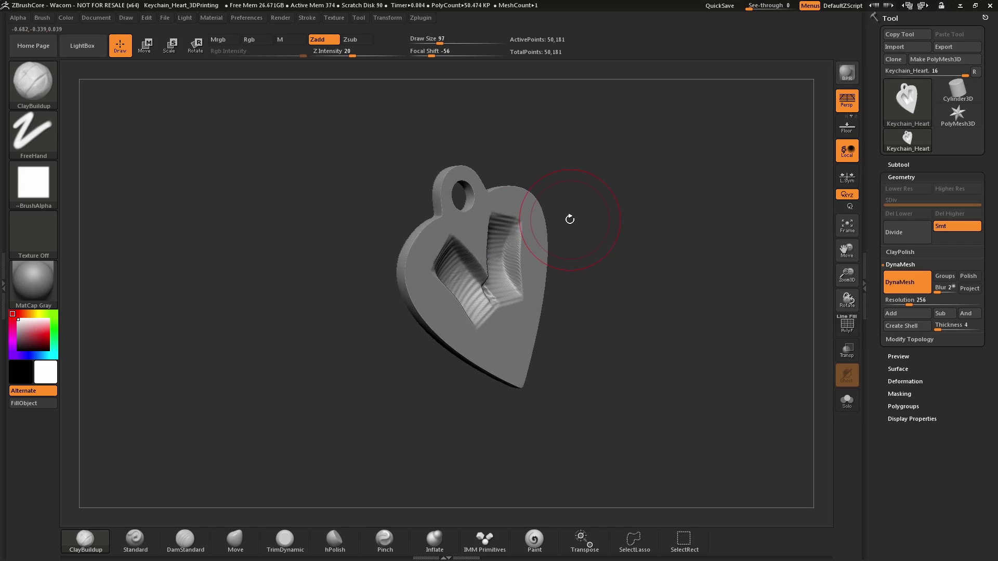
pyautogui.moveTo(571, 216); pyautogui.dragTo(583, 185)
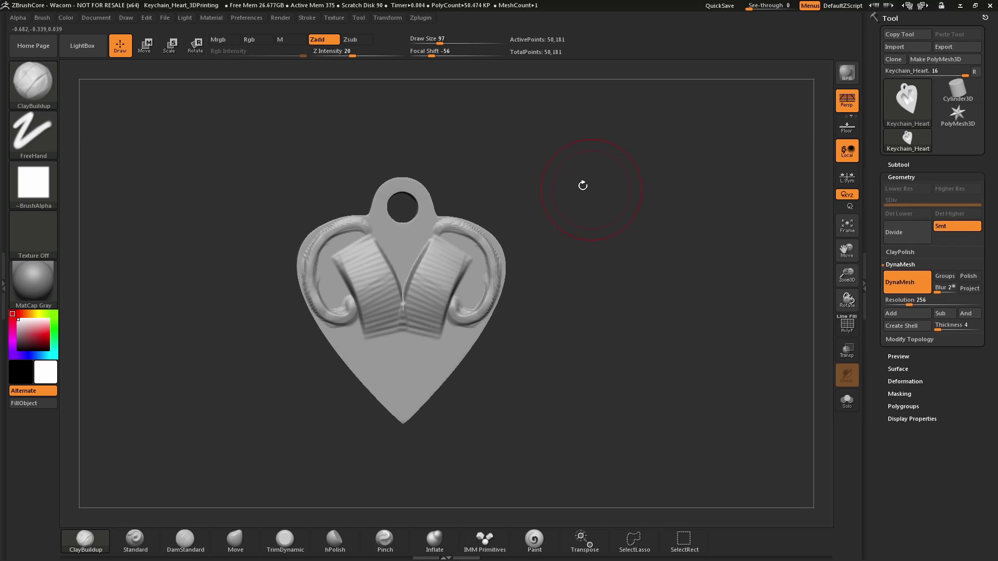
# Turn on BackfaceMask in the ClayBuildup brush's auto masking settings.
pyautogui.click(42, 19)
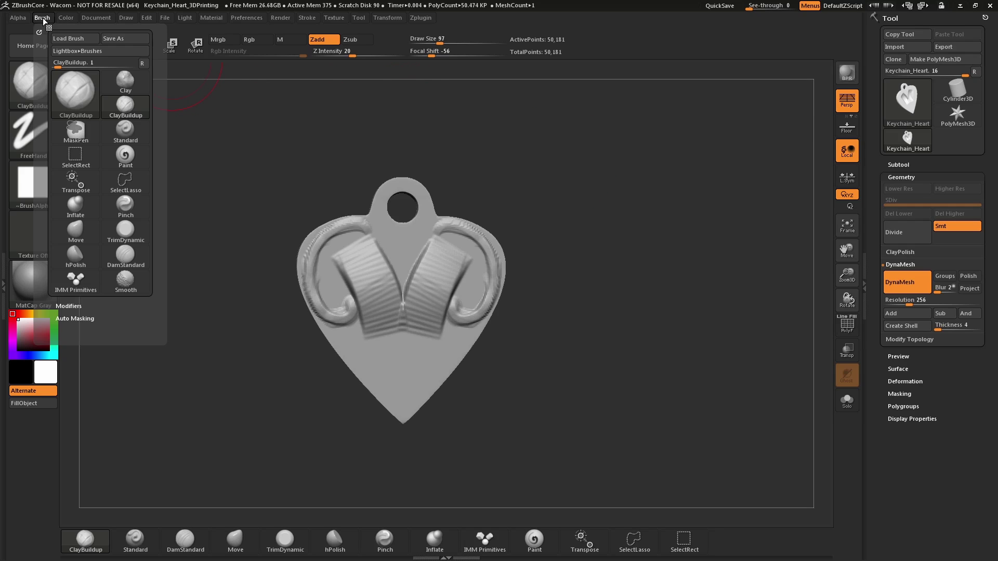
pyautogui.click(106, 319)
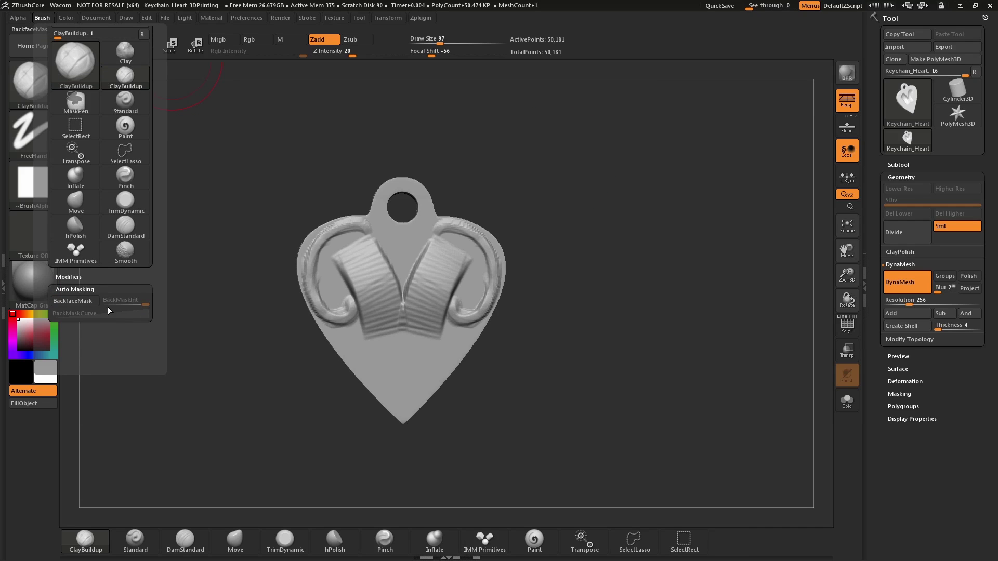
pyautogui.click(82, 304)
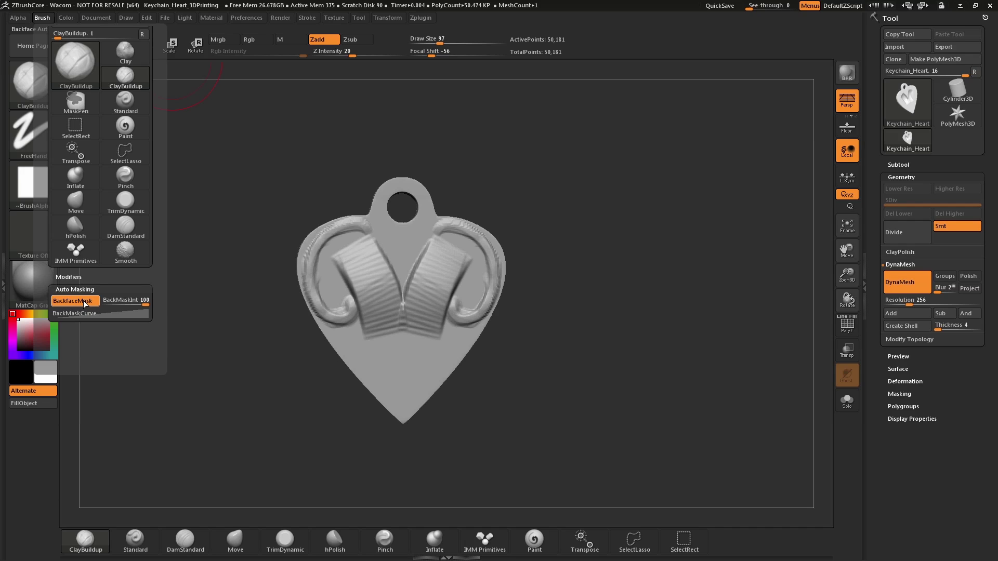
# Sculpt more broad mirrored strokes over the heart's centre with backface masking on and check the back of the model.
pyautogui.moveTo(420, 352)
pyautogui.mouseDown()
pyautogui.moveTo(445, 310)
pyautogui.moveTo(418, 344)
pyautogui.mouseUp()
pyautogui.moveTo(574, 246)
pyautogui.mouseDown()
pyautogui.moveTo(548, 252)
pyautogui.moveTo(589, 263)
pyautogui.moveTo(535, 278)
pyautogui.moveTo(575, 268)
pyautogui.moveTo(568, 260)
pyautogui.mouseUp()
pyautogui.moveTo(535, 222)
pyautogui.mouseDown()
pyautogui.moveTo(563, 245)
pyautogui.moveTo(574, 236)
pyautogui.mouseUp()
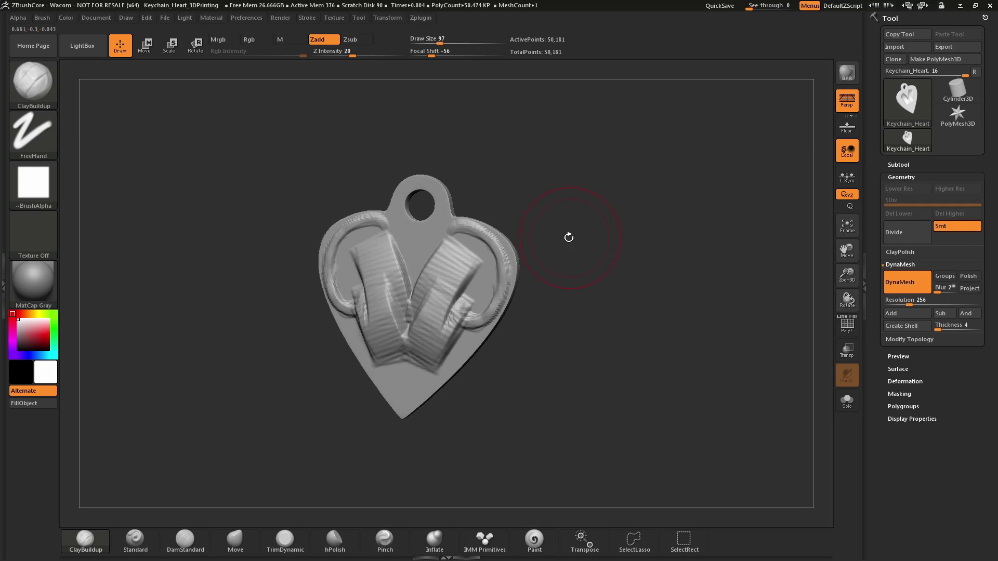
pyautogui.moveTo(550, 279)
pyautogui.mouseDown()
pyautogui.moveTo(507, 282)
pyautogui.moveTo(546, 268)
pyautogui.mouseUp()
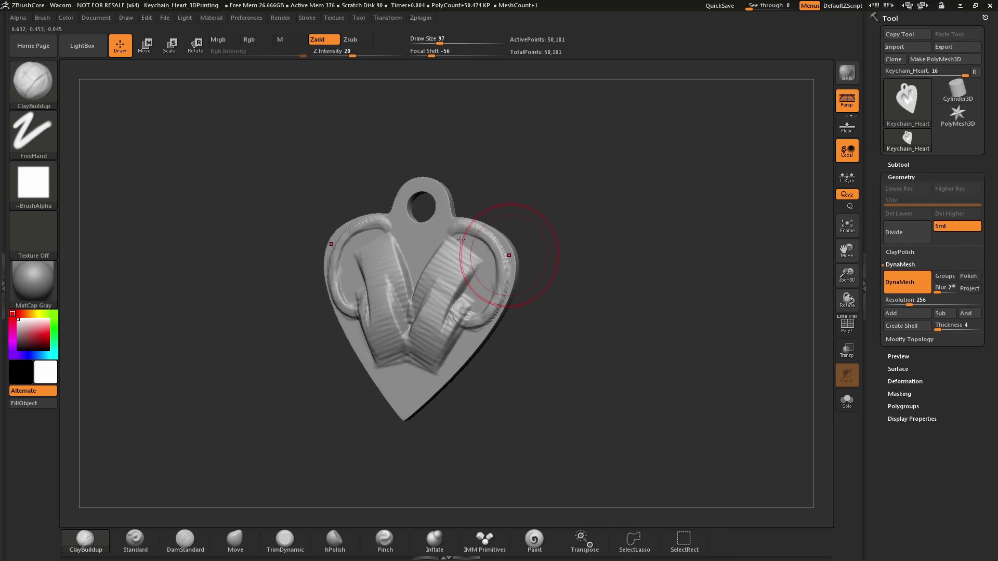
pyautogui.click(42, 17)
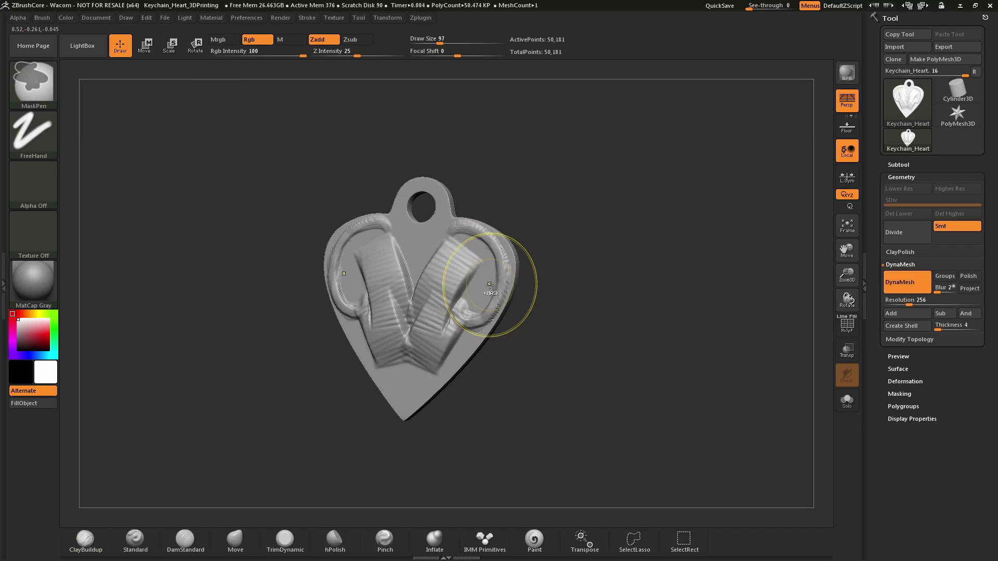
# Undo the broad ClayBuildup strokes across the heart's centre, keeping the curled ridges.
pyautogui.hotkey('ctrl', 'z')
pyautogui.hotkey('ctrl', 'z')
pyautogui.hotkey('ctrl', 'z')
# Set the draw size to 25 and thicken the inner sides of the mirrored curled ridges with ClayBuildup.
pyautogui.press('s')
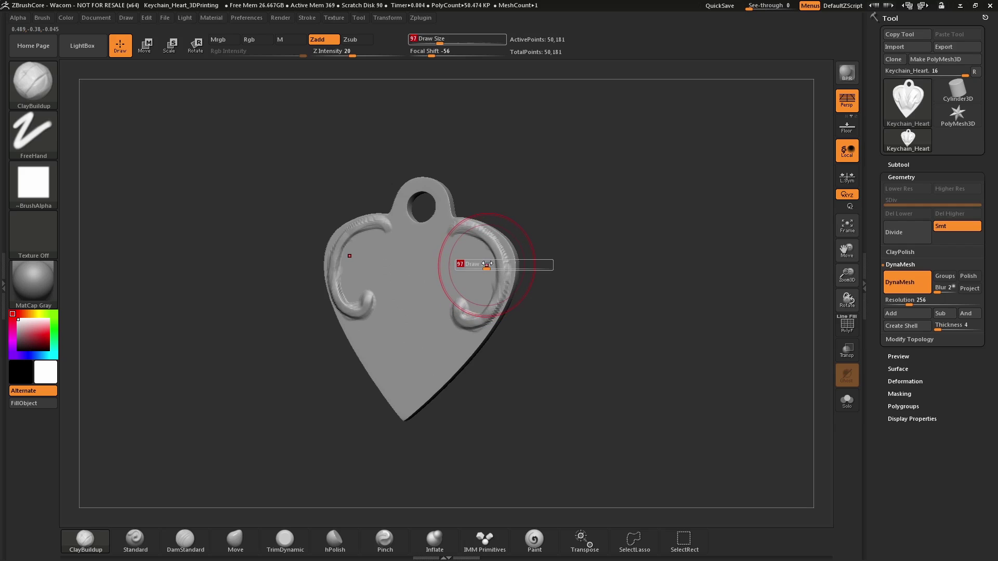
pyautogui.moveTo(486, 267); pyautogui.dragTo(470, 266)
pyautogui.moveTo(570, 207); pyautogui.dragTo(561, 179)
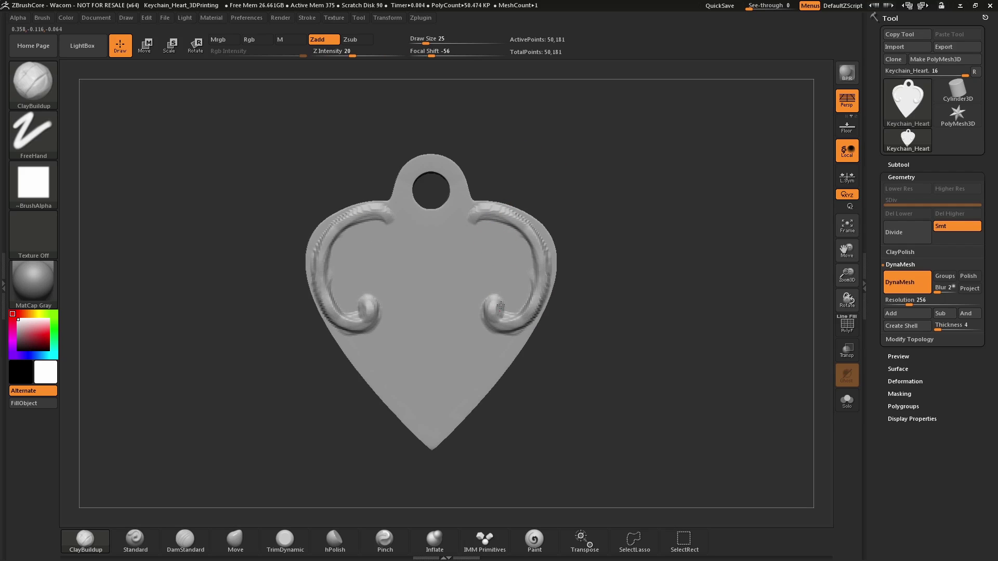
pyautogui.moveTo(526, 308); pyautogui.dragTo(540, 234)
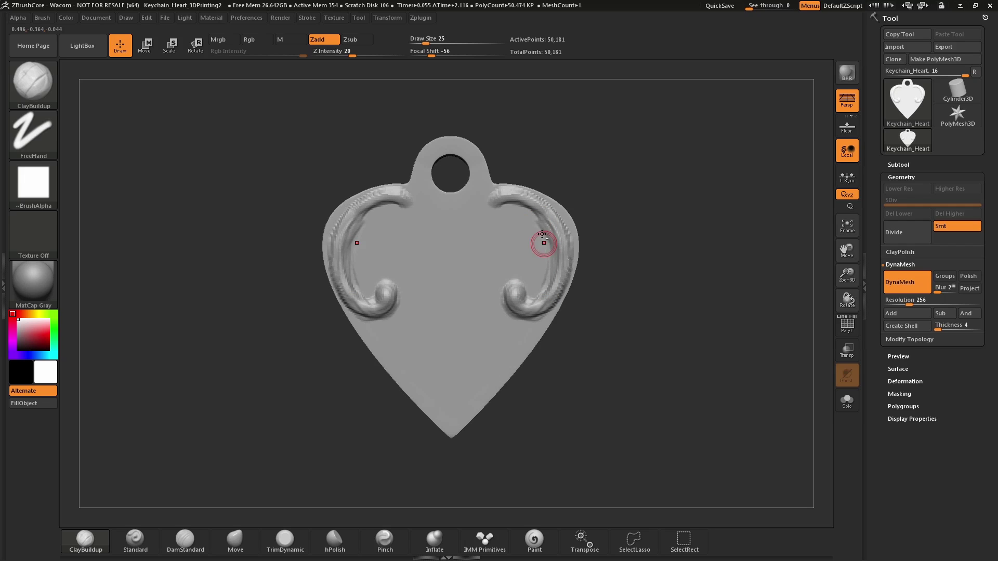
# Extend the ridges' upper ends into inward curls with ClayBuildup and smooth the ridges.
pyautogui.moveTo(634, 216); pyautogui.dragTo(544, 213)
pyautogui.moveTo(564, 257)
pyautogui.mouseDown()
pyautogui.moveTo(568, 291)
pyautogui.moveTo(558, 247)
pyautogui.moveTo(503, 220)
pyautogui.mouseUp()
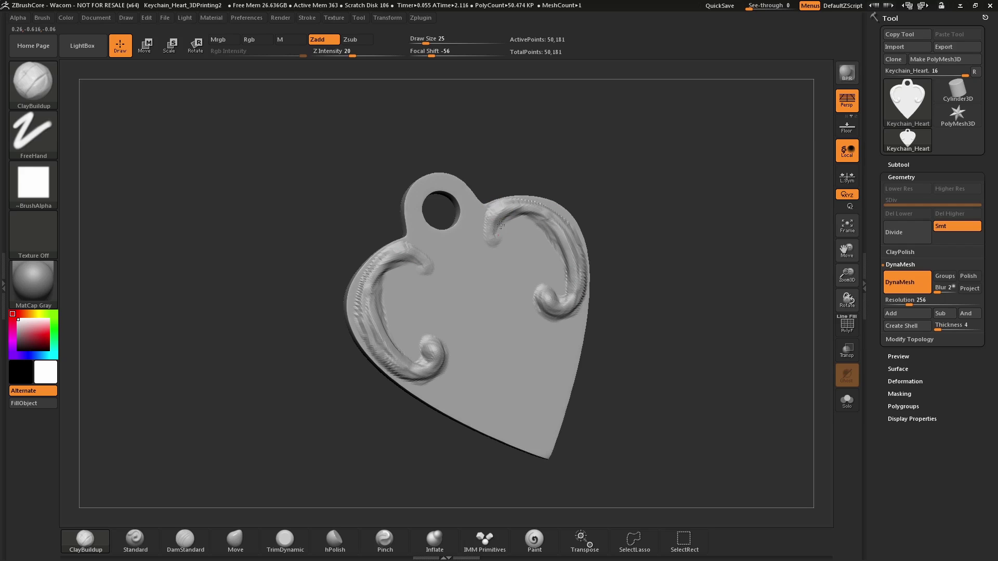
pyautogui.moveTo(506, 222)
pyautogui.mouseDown()
pyautogui.moveTo(533, 213)
pyautogui.moveTo(562, 267)
pyautogui.mouseUp()
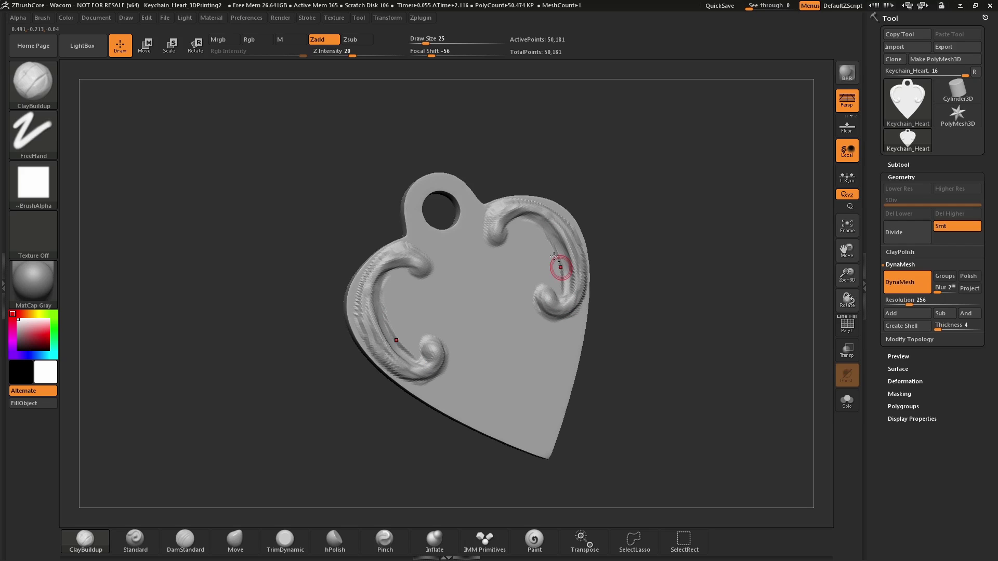
pyautogui.keyDown('shift'); pyautogui.moveTo(383, 276); pyautogui.dragTo(373, 345); pyautogui.keyUp('shift')
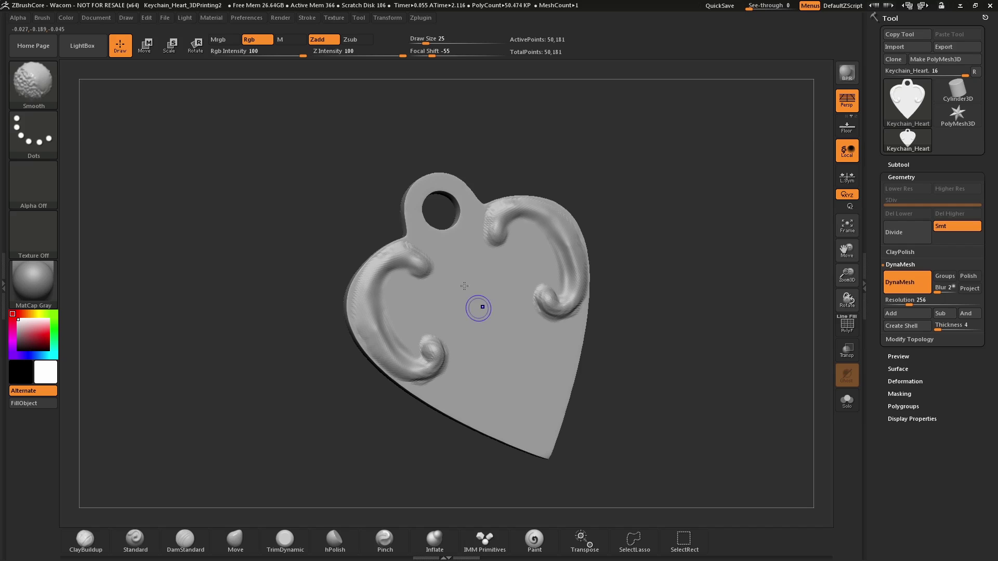
pyautogui.moveTo(596, 191)
pyautogui.mouseDown()
pyautogui.moveTo(608, 167)
pyautogui.moveTo(616, 177)
pyautogui.moveTo(594, 191)
pyautogui.mouseUp()
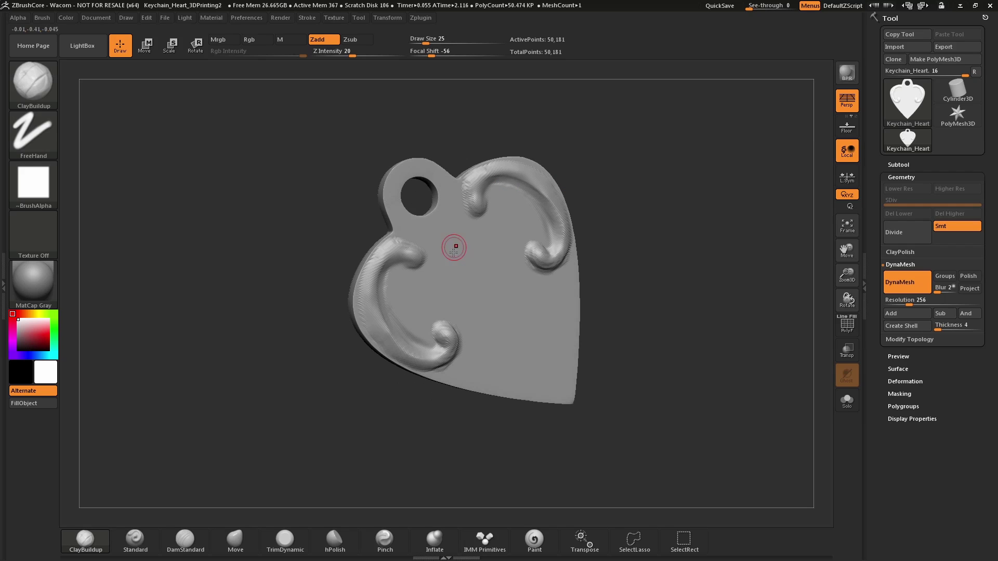
# Build up a large round dome between the ridges with ClayBuildup at draw size 90 and remesh with DynaMesh.
pyautogui.moveTo(450, 242)
pyautogui.mouseDown()
pyautogui.moveTo(492, 281)
pyautogui.moveTo(499, 302)
pyautogui.moveTo(468, 307)
pyautogui.moveTo(494, 291)
pyautogui.moveTo(475, 249)
pyautogui.moveTo(449, 244)
pyautogui.moveTo(488, 258)
pyautogui.mouseUp()
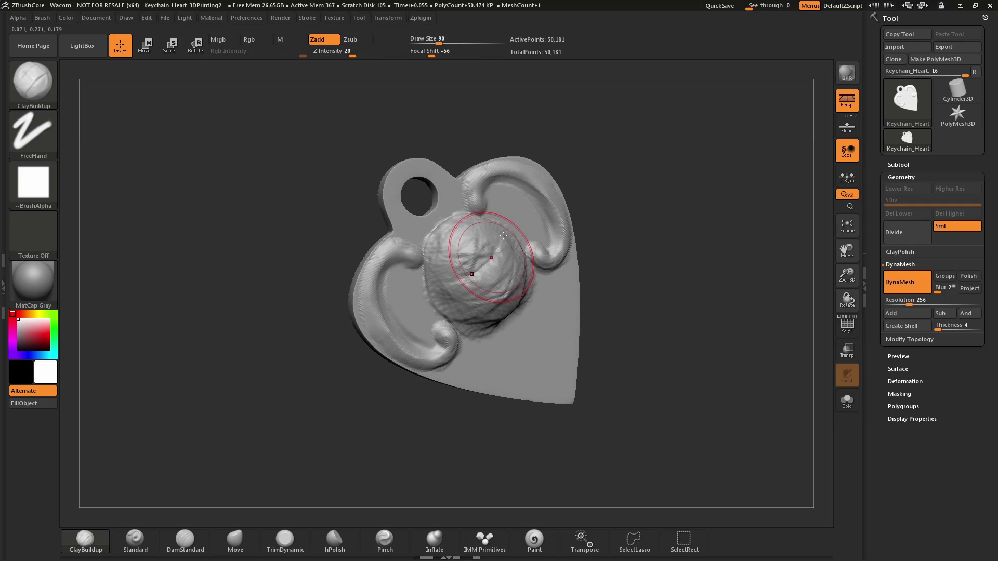
pyautogui.moveTo(610, 153); pyautogui.dragTo(577, 161)
pyautogui.moveTo(476, 265)
pyautogui.mouseDown()
pyautogui.moveTo(495, 290)
pyautogui.moveTo(514, 255)
pyautogui.mouseUp()
pyautogui.moveTo(592, 187); pyautogui.dragTo(563, 192)
pyautogui.moveTo(520, 286); pyautogui.dragTo(481, 333)
pyautogui.moveTo(660, 148)
pyautogui.keyDown('ctrl'); pyautogui.mouseDown()
pyautogui.moveTo(747, 261)
pyautogui.moveTo(738, 286)
pyautogui.moveTo(699, 262)
pyautogui.moveTo(686, 267)
pyautogui.mouseUp(); pyautogui.keyUp('ctrl')
# Set the draw size to 41 and smooth the rough surface of the central dome.
pyautogui.moveTo(526, 246)
pyautogui.mouseDown()
pyautogui.moveTo(524, 267)
pyautogui.moveTo(516, 265)
pyautogui.mouseUp()
pyautogui.press('s')
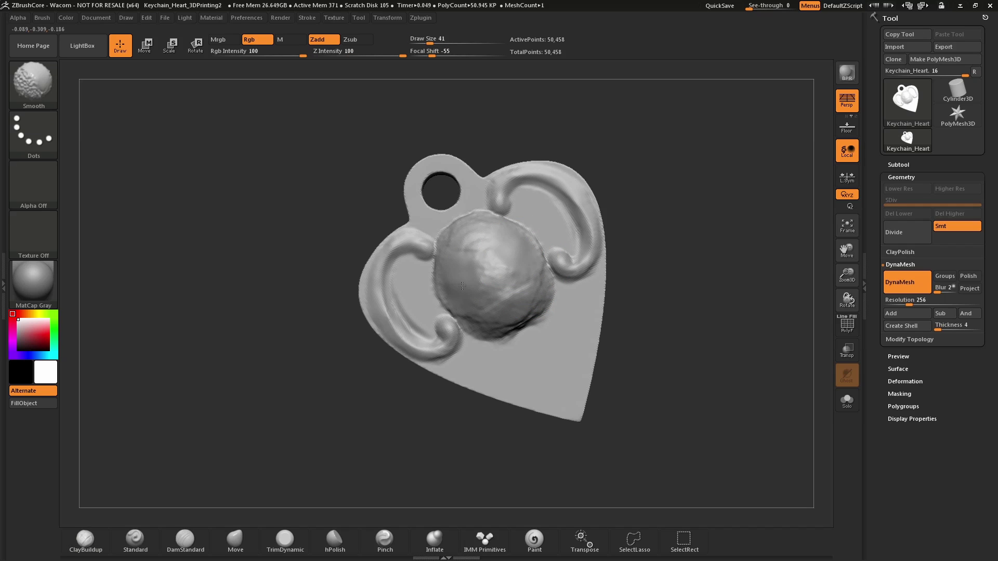
pyautogui.moveTo(450, 269)
pyautogui.keyDown('shift'); pyautogui.mouseDown()
pyautogui.moveTo(548, 263)
pyautogui.moveTo(526, 317)
pyautogui.mouseUp(); pyautogui.keyUp('shift')
# Sculpt a curved trunk with ClayBuildup from the dome's lower edge toward the heart's tip, curling its end upward.
pyautogui.moveTo(636, 242)
pyautogui.mouseDown()
pyautogui.moveTo(652, 235)
pyautogui.moveTo(664, 183)
pyautogui.mouseUp()
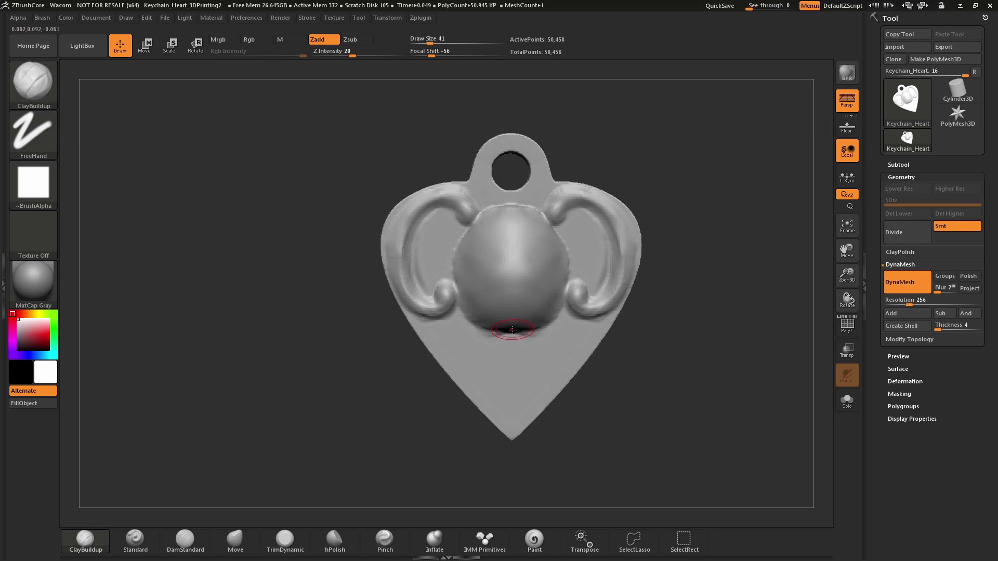
pyautogui.moveTo(512, 331)
pyautogui.mouseDown()
pyautogui.moveTo(502, 413)
pyautogui.moveTo(526, 405)
pyautogui.moveTo(538, 369)
pyautogui.mouseUp()
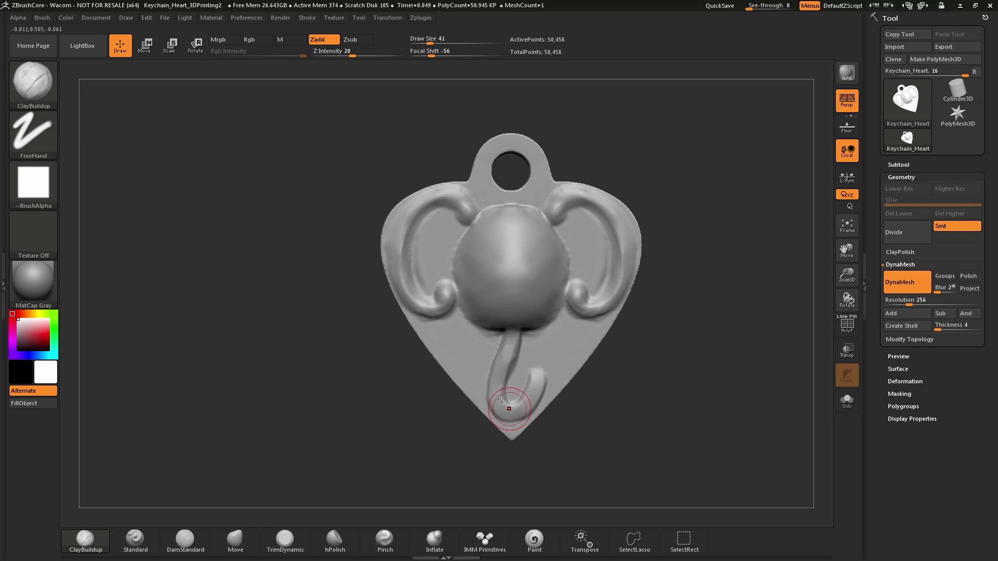
pyautogui.moveTo(509, 403)
pyautogui.mouseDown()
pyautogui.moveTo(533, 373)
pyautogui.moveTo(544, 381)
pyautogui.mouseUp()
pyautogui.moveTo(505, 335)
pyautogui.mouseDown()
pyautogui.moveTo(493, 392)
pyautogui.moveTo(521, 409)
pyautogui.mouseUp()
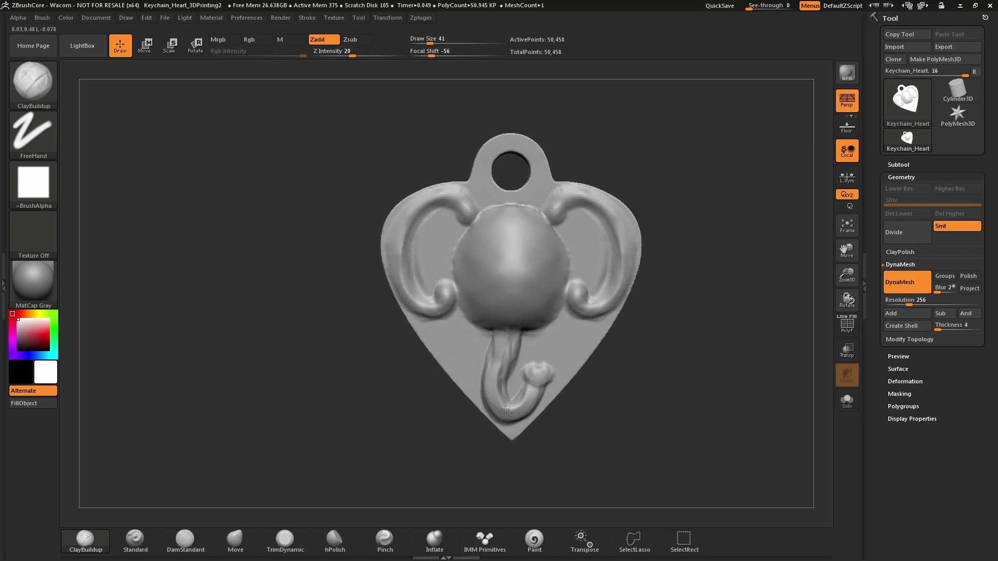
pyautogui.moveTo(691, 270)
pyautogui.mouseDown()
pyautogui.moveTo(679, 189)
pyautogui.moveTo(539, 287)
pyautogui.mouseUp()
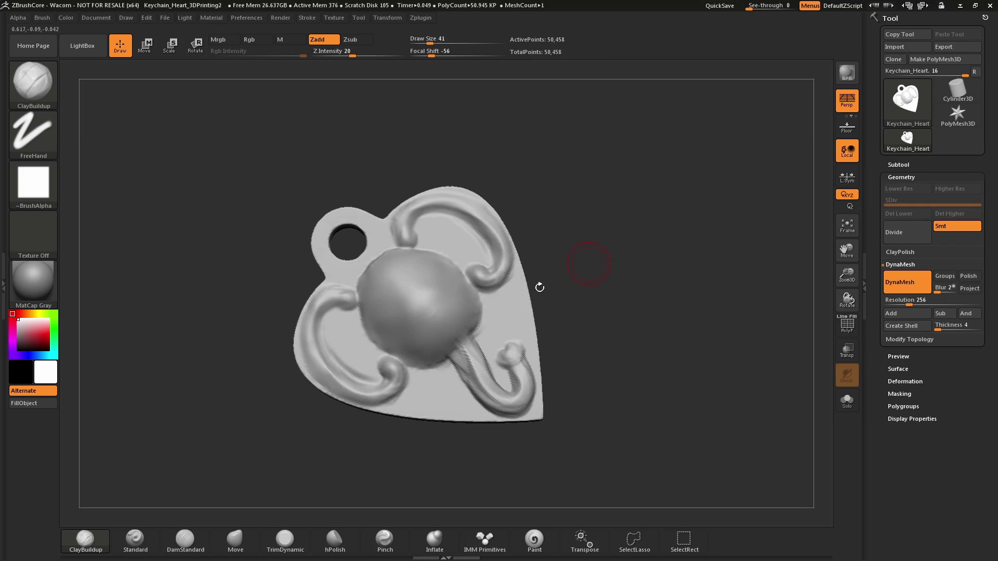
# Thicken the trunk's base with ClayBuildup at draw size 41 and blend it up into the lower part of the head.
pyautogui.moveTo(471, 332)
pyautogui.mouseDown()
pyautogui.moveTo(453, 347)
pyautogui.moveTo(472, 357)
pyautogui.moveTo(447, 362)
pyautogui.moveTo(460, 349)
pyautogui.moveTo(481, 380)
pyautogui.moveTo(451, 353)
pyautogui.moveTo(447, 332)
pyautogui.moveTo(465, 361)
pyautogui.mouseUp()
pyautogui.moveTo(560, 248); pyautogui.dragTo(520, 250)
pyautogui.moveTo(440, 364)
pyautogui.mouseDown()
pyautogui.moveTo(453, 345)
pyautogui.moveTo(467, 359)
pyautogui.mouseUp()
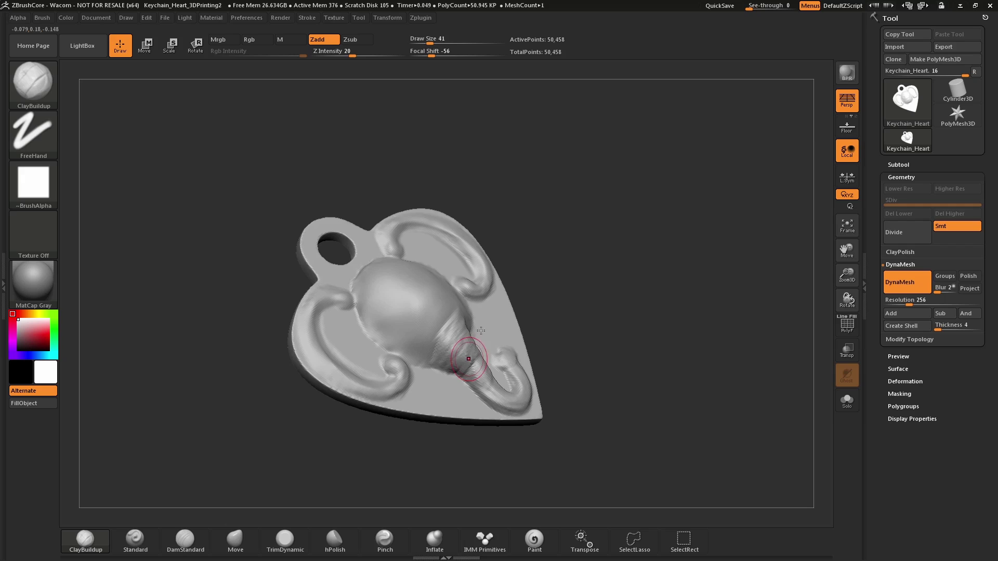
pyautogui.moveTo(577, 249); pyautogui.dragTo(551, 294)
pyautogui.moveTo(484, 347)
pyautogui.mouseDown()
pyautogui.moveTo(474, 325)
pyautogui.moveTo(450, 317)
pyautogui.mouseUp()
pyautogui.moveTo(564, 260); pyautogui.dragTo(590, 239)
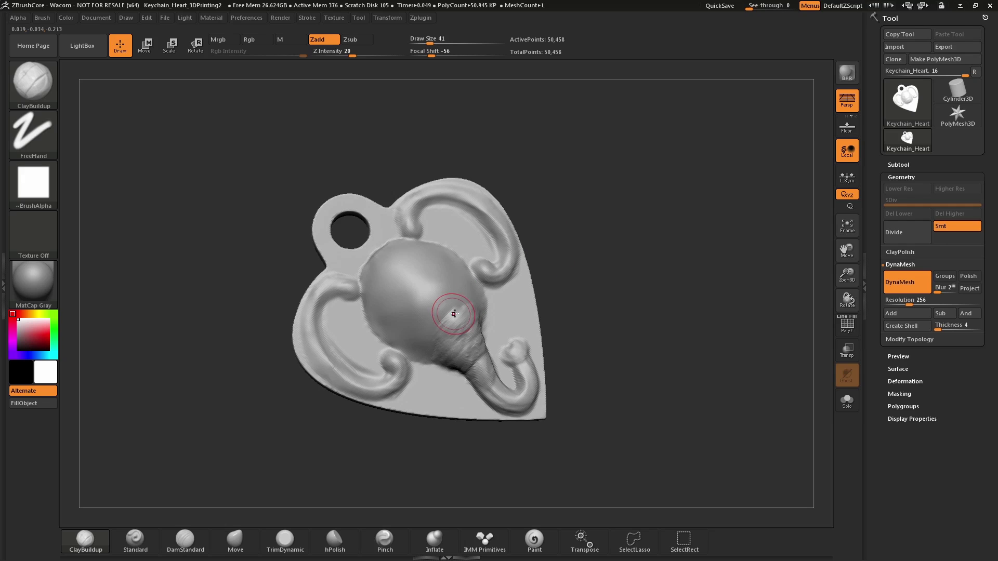
pyautogui.moveTo(453, 316)
pyautogui.mouseDown()
pyautogui.moveTo(434, 344)
pyautogui.moveTo(462, 346)
pyautogui.moveTo(478, 367)
pyautogui.mouseUp()
pyautogui.moveTo(562, 260); pyautogui.dragTo(597, 214)
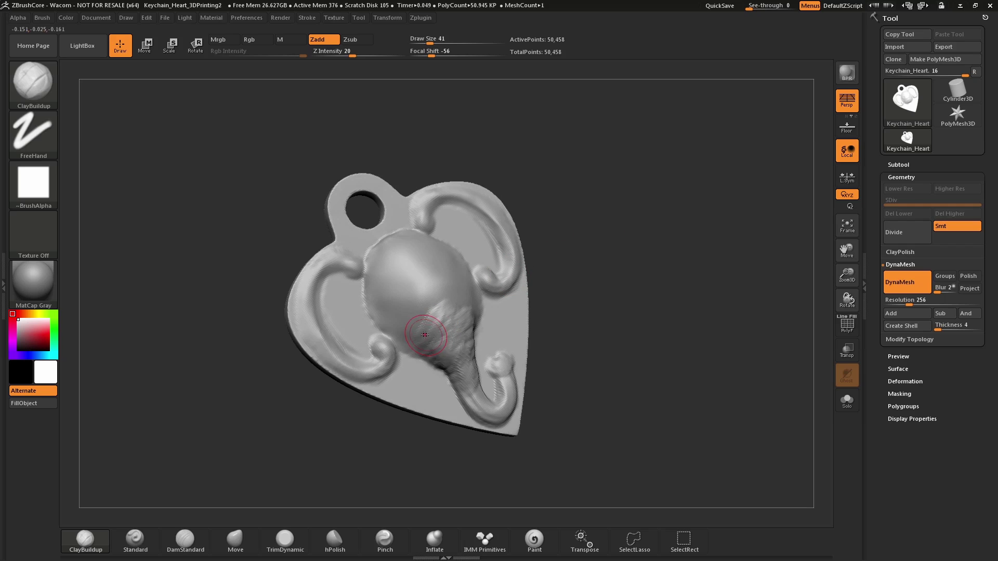
# Build up a small rounded tusk stub on each side of the trunk's base and remesh with DynaMesh.
pyautogui.moveTo(423, 340); pyautogui.dragTo(422, 346)
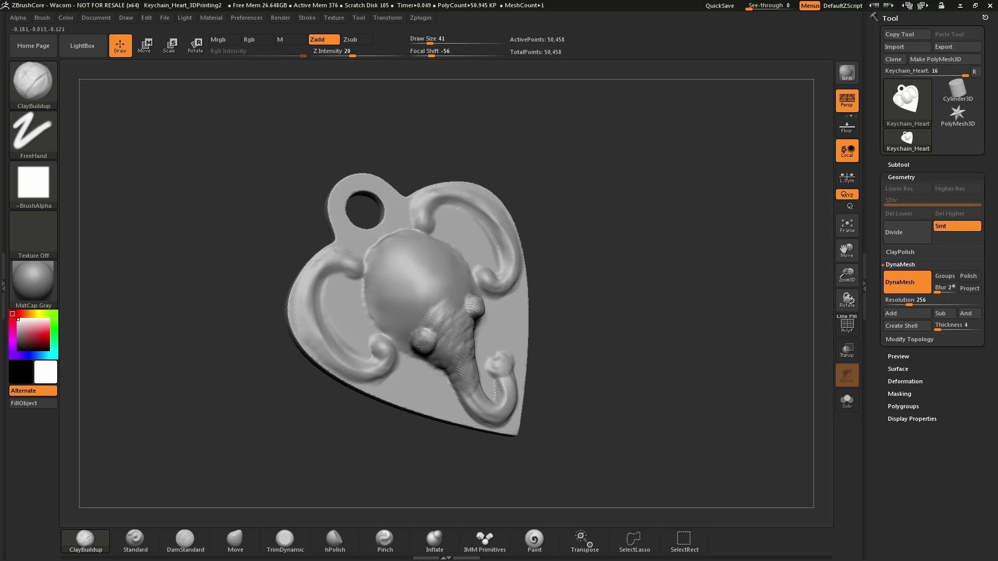
pyautogui.moveTo(557, 227); pyautogui.dragTo(602, 222)
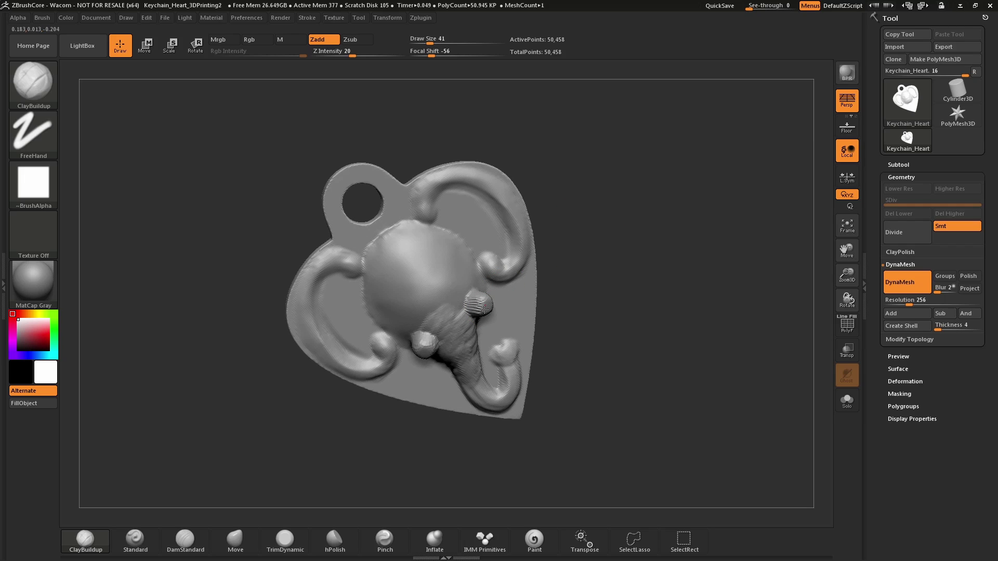
pyautogui.keyDown('ctrl'); pyautogui.moveTo(637, 185); pyautogui.dragTo(673, 299); pyautogui.keyUp('ctrl')
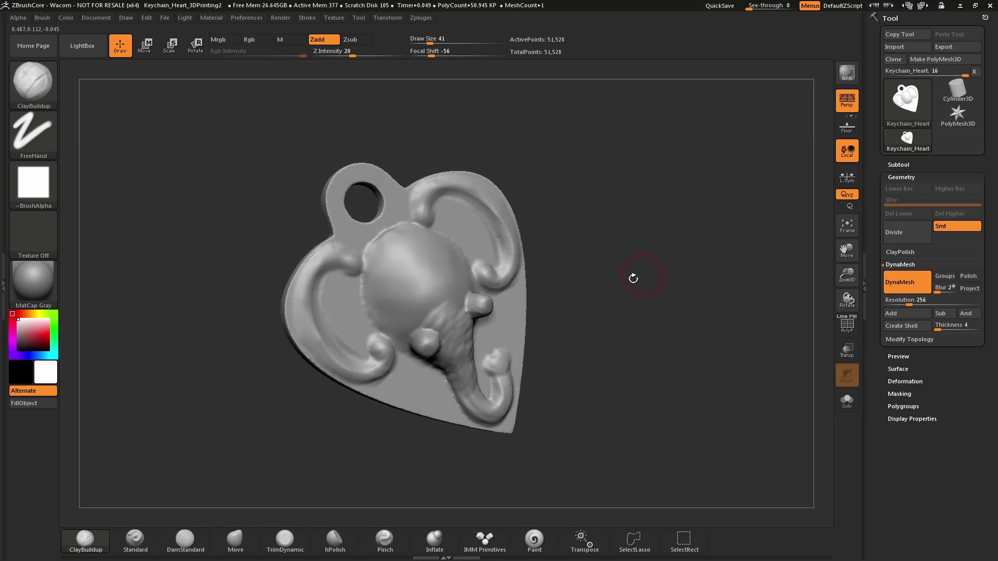
# Pull the two stubs outward into pointed tusks with the Move brush.
pyautogui.click(235, 541)
pyautogui.moveTo(566, 255); pyautogui.dragTo(530, 263)
pyautogui.moveTo(492, 307)
pyautogui.mouseDown()
pyautogui.moveTo(511, 292)
pyautogui.moveTo(495, 301)
pyautogui.mouseUp()
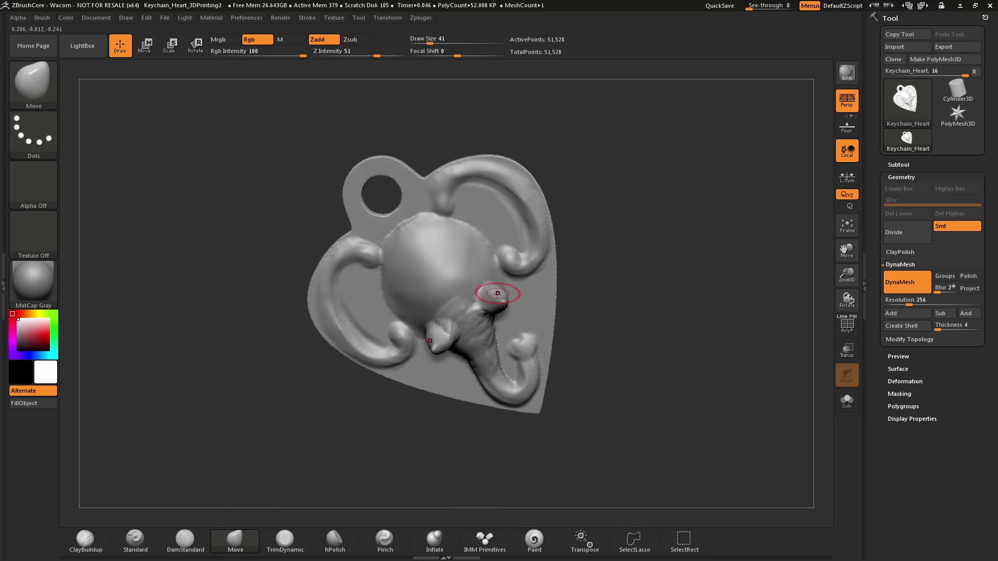
pyautogui.moveTo(555, 252); pyautogui.dragTo(499, 298)
pyautogui.moveTo(499, 299); pyautogui.dragTo(512, 296, button='right')
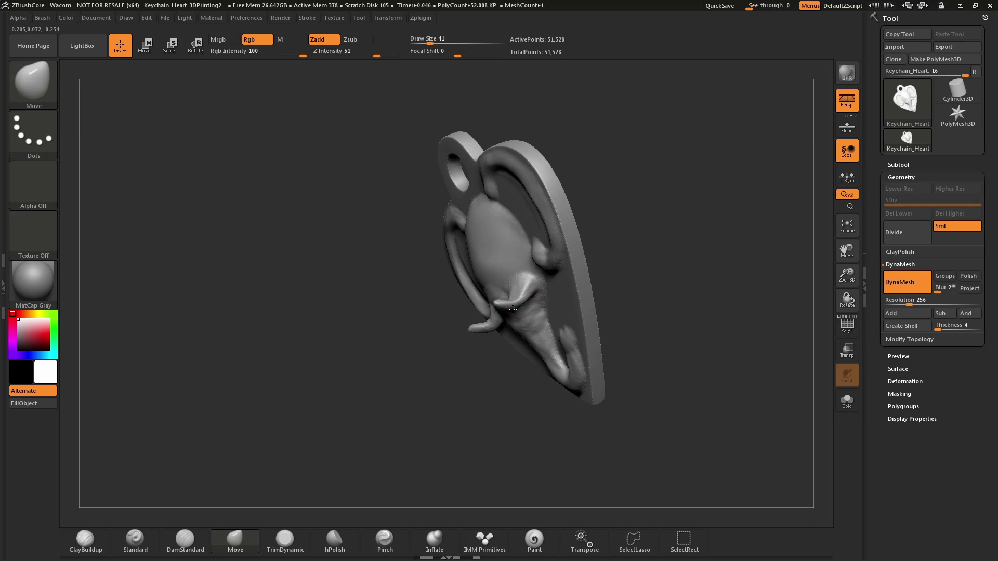
# Smooth and refine the pulled tusks from several angles and remesh the model with DynaMesh.
pyautogui.press('shift')
pyautogui.keyDown('shift'); pyautogui.moveTo(502, 308); pyautogui.dragTo(527, 289); pyautogui.keyUp('shift')
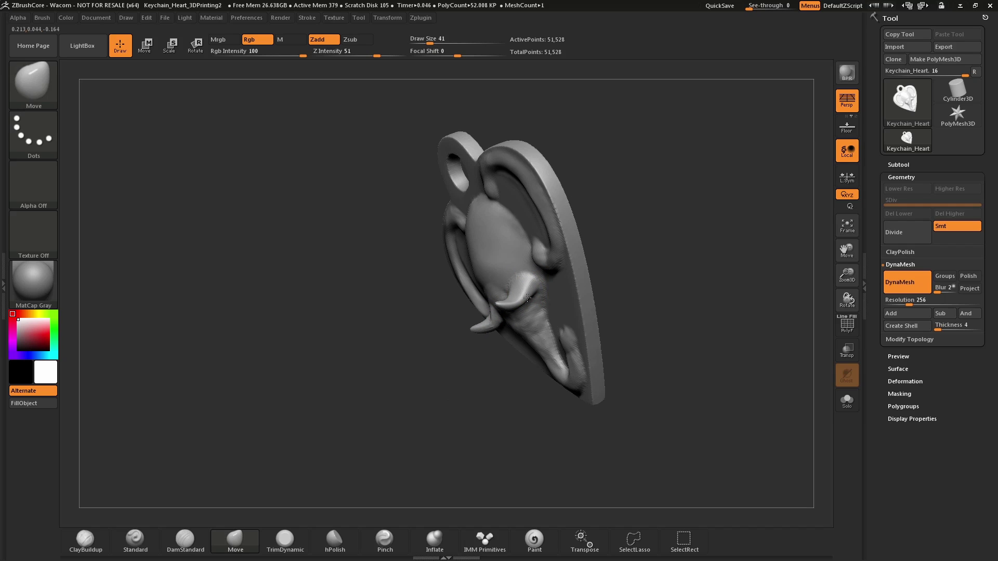
pyautogui.moveTo(653, 207); pyautogui.dragTo(543, 244)
pyautogui.press('shift')
pyautogui.keyDown('shift'); pyautogui.moveTo(509, 296); pyautogui.dragTo(508, 296); pyautogui.keyUp('shift')
pyautogui.moveTo(603, 213); pyautogui.dragTo(653, 182)
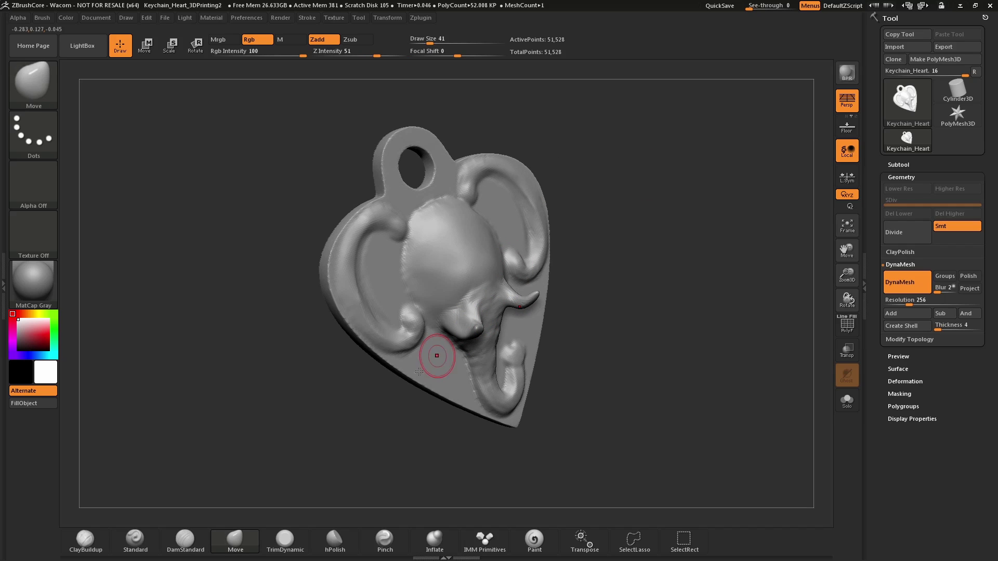
pyautogui.press('ctrl')
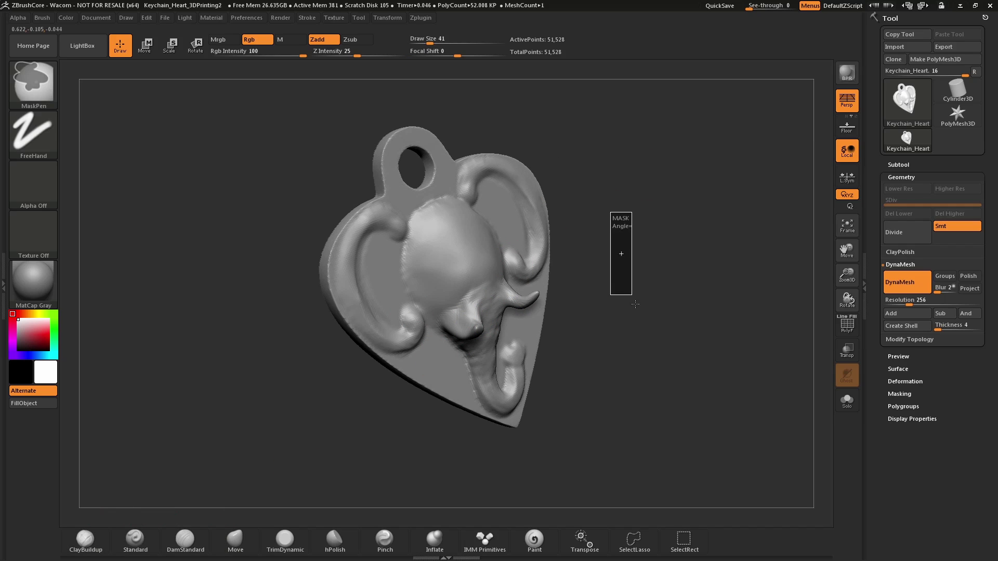
# Add clay with ClayBuildup where the tusks join the head beside the trunk.
pyautogui.press('b')
pyautogui.press('c')
pyautogui.press('b')
pyautogui.moveTo(636, 216); pyautogui.dragTo(618, 223)
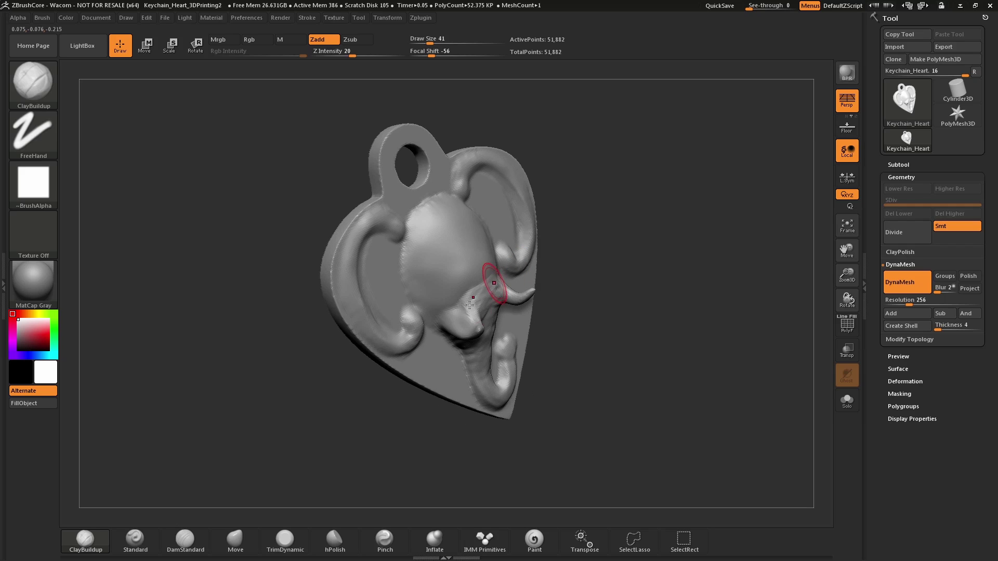
pyautogui.moveTo(475, 272)
pyautogui.mouseDown()
pyautogui.moveTo(496, 294)
pyautogui.moveTo(510, 340)
pyautogui.moveTo(513, 301)
pyautogui.mouseUp()
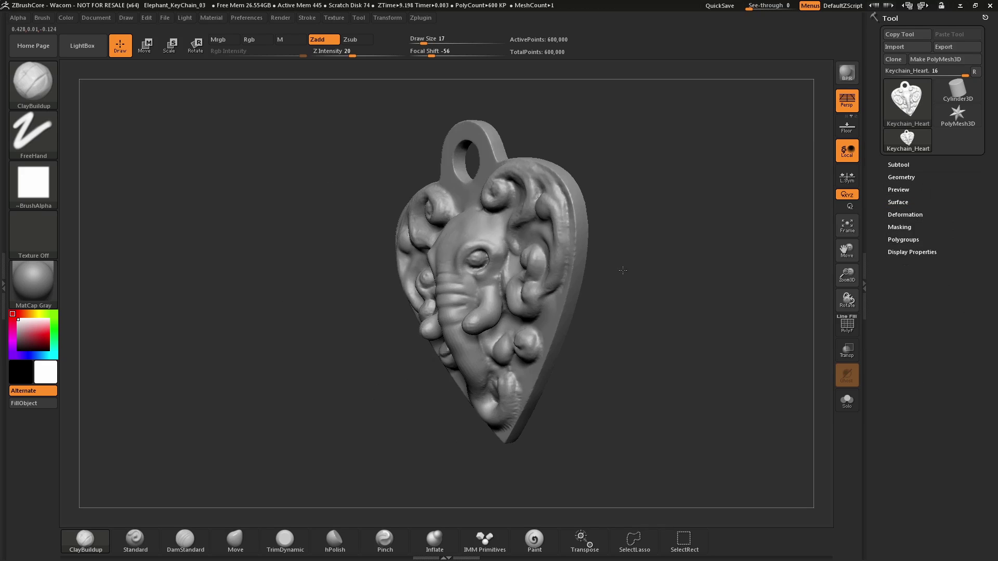
pyautogui.moveTo(623, 270); pyautogui.dragTo(640, 239)
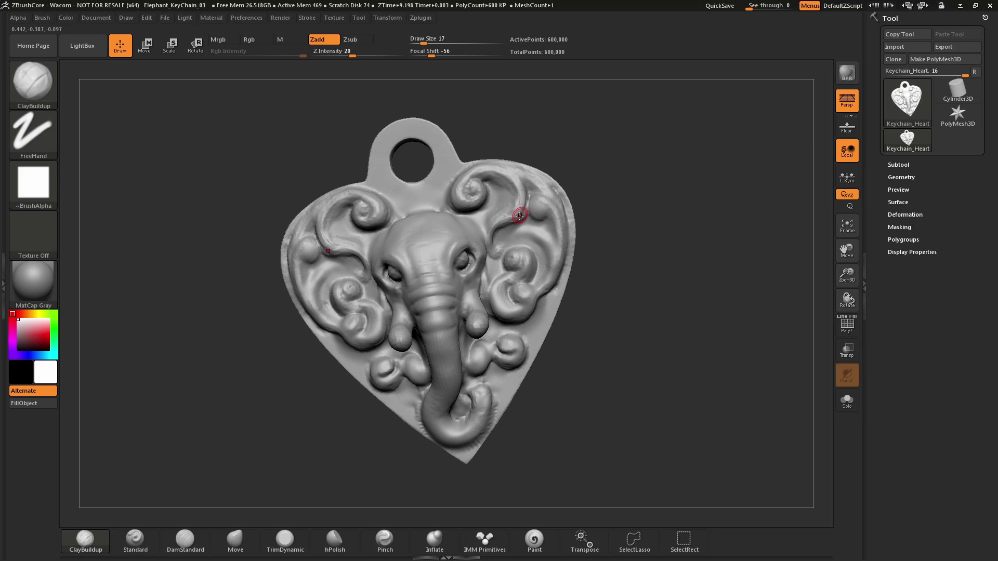
pyautogui.press('shift')
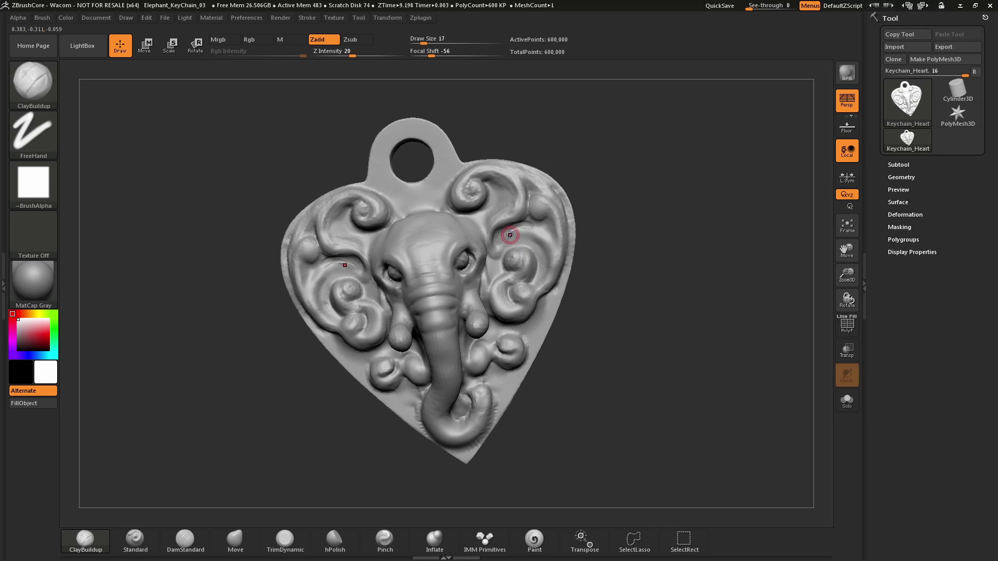
pyautogui.press('shift')
pyautogui.moveTo(649, 198)
pyautogui.mouseDown()
pyautogui.moveTo(584, 208)
pyautogui.moveTo(640, 172)
pyautogui.moveTo(647, 186)
pyautogui.moveTo(604, 249)
pyautogui.moveTo(604, 233)
pyautogui.mouseUp()
pyautogui.press('shift')
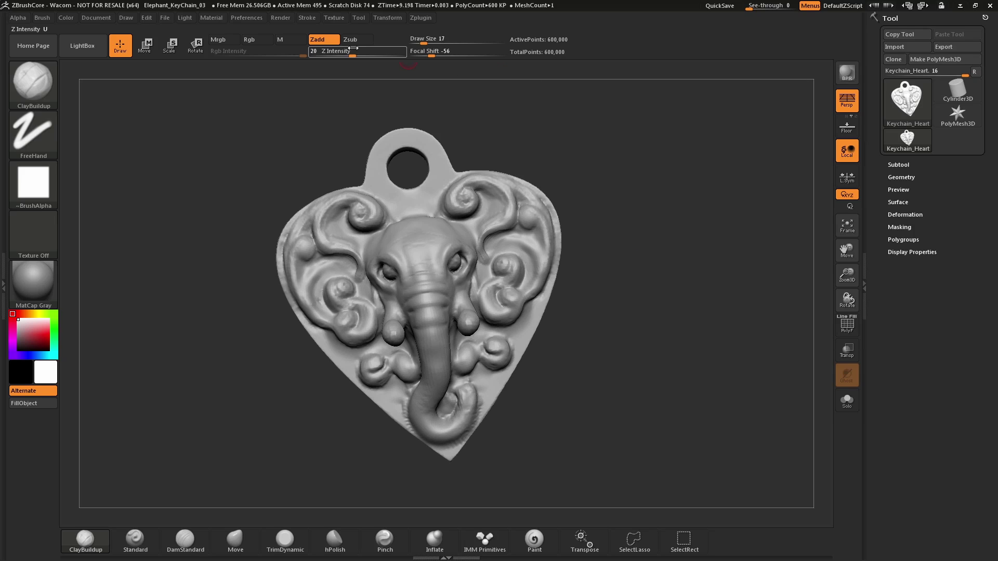
# Optimize the finished elephant keychain for 3D printing.
pyautogui.click(163, 18)
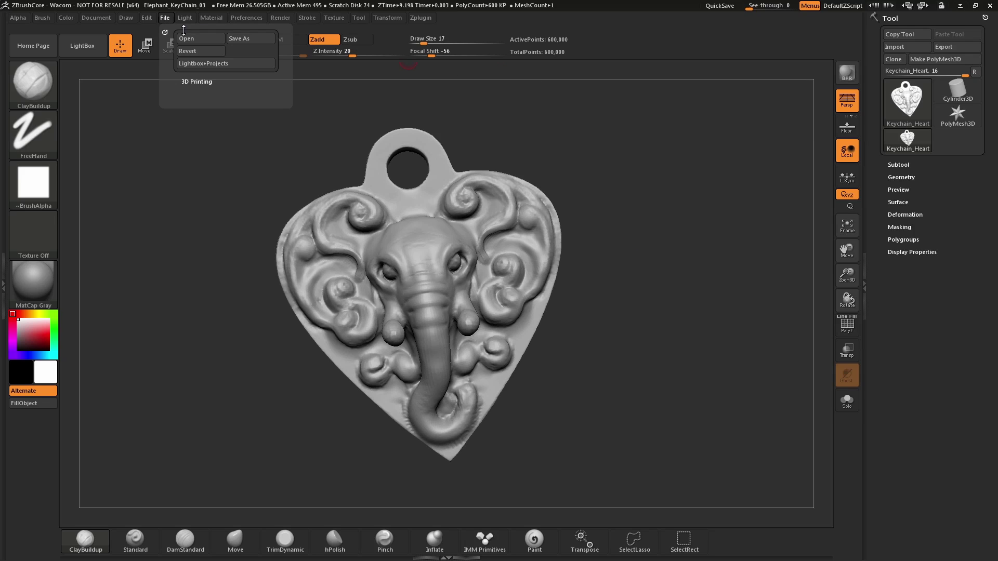
pyautogui.click(201, 82)
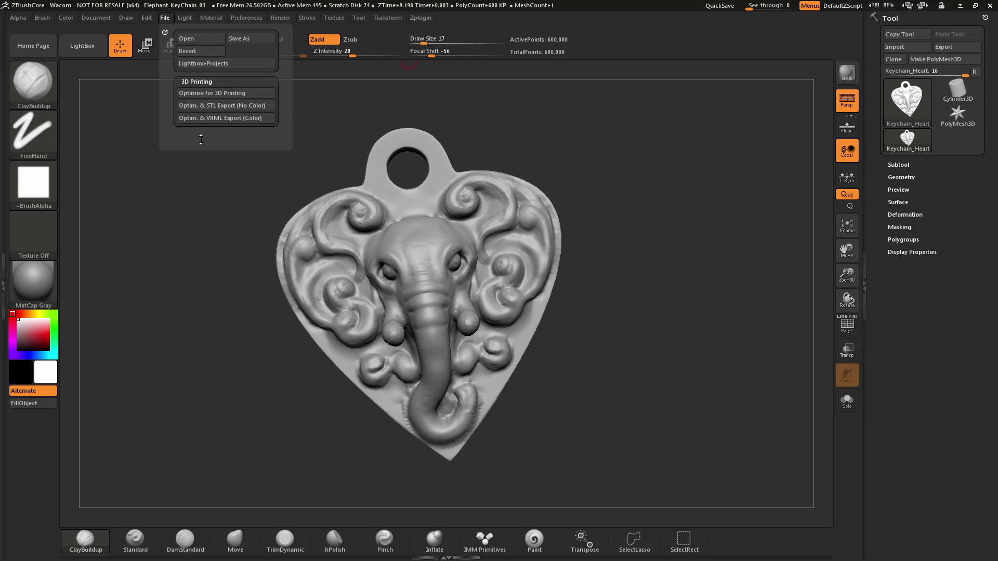
pyautogui.click(257, 93)
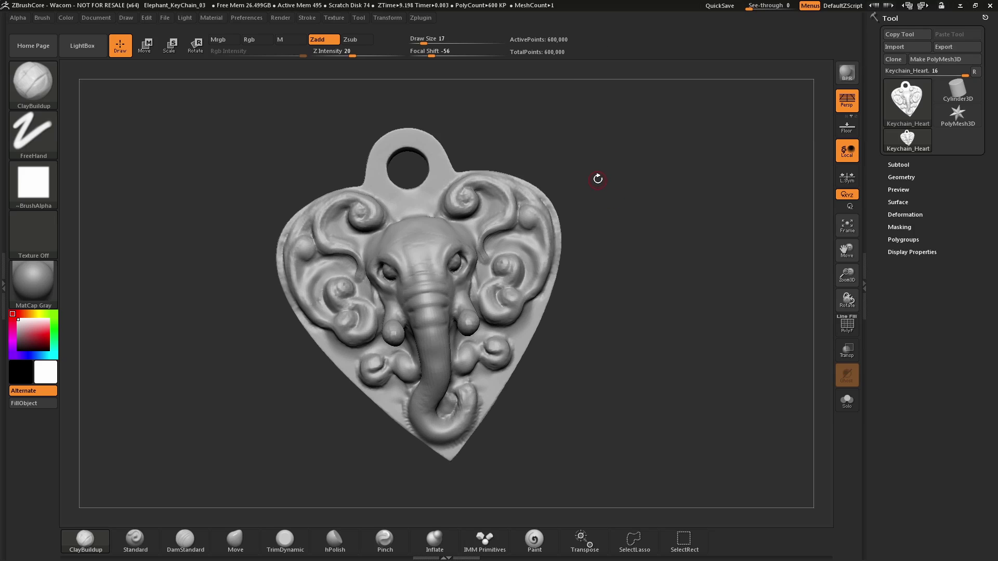
pyautogui.click(164, 17)
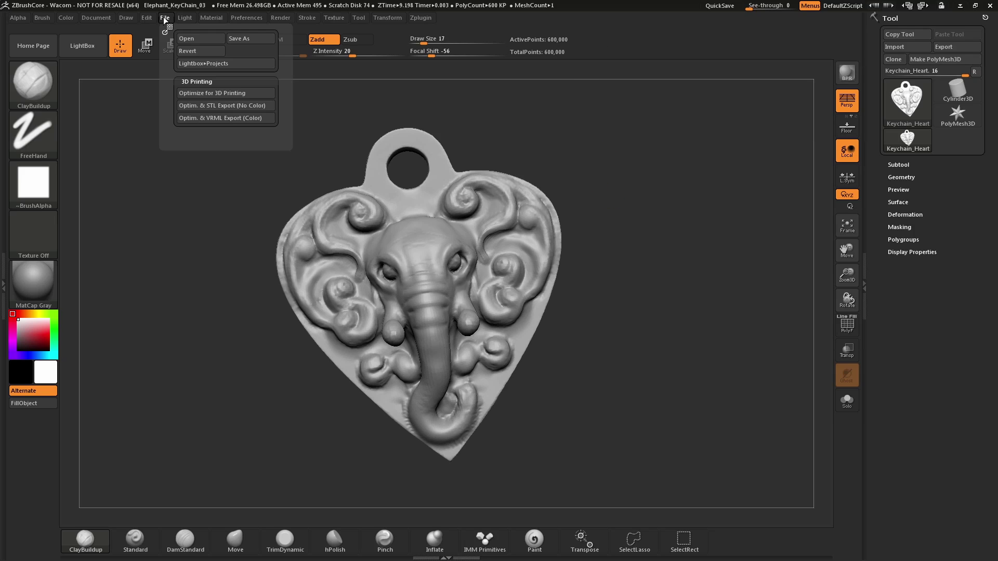
pyautogui.click(229, 93)
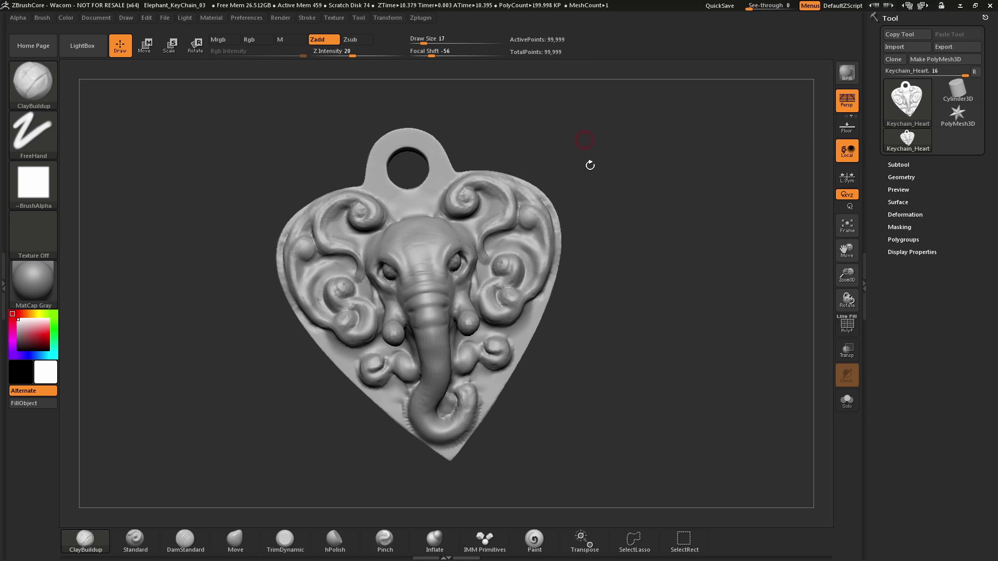
# Compare the keychain's detail before and after the print optimization by undoing and redoing it.
pyautogui.moveTo(593, 185); pyautogui.dragTo(608, 204)
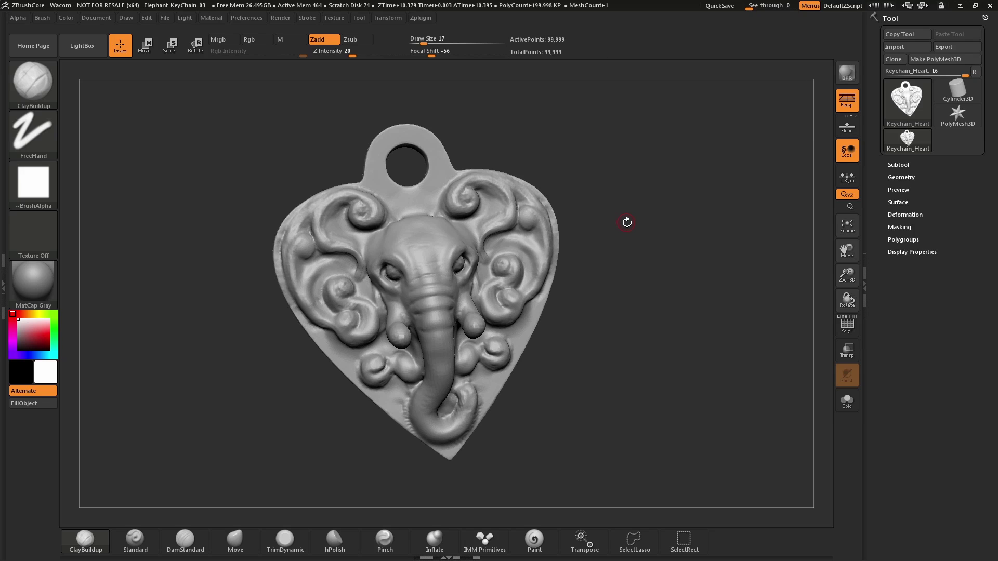
pyautogui.moveTo(604, 229); pyautogui.dragTo(543, 247)
pyautogui.press('d')
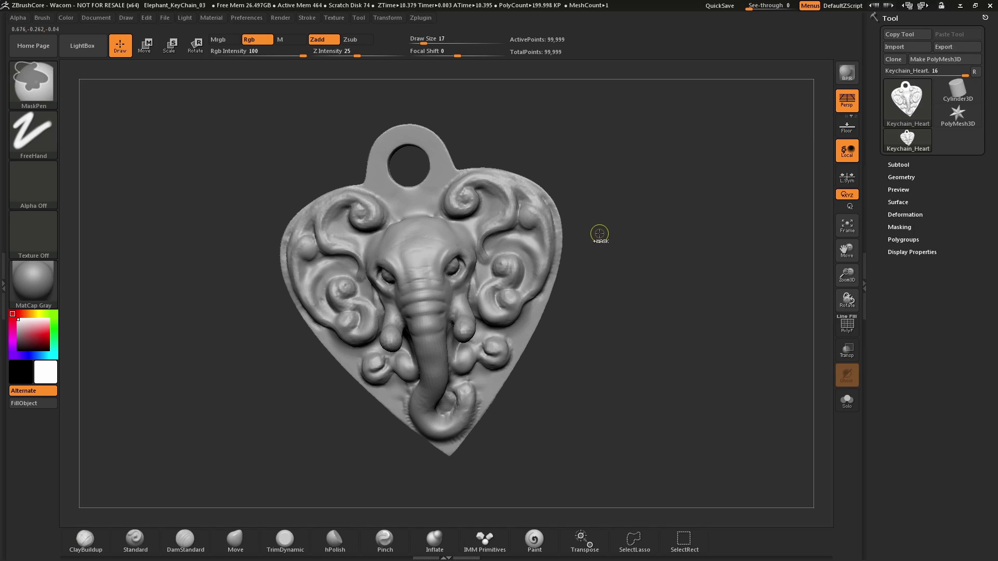
pyautogui.moveTo(603, 234); pyautogui.dragTo(611, 226)
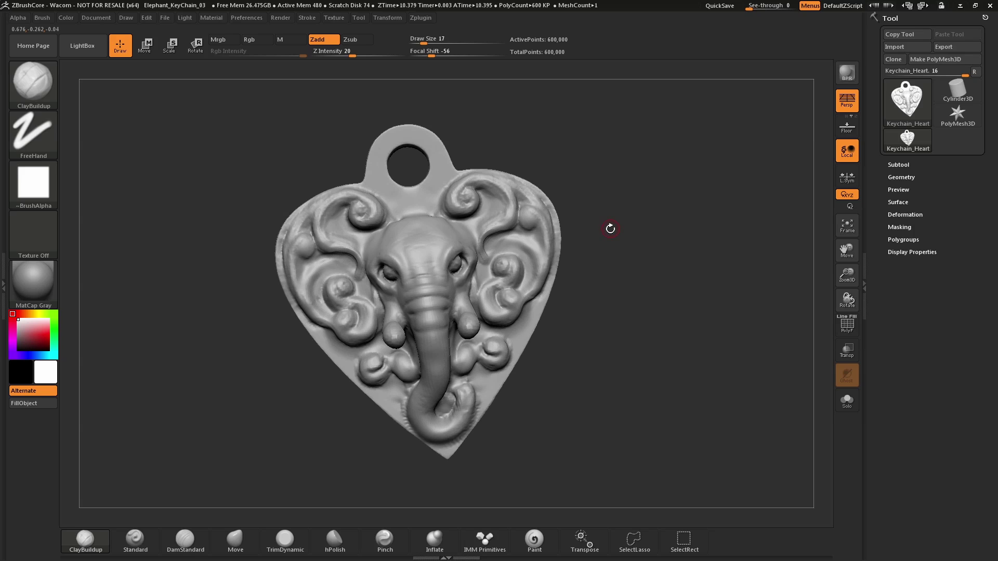
pyautogui.hotkey('ctrl', 'shift')
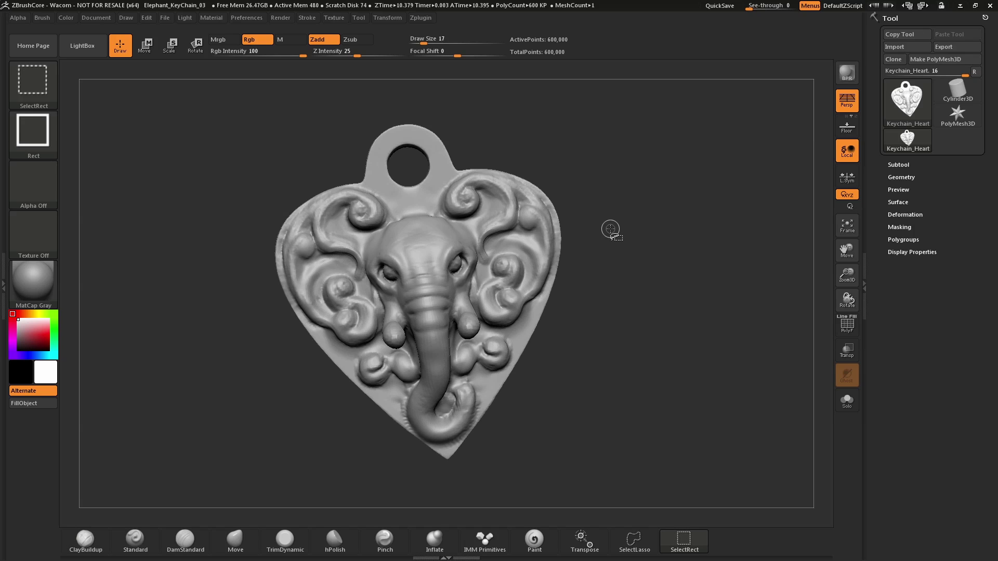
pyautogui.hotkey('shift', 'd')
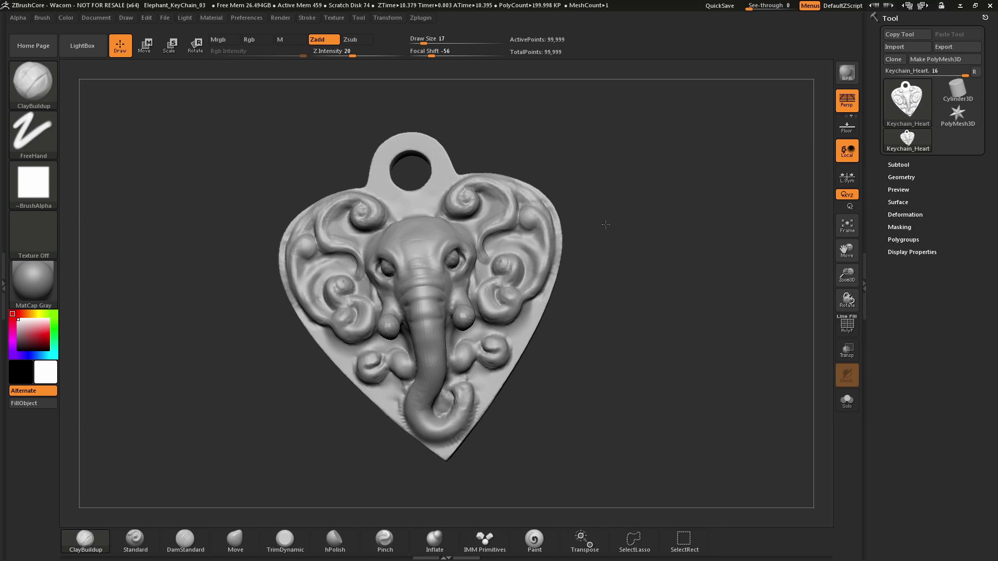
pyautogui.moveTo(607, 231); pyautogui.dragTo(589, 207)
# Review the 3D printing export options for STL without color and VRML with color.
pyautogui.click(164, 19)
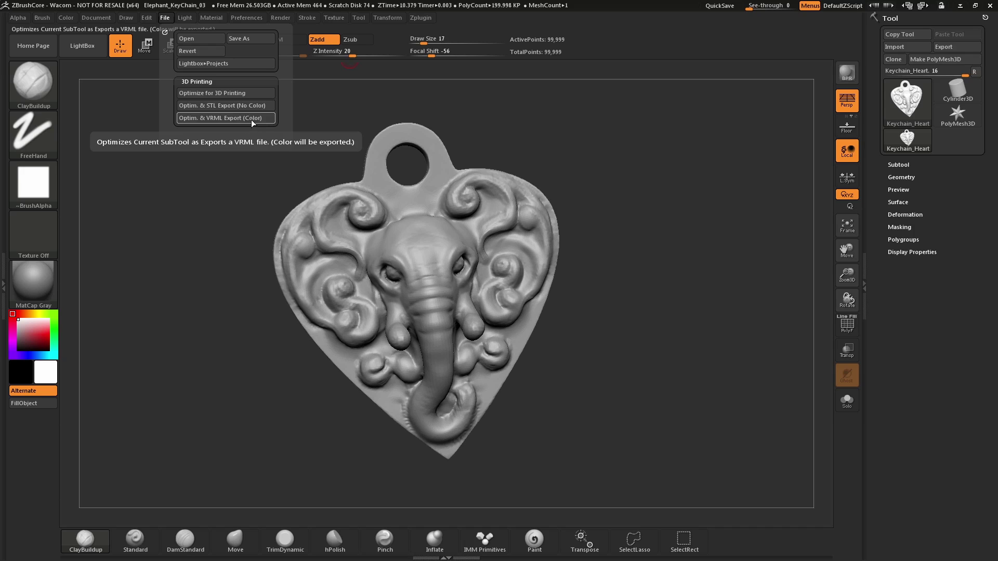
pyautogui.moveTo(641, 234); pyautogui.dragTo(641, 244)
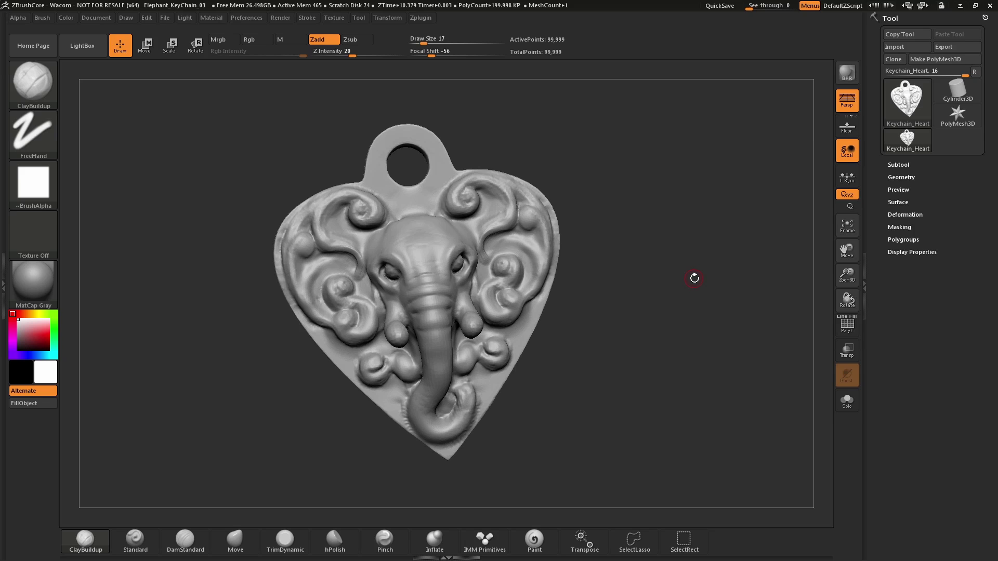
pyautogui.moveTo(697, 279)
pyautogui.mouseDown()
pyautogui.moveTo(652, 266)
pyautogui.moveTo(684, 267)
pyautogui.moveTo(649, 271)
pyautogui.moveTo(673, 272)
pyautogui.mouseUp()
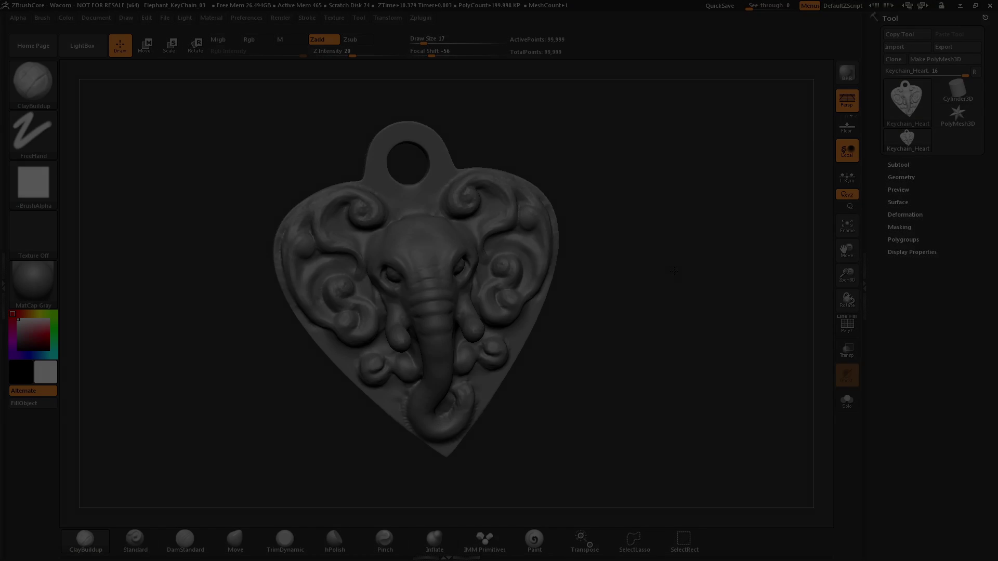